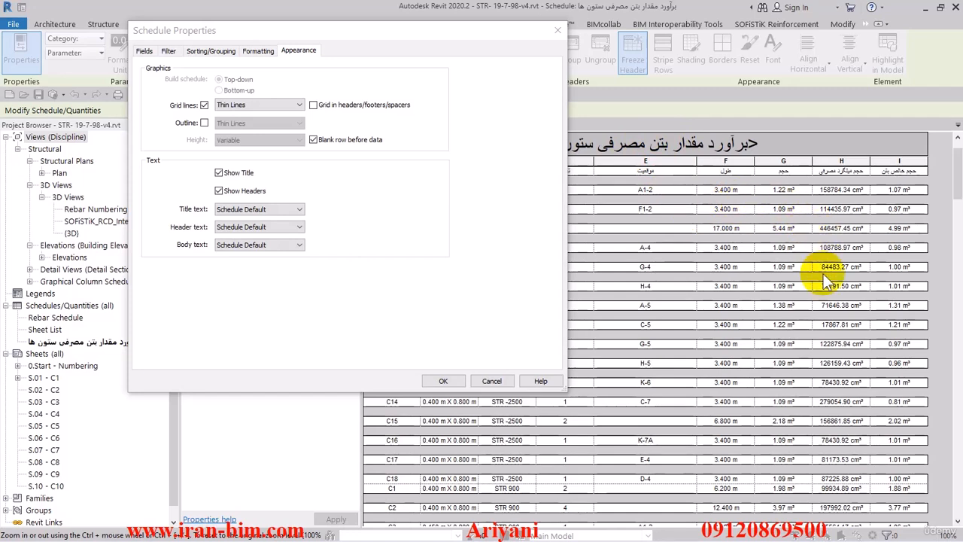
Set the schedule's header text style to 2.5mm Arial in its appearance settings.
left_click(272, 210)
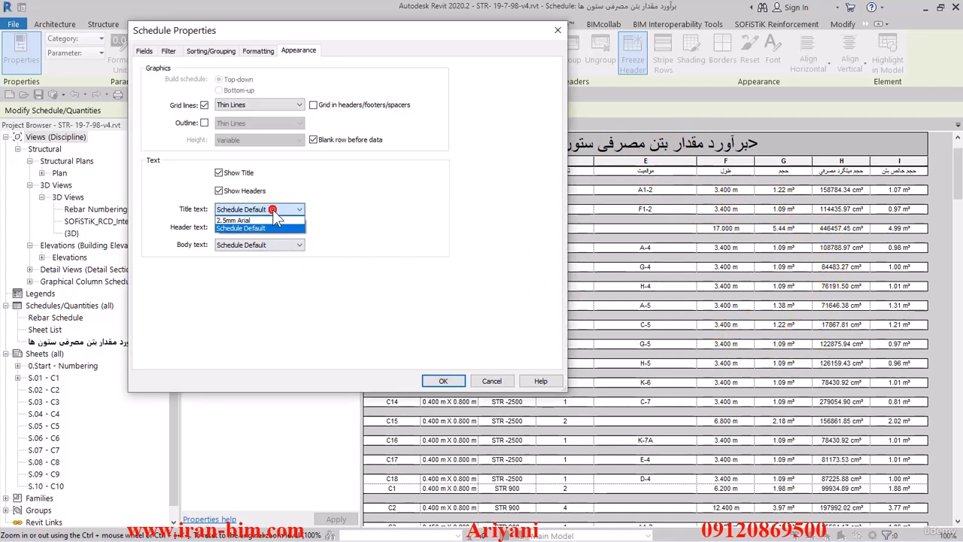
left_click(197, 223)
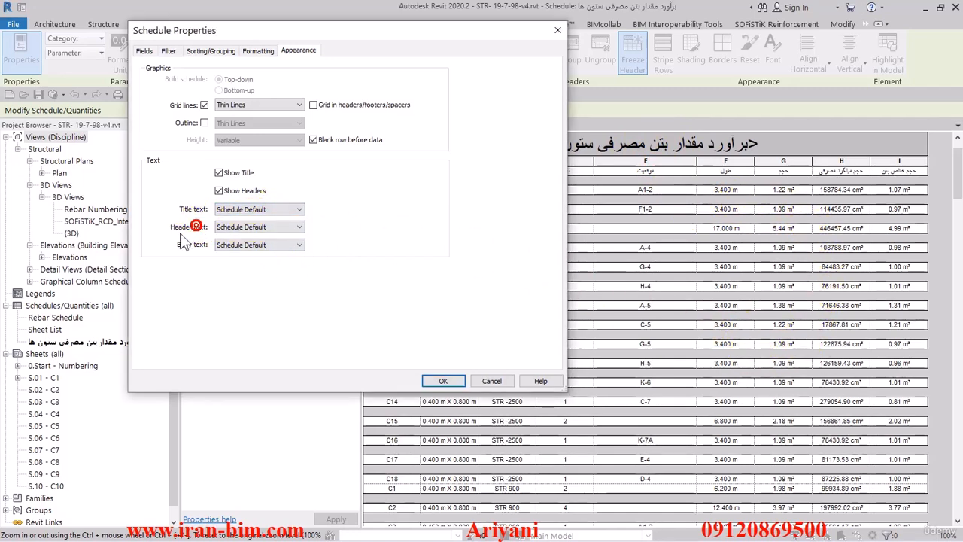
left_click(245, 226)
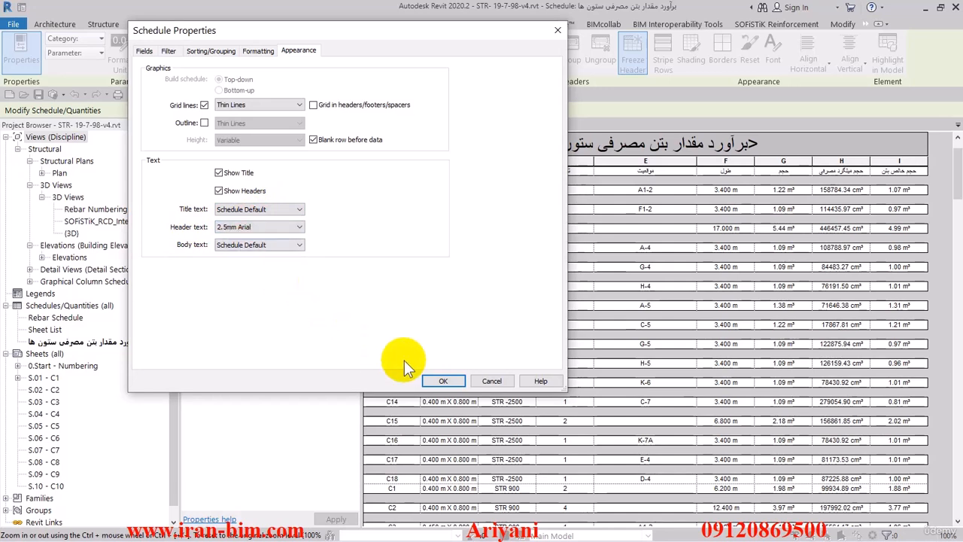
left_click(443, 380)
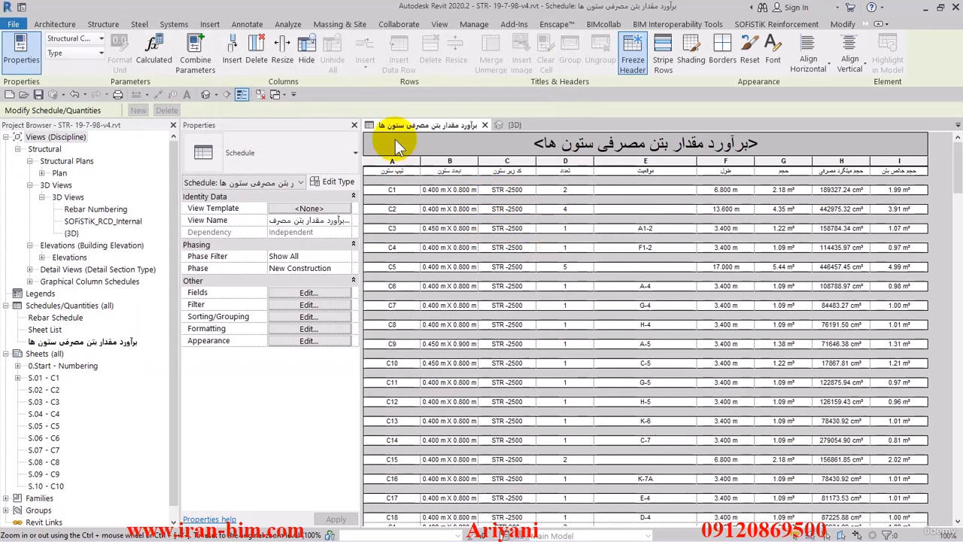
Duplicate the 2.5mm Arial text type and name the copy SC Header Text.
left_click(246, 25)
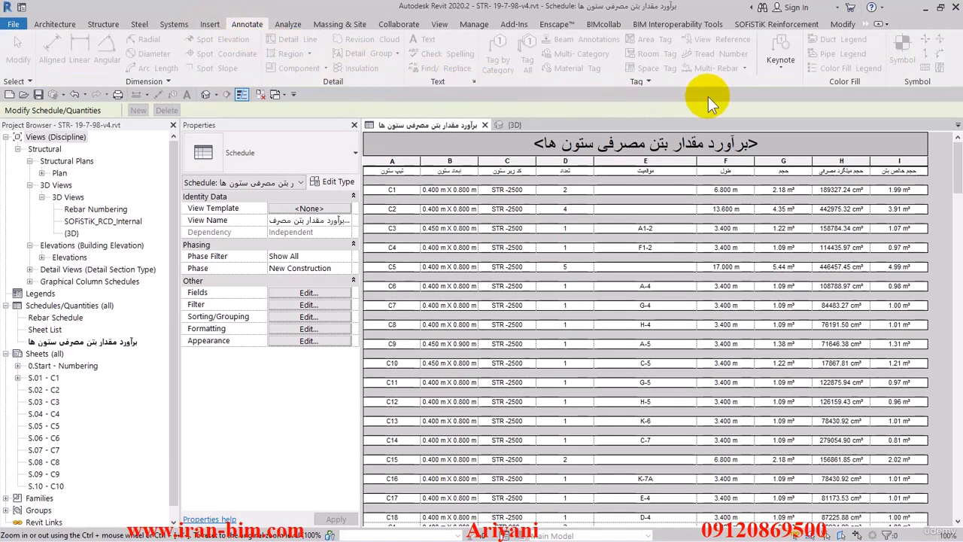
left_click(474, 81)
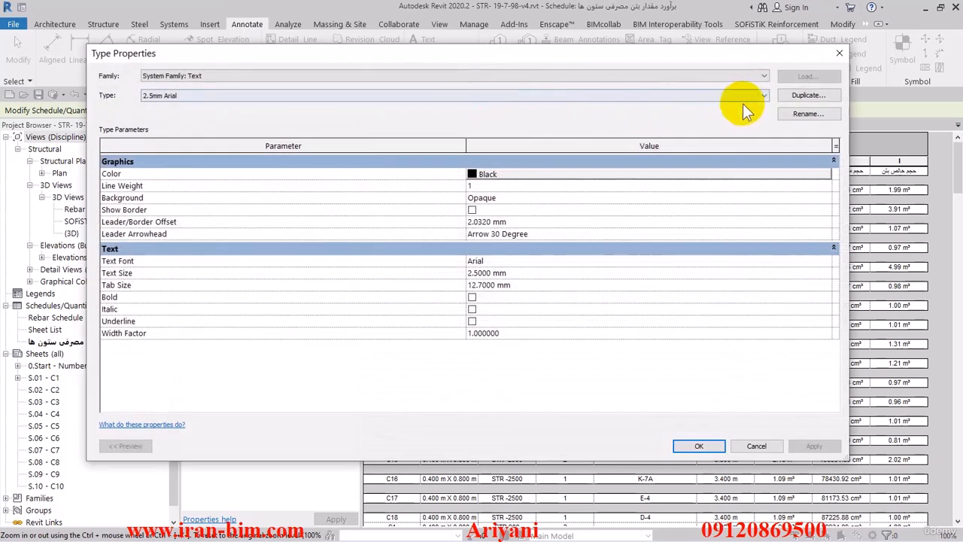
left_click(807, 95)
left_click(423, 225)
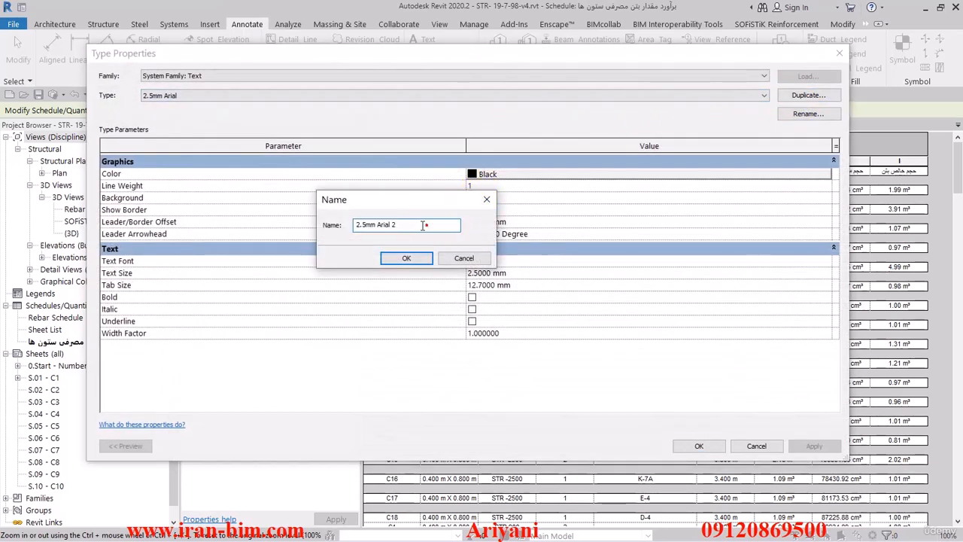
type("SC")
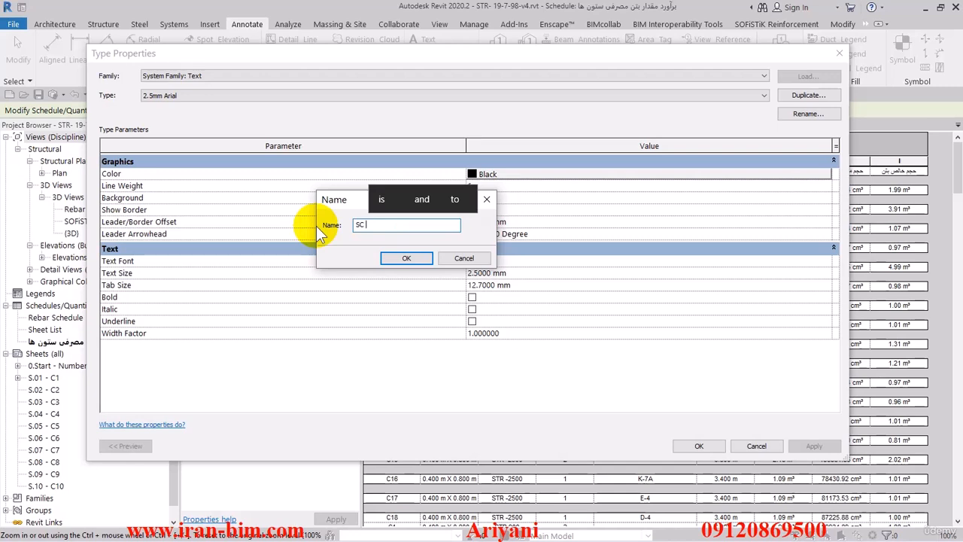
type(" Hea")
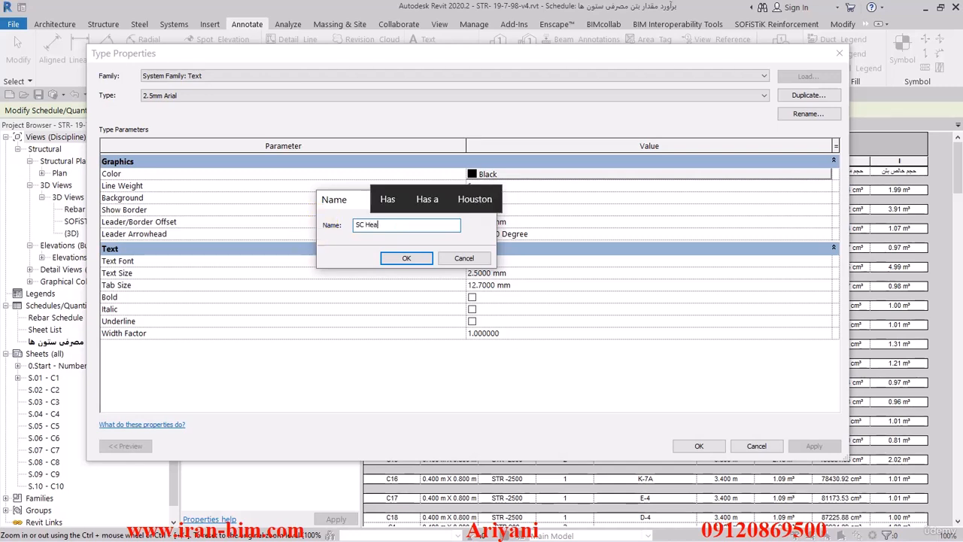
type("der Text")
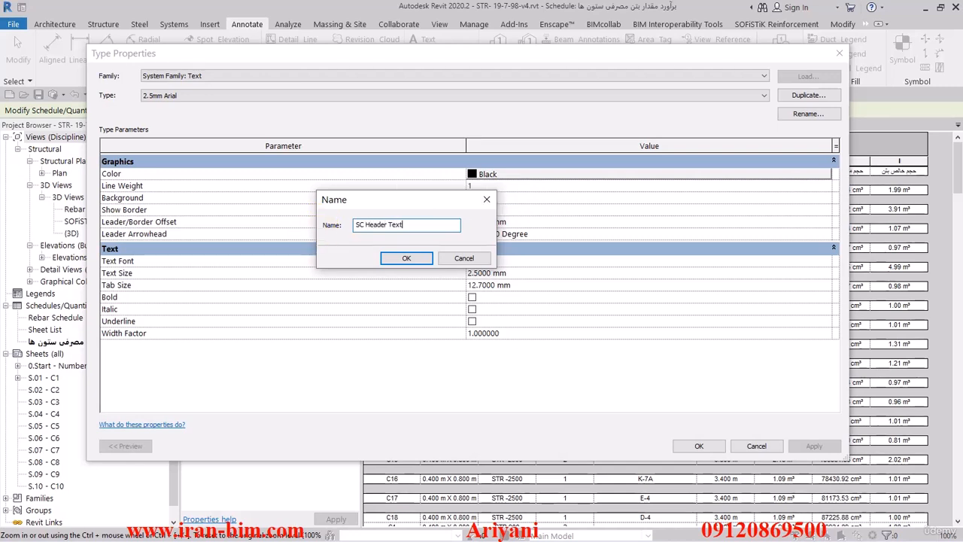
left_click(406, 259)
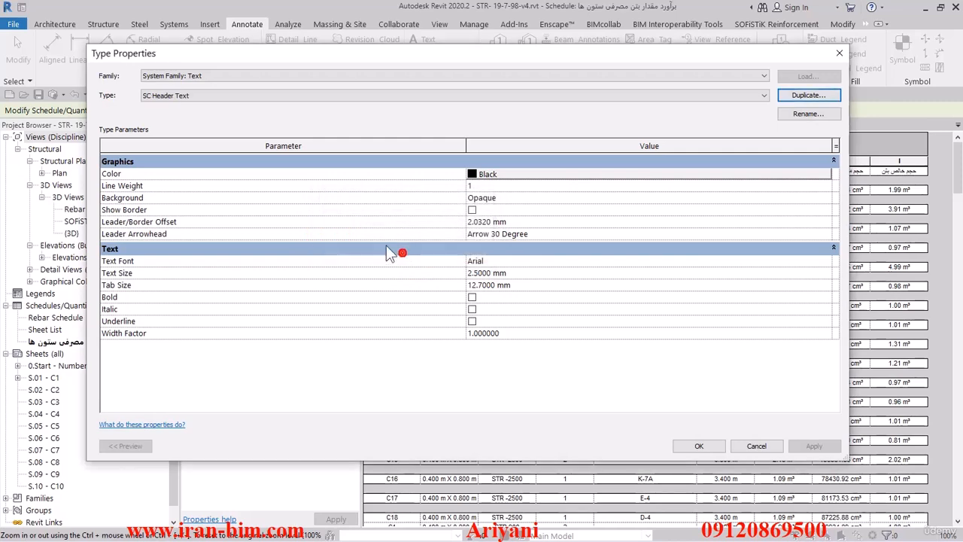
Give the SC Header Text type a transparent background and the orange colour RGB 255-128-000.
left_click(510, 200)
left_click(513, 198)
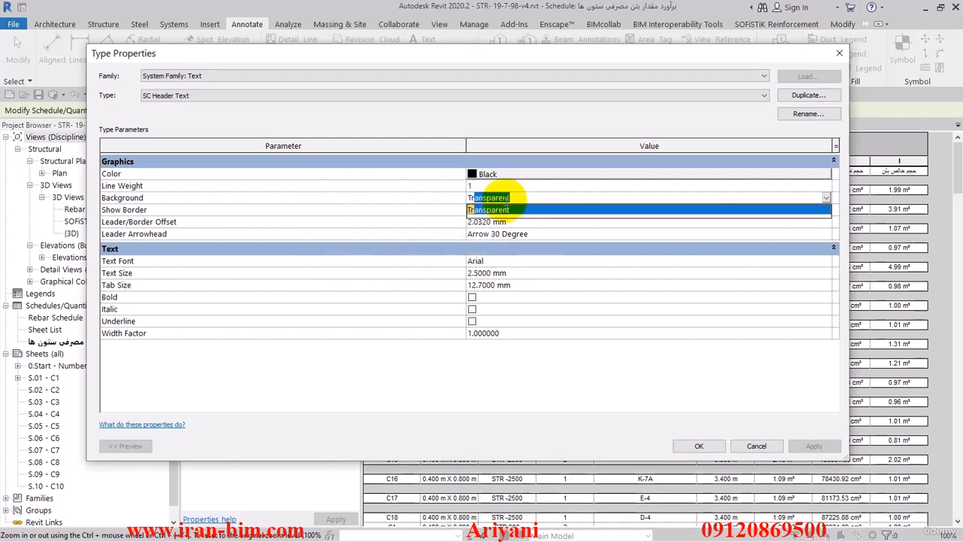
left_click(489, 212)
left_click(488, 173)
left_click(497, 175)
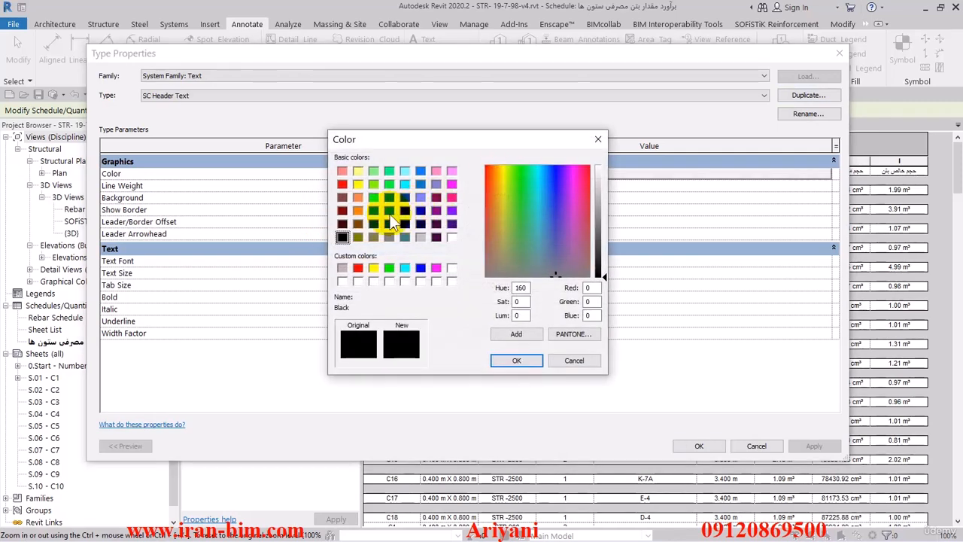
left_click(358, 211)
left_click(515, 360)
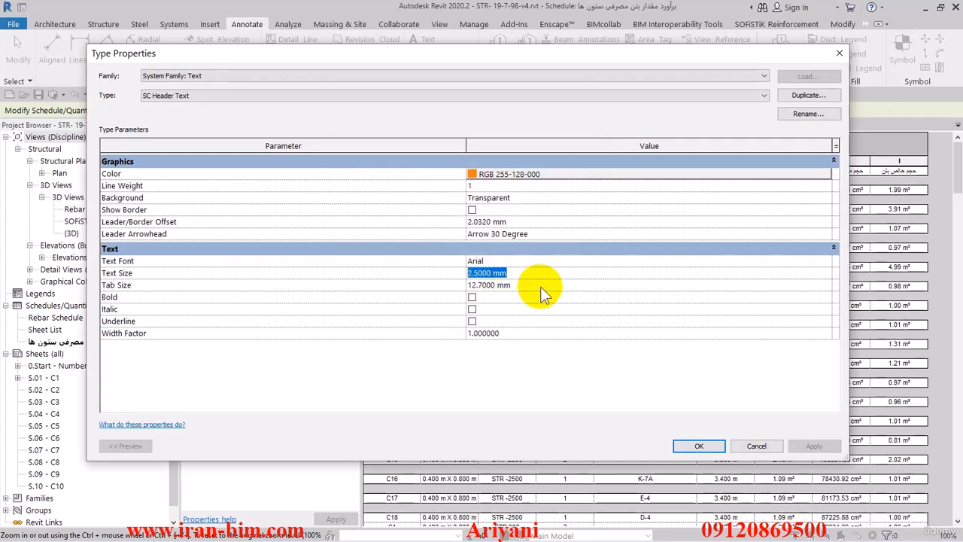
Set the SC Header Text type's text size to 4 mm and accept the type properties.
type("4")
left_click(529, 285)
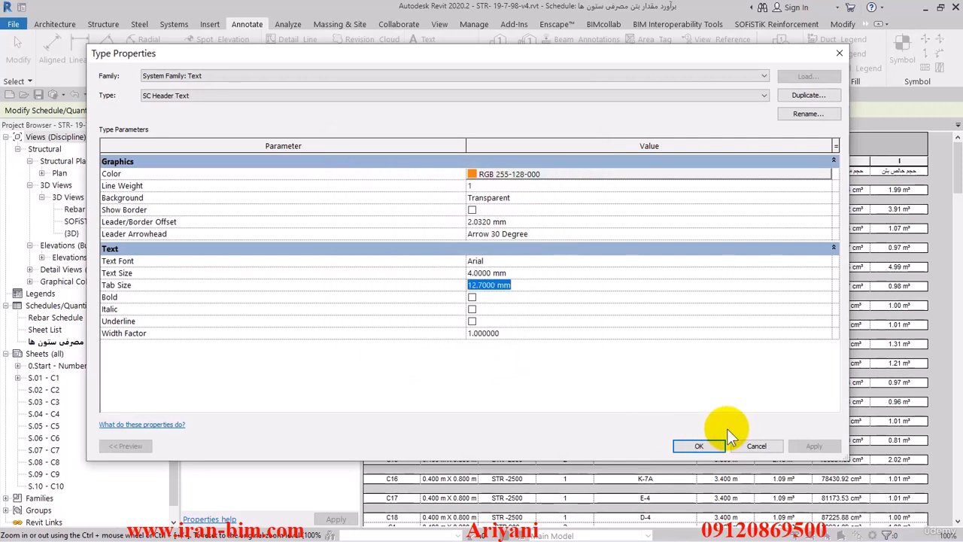
left_click(699, 445)
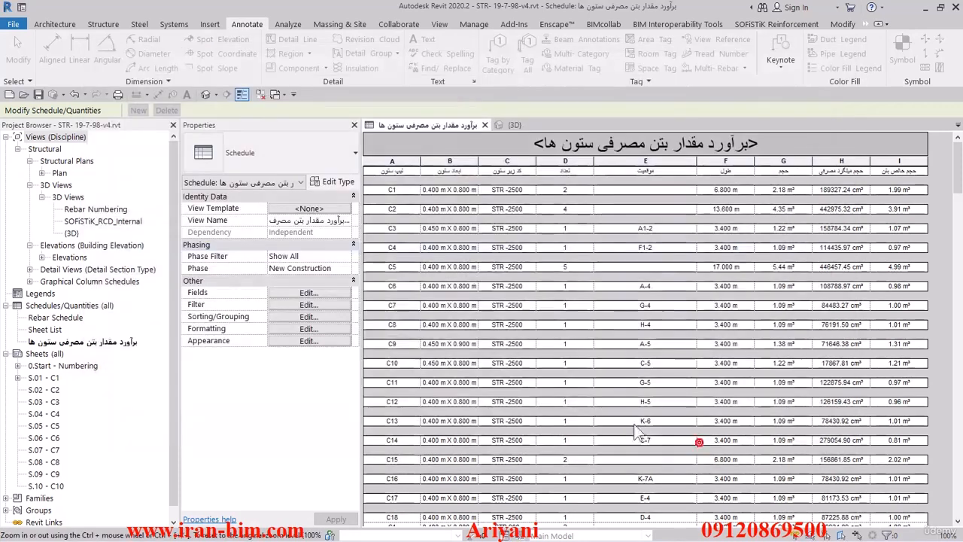
Assign SC Header Text as the schedule's header text style and slightly widen the schedule columns.
left_click(305, 320)
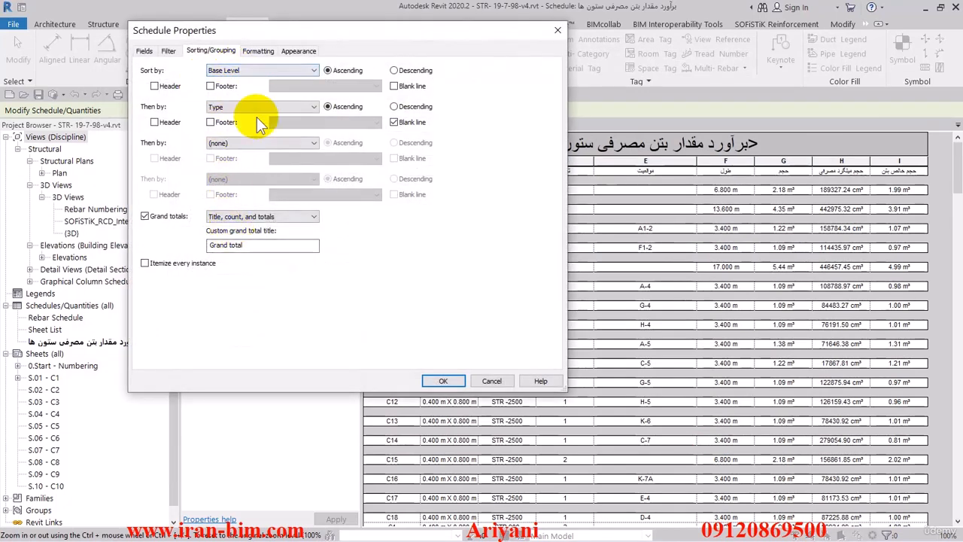
left_click(292, 51)
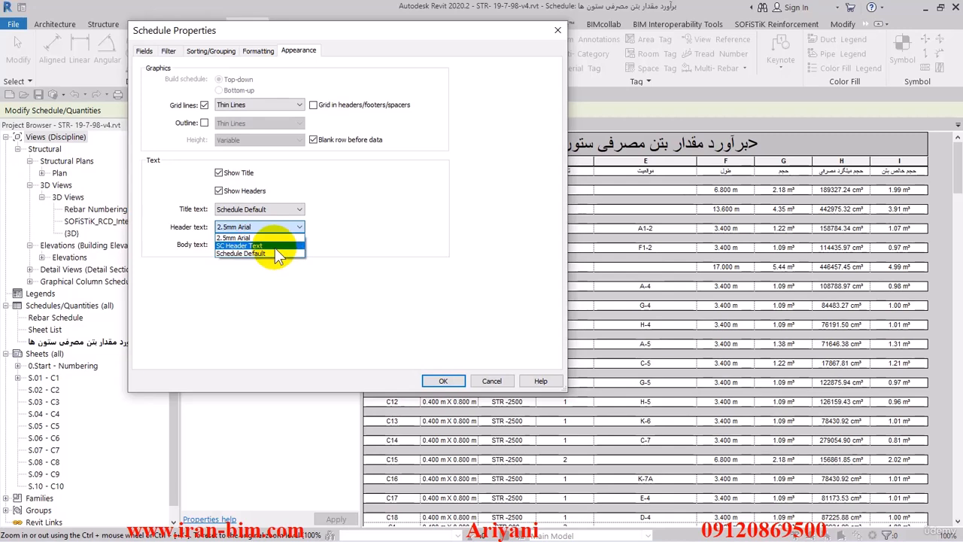
left_click(274, 247)
left_click(447, 381)
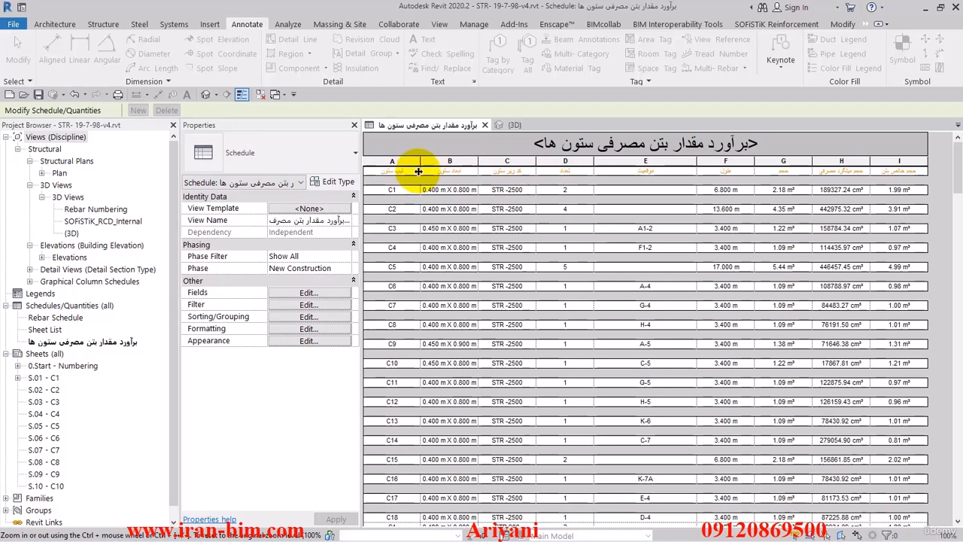
left_click_drag(422, 174, 426, 175)
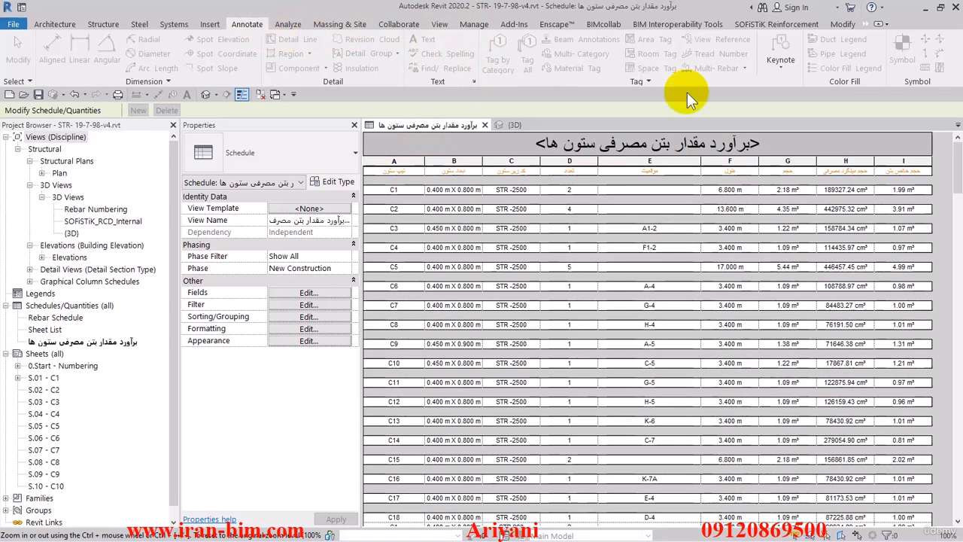
Set the text size of the SC Header Text type to 6 mm.
left_click(474, 81)
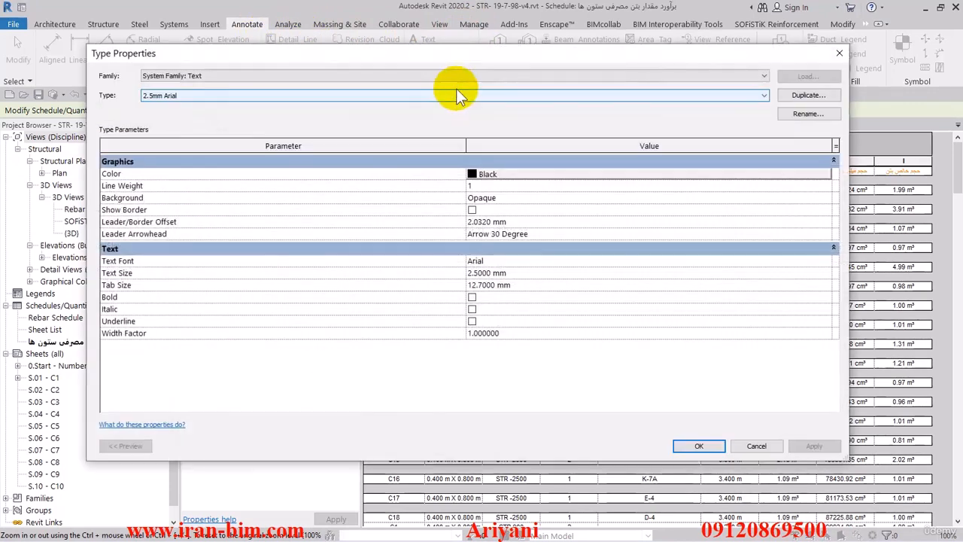
left_click(203, 93)
left_click(183, 113)
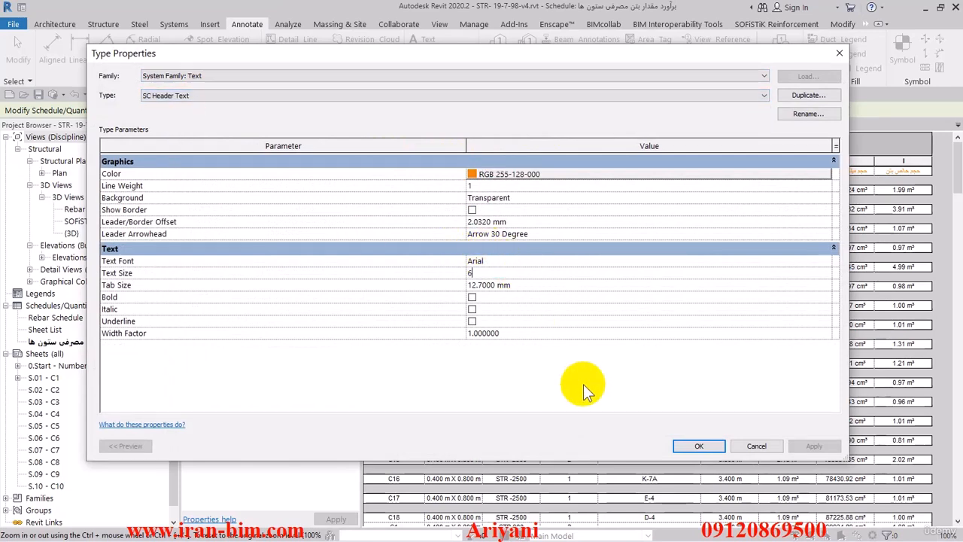
left_click(697, 447)
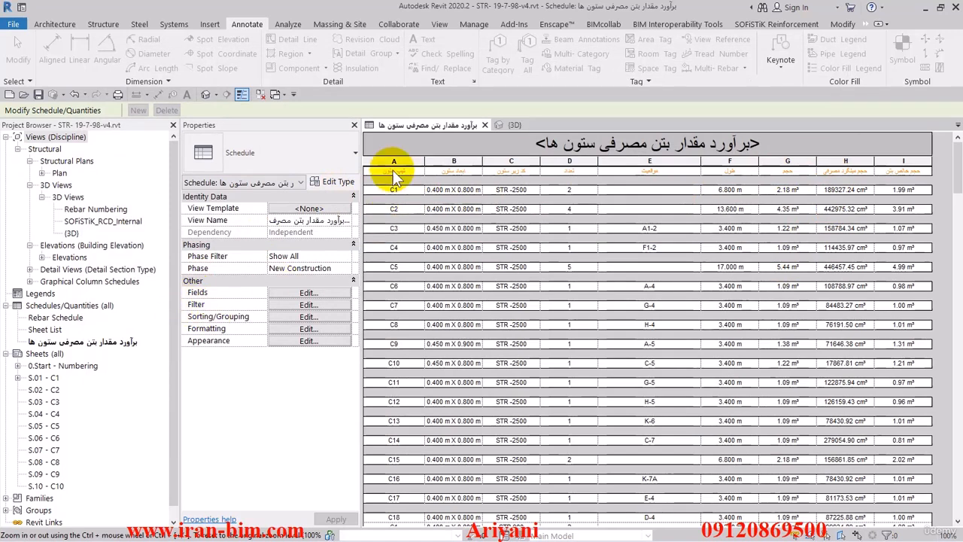
Place the برآورد مقدار بتن مصرفی ستون ها schedule on sheet S.02 - C2 and inspect its header row.
double_click(34, 389)
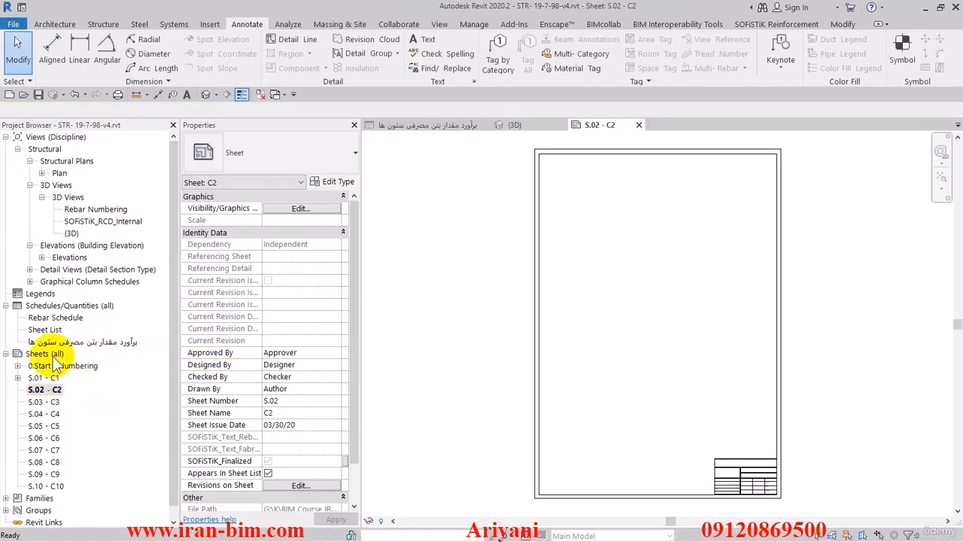
left_click(81, 342)
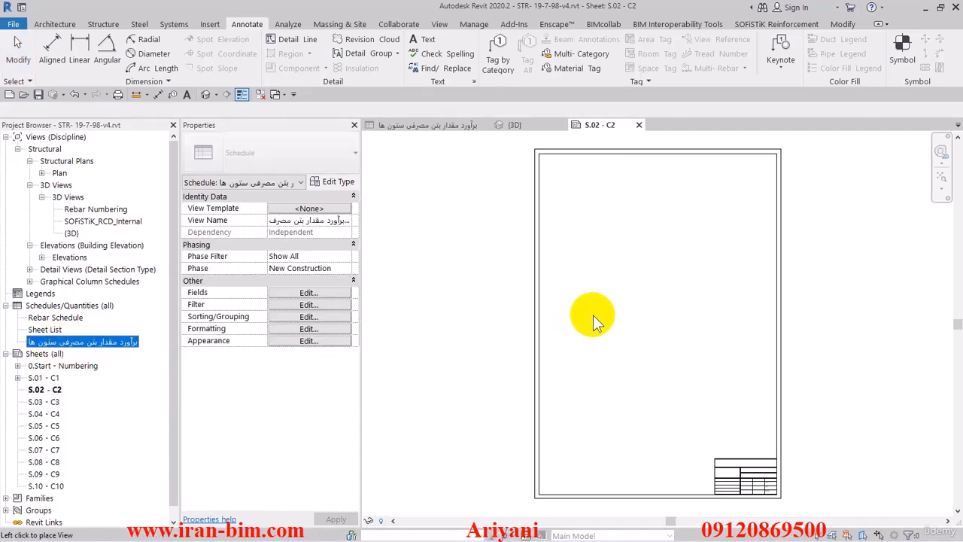
left_click(592, 314)
left_click(711, 294)
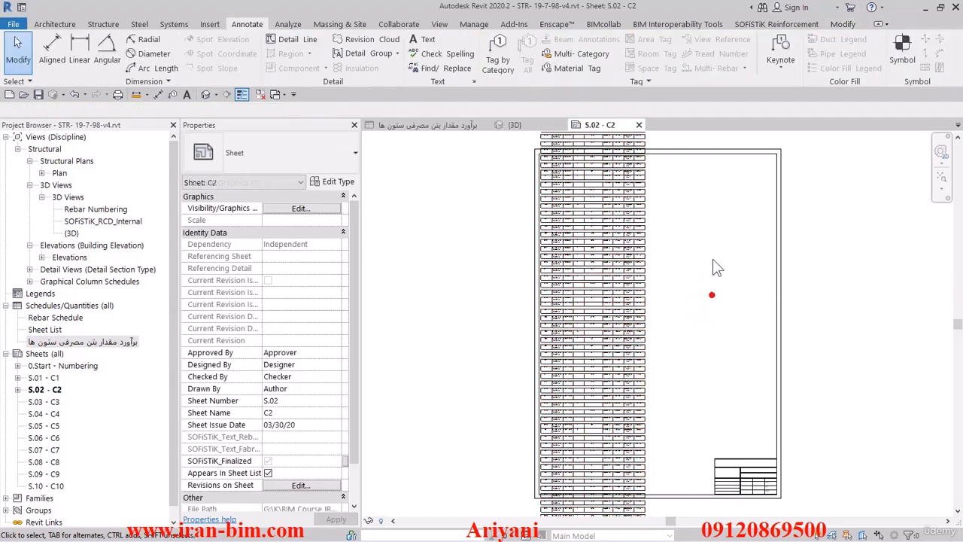
middle_click_drag(717, 277, 716, 423)
middle_click_drag(689, 338, 690, 404)
middle_click_drag(673, 264, 676, 429)
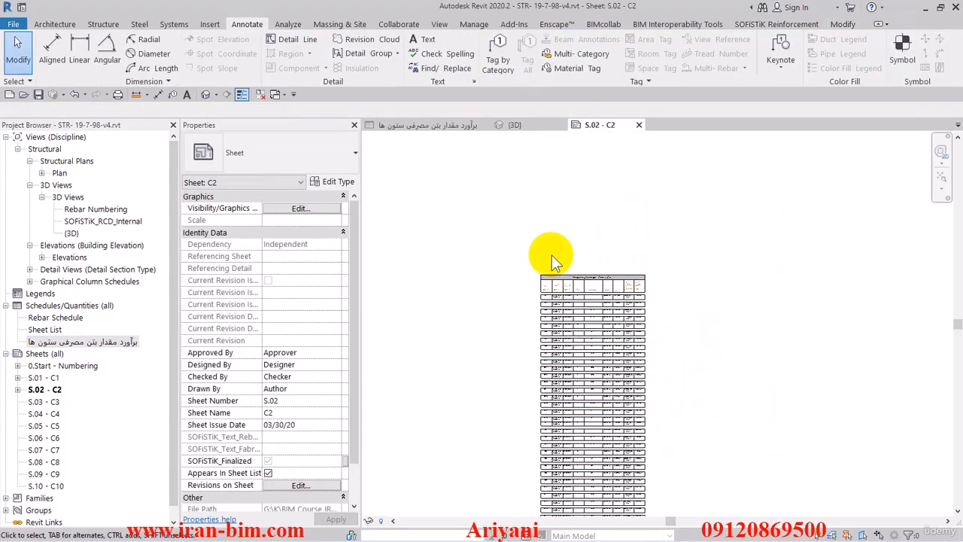
scroll(548, 320, "up", 5)
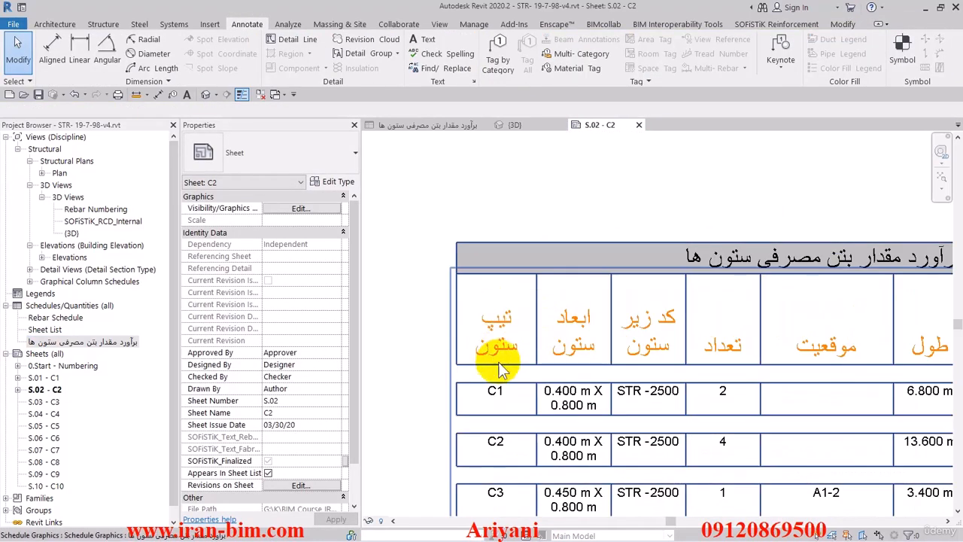
scroll(577, 233, "down", 3)
scroll(577, 234, "down", 2)
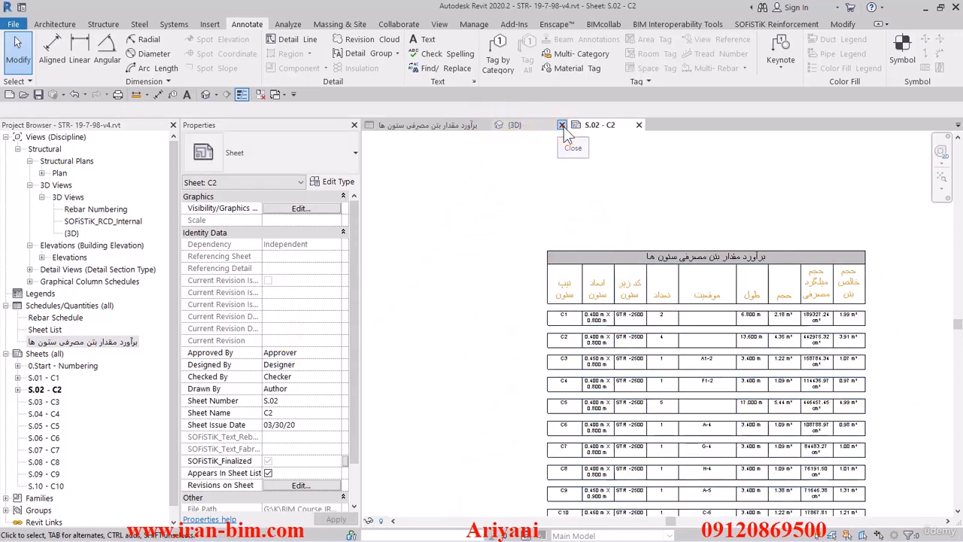
Close the 3D view and tile the schedule and sheet S.02 - C2 side by side.
left_click(561, 125)
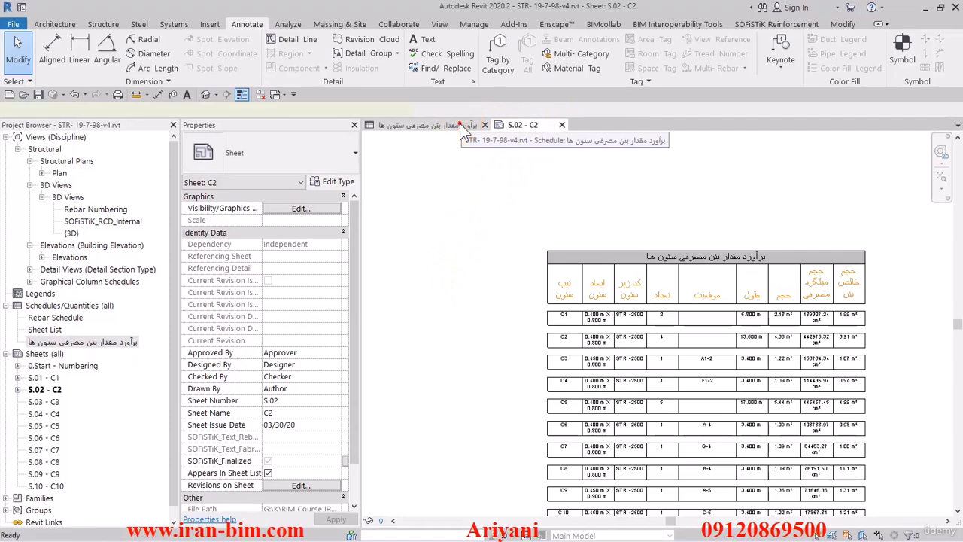
left_click(460, 124)
left_click(439, 24)
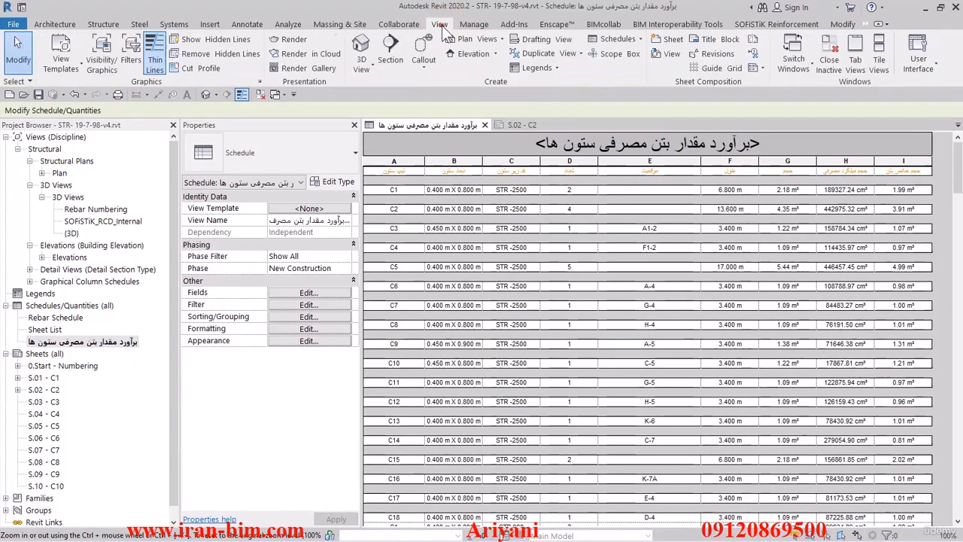
left_click(877, 57)
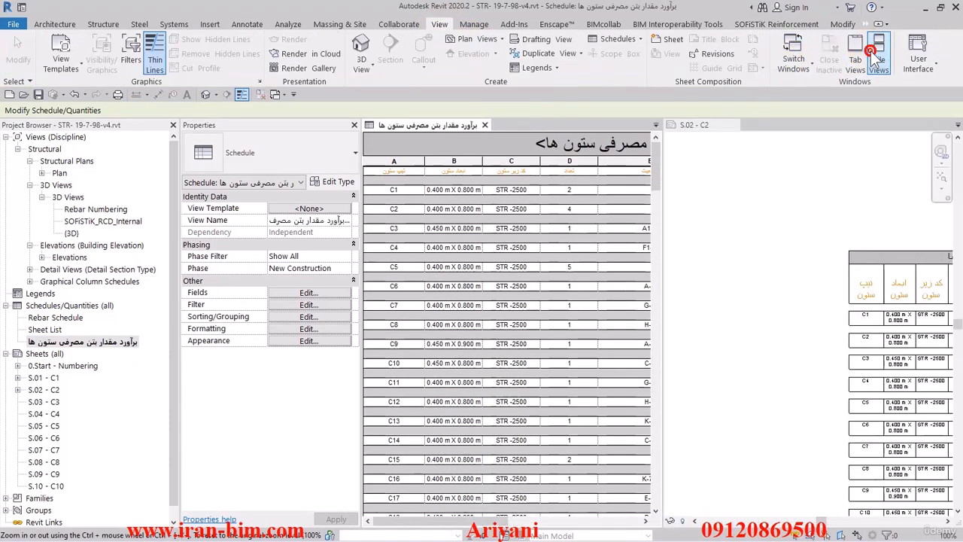
left_click(726, 234)
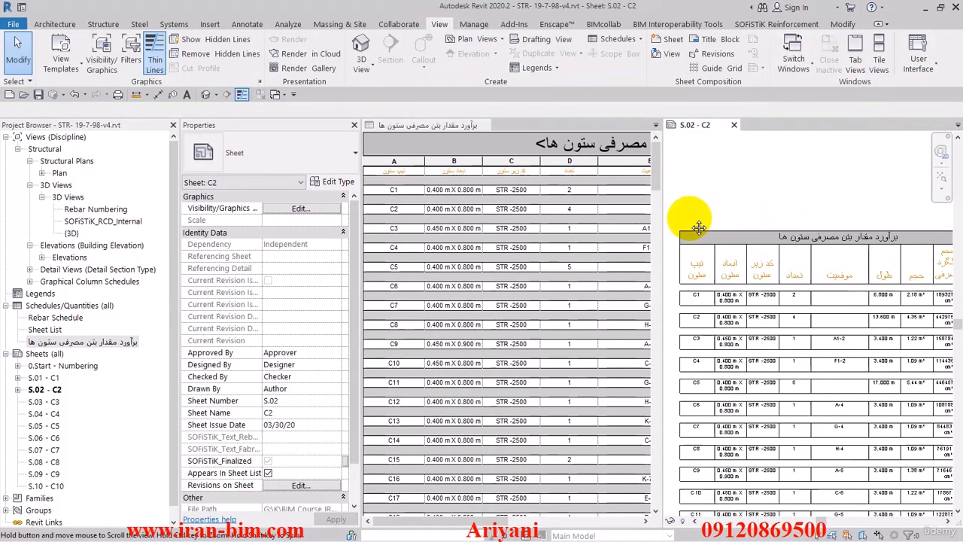
Set the heading orientation of all fields in the column concrete schedule to Vertical.
left_click(379, 124)
left_click(280, 318)
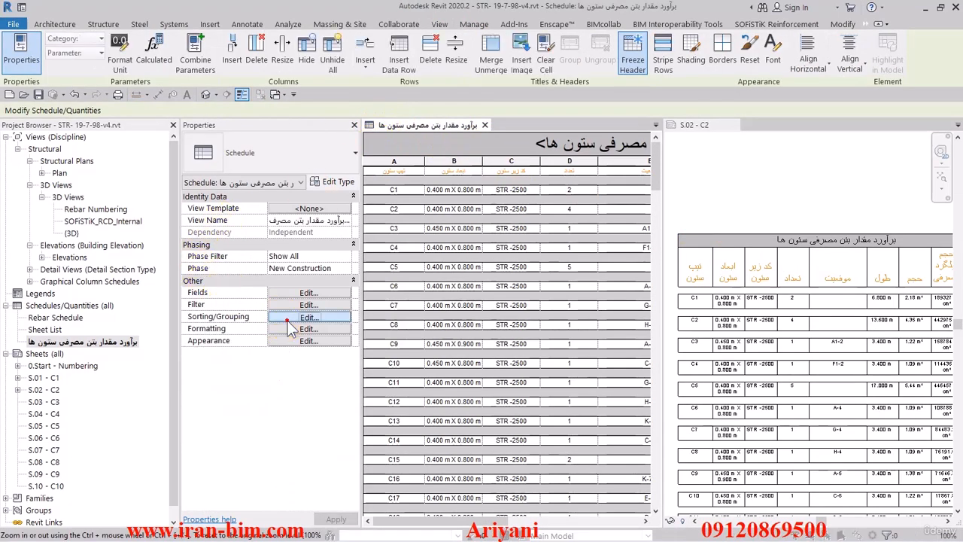
left_click(251, 53)
left_click(154, 78)
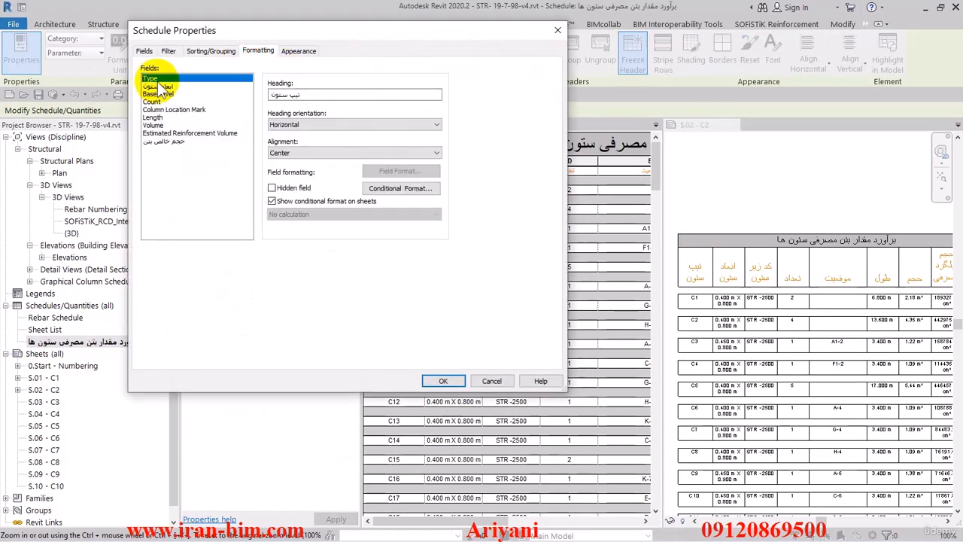
left_click(154, 141, "shift")
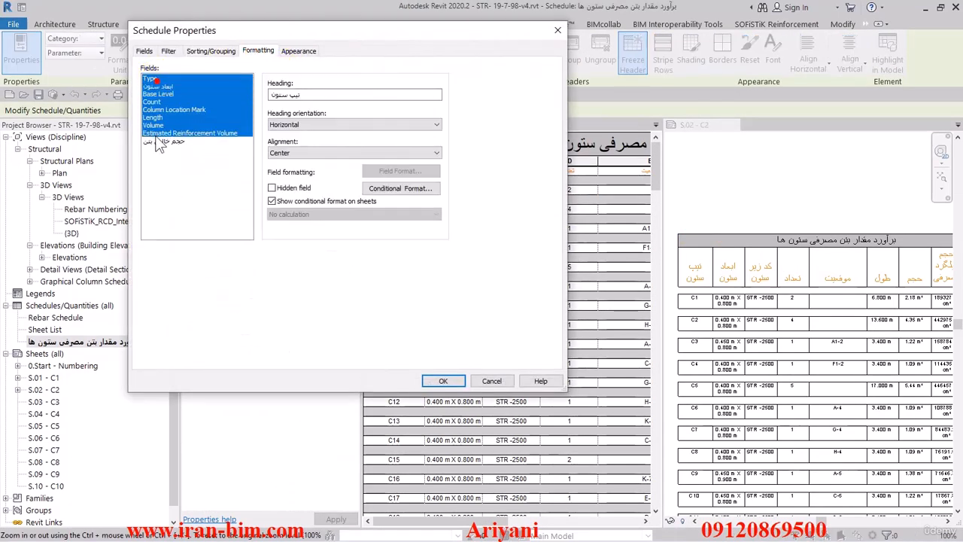
left_click(295, 124)
left_click(298, 142)
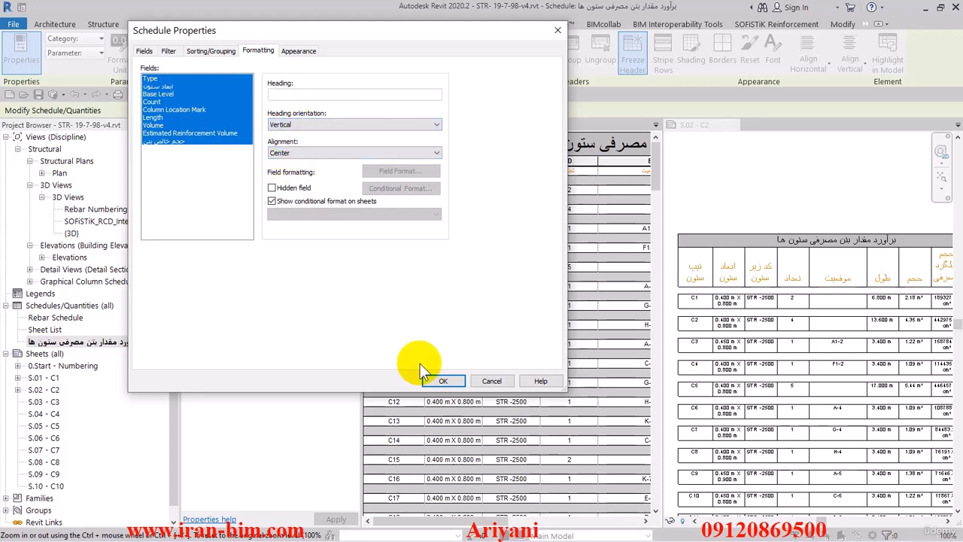
left_click(441, 379)
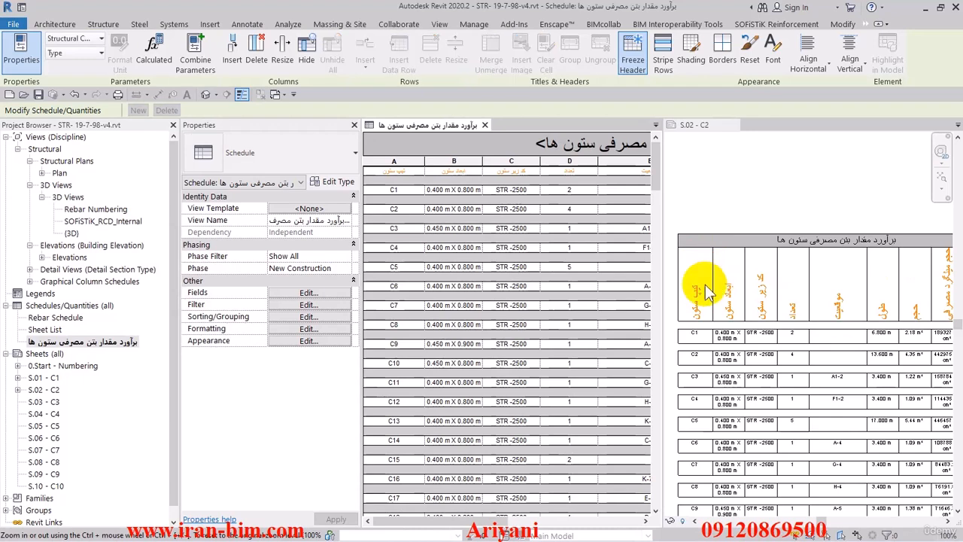
Widen the ابعاد ستون column of the schedule on sheet S.02 - C2 so each dimension fits on one line.
left_click(711, 294)
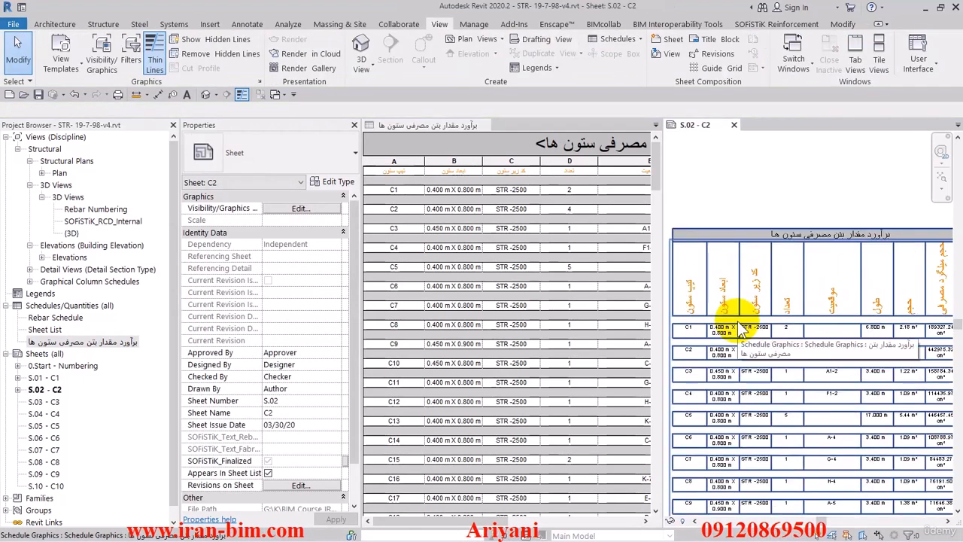
scroll(734, 308, "up", 1)
left_click(740, 175)
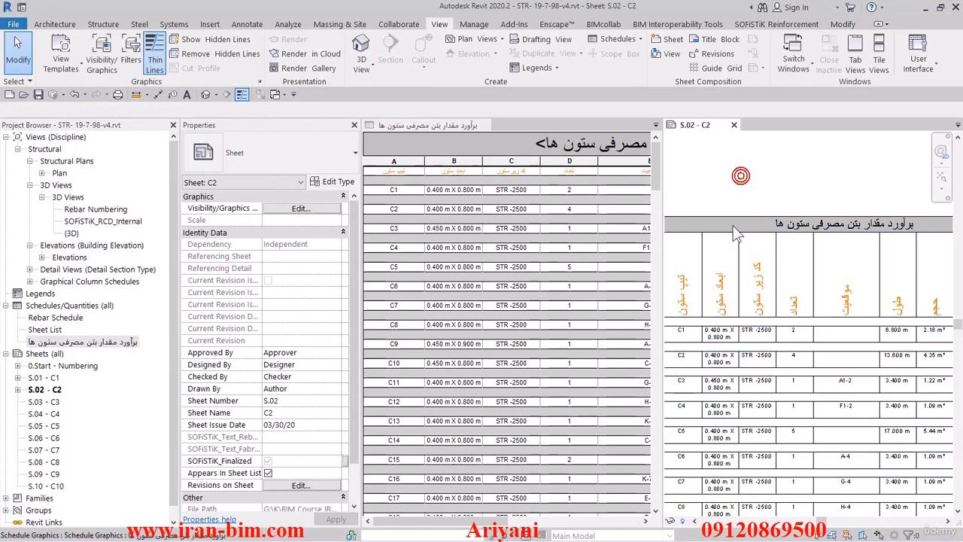
left_click(737, 233)
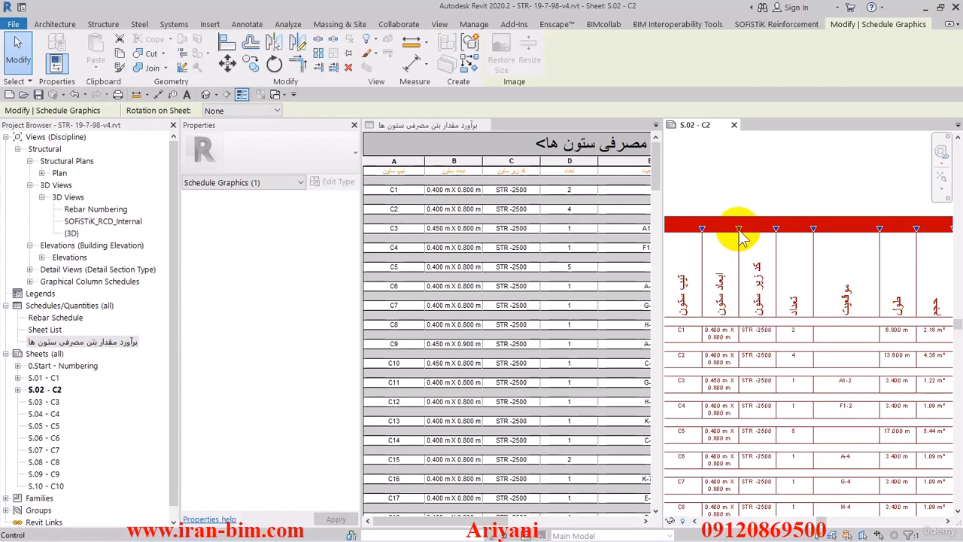
mouse_move(741, 232)
left_mouse_down()
mouse_move(758, 234)
mouse_move(768, 205)
mouse_move(772, 234)
mouse_move(762, 200)
left_mouse_up()
left_click(762, 200)
scroll(763, 204, "down", 2)
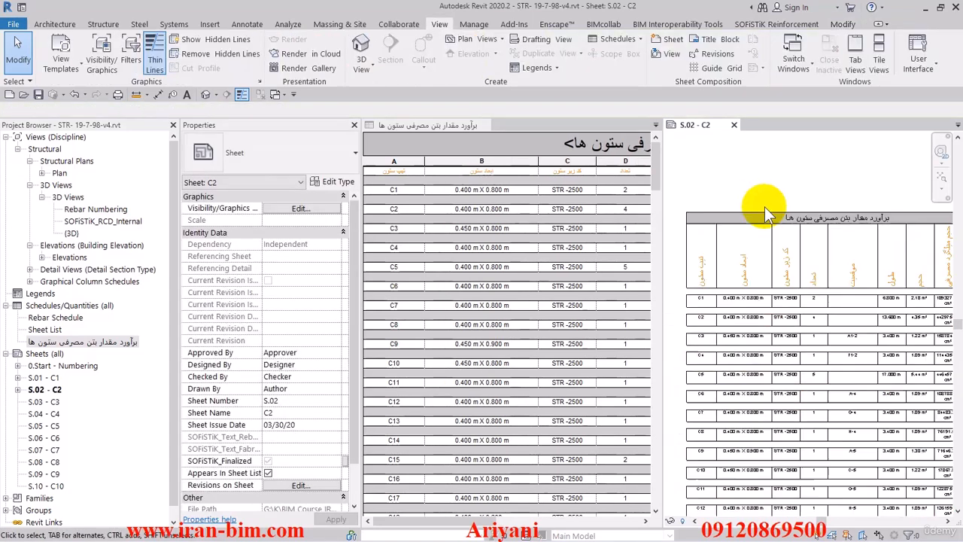
Widen the حجم میلگرد مصرفی column of the schedule on the sheet so each volume fits on one line.
middle_click_drag(838, 247, 754, 230)
scroll(904, 271, "up", 2)
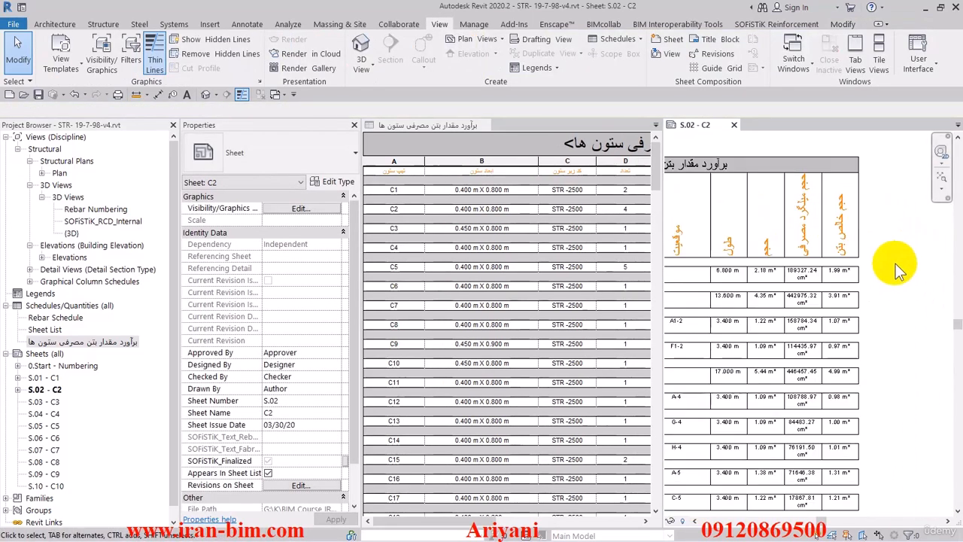
middle_click_drag(884, 241, 865, 268)
left_click(828, 208)
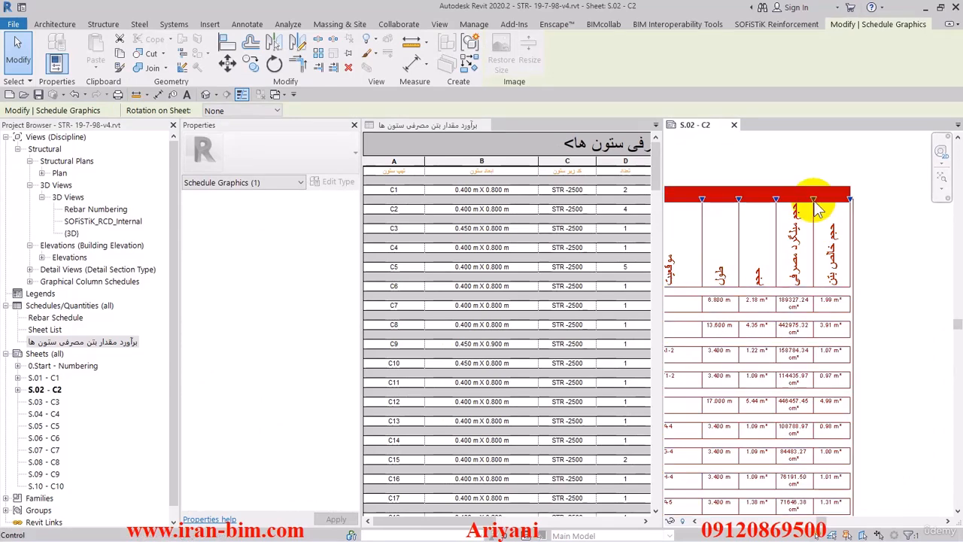
left_click_drag(832, 206, 832, 205)
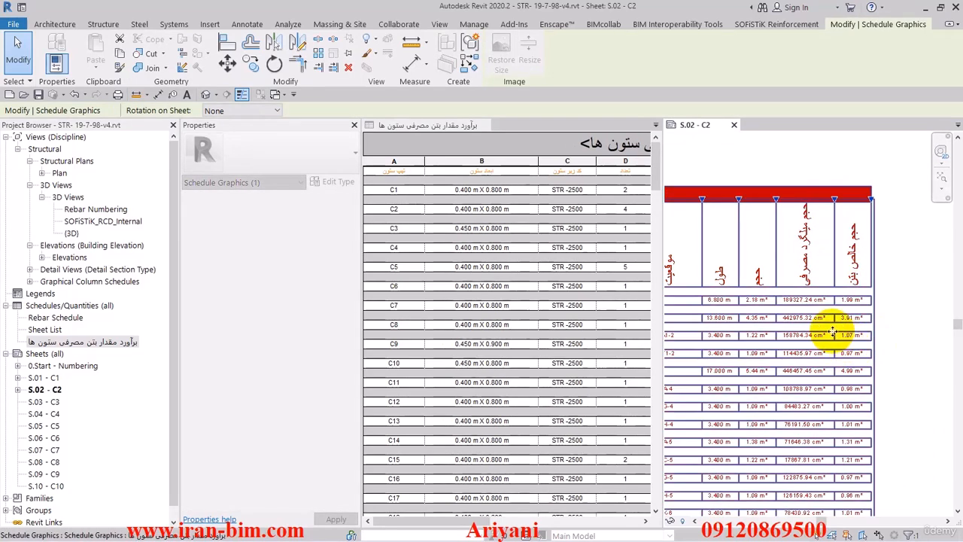
scroll(898, 327, "down", 2)
left_click(780, 186)
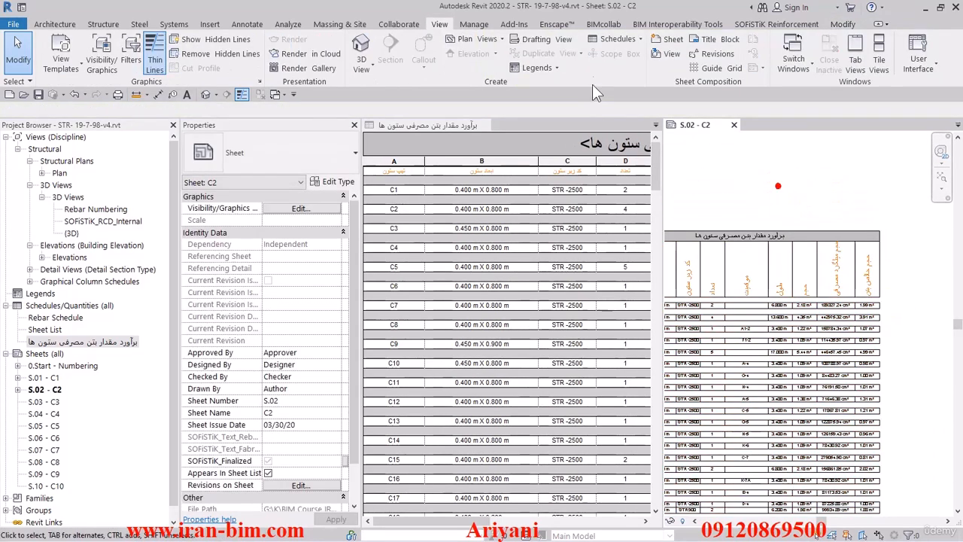
Return the tiled views to tabs and split the schedule on the sheet into two side-by-side segments.
left_click(855, 59)
scroll(727, 219, "down", 6)
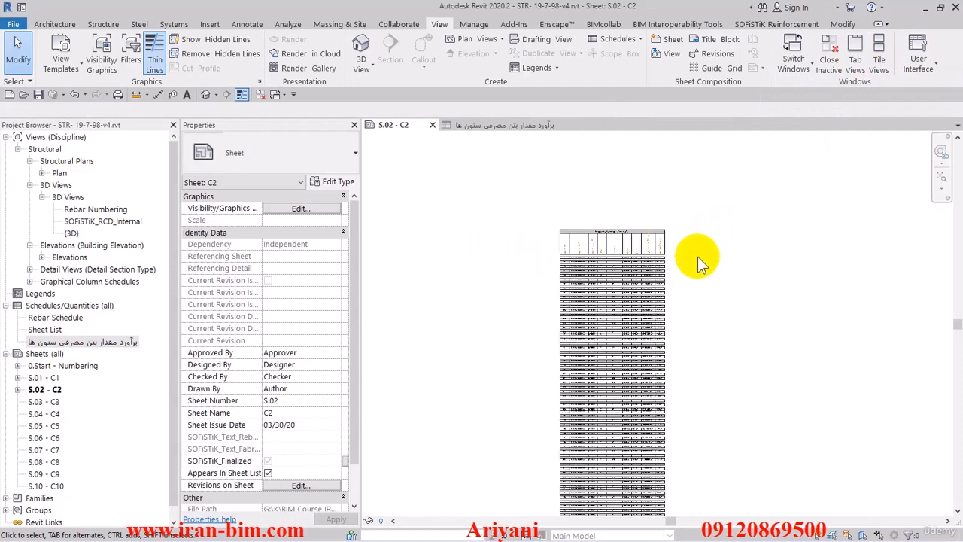
middle_click_drag(712, 299, 709, 157)
middle_click_drag(718, 249, 713, 229)
scroll(711, 227, "up", 2)
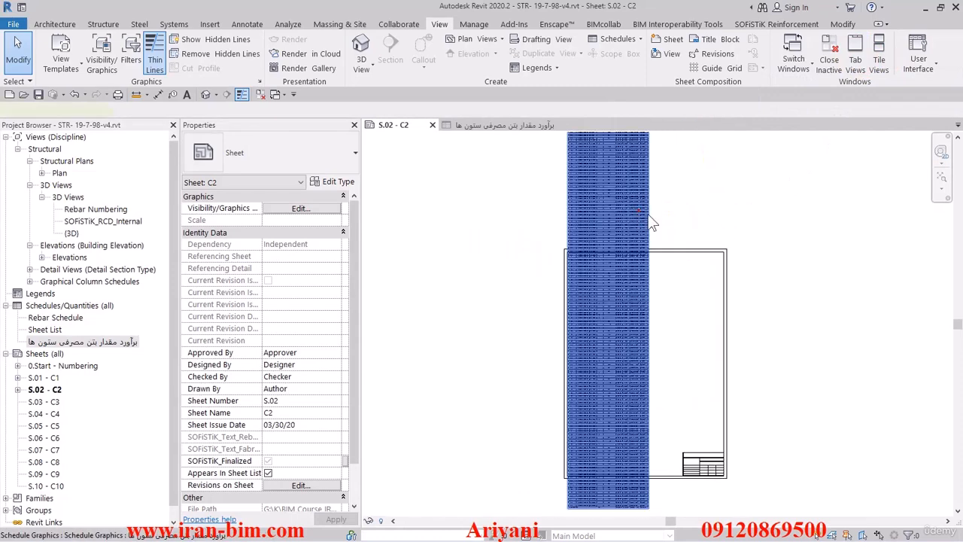
left_click(647, 255)
left_click(702, 292)
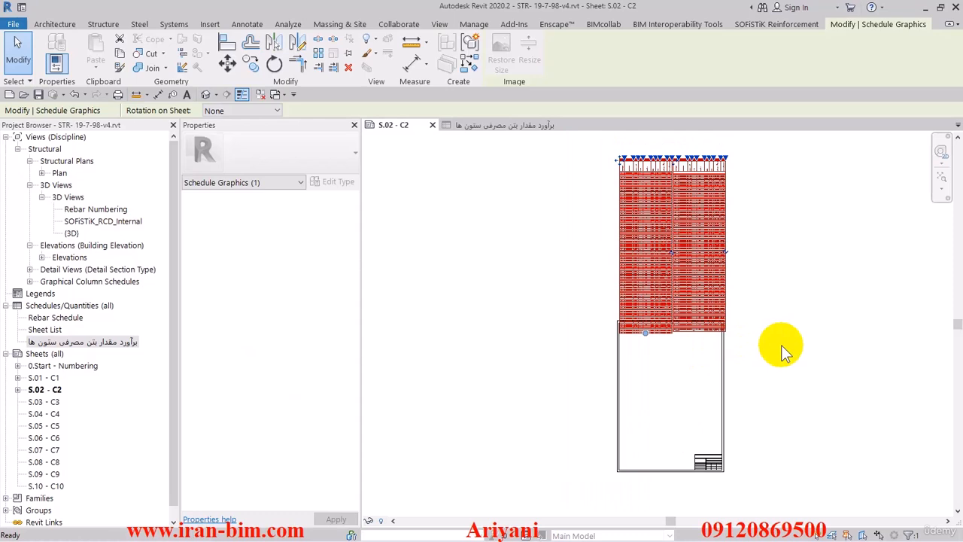
left_click(780, 344)
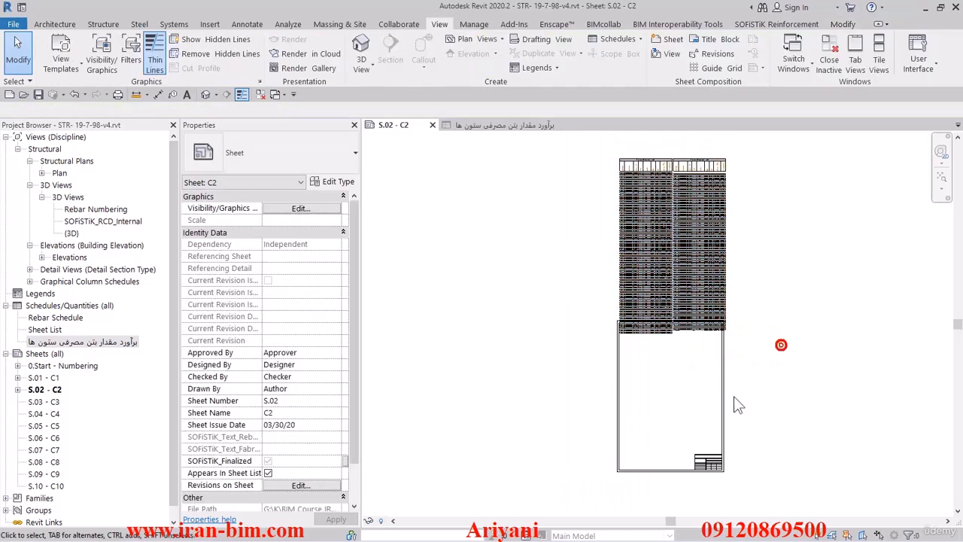
Move the Sheet-A1 title block up until its upper edge lines up with the top of the split schedule.
left_click_drag(729, 388, 727, 243)
left_click(751, 234)
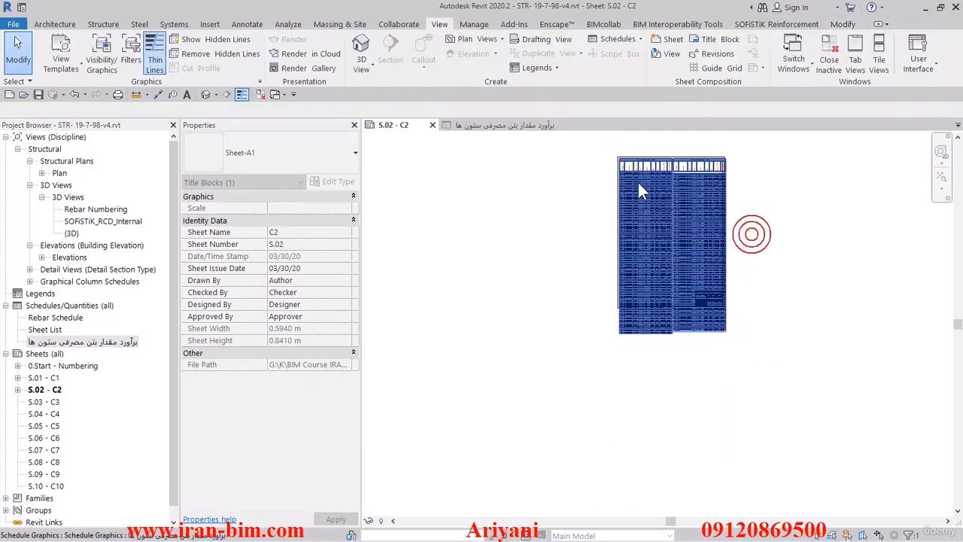
scroll(643, 186, "up", 5)
scroll(605, 223, "down", 3)
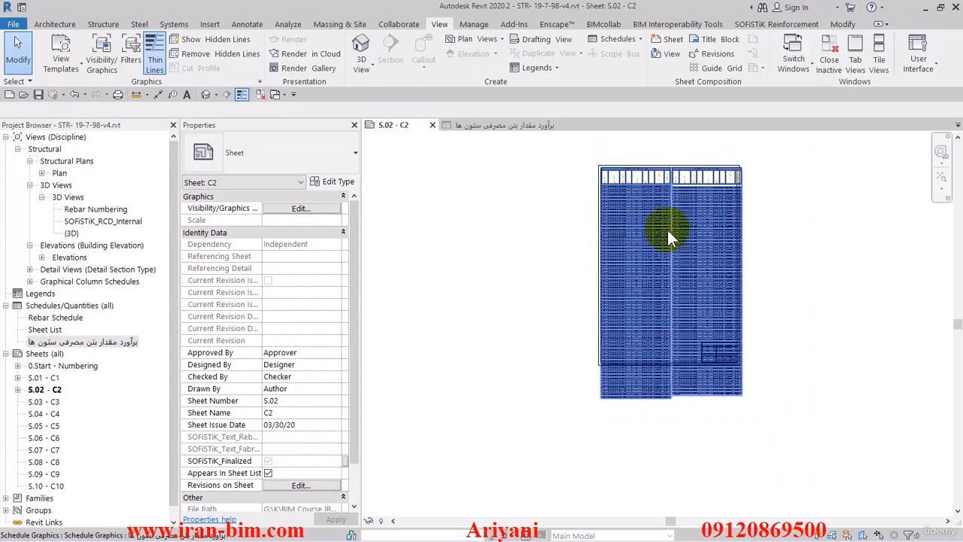
scroll(714, 322, "up", 3)
scroll(714, 321, "down", 2)
Open the برآورد مقدار بتن مصرفی ستون ها schedule and look through its column rows.
left_click(83, 342)
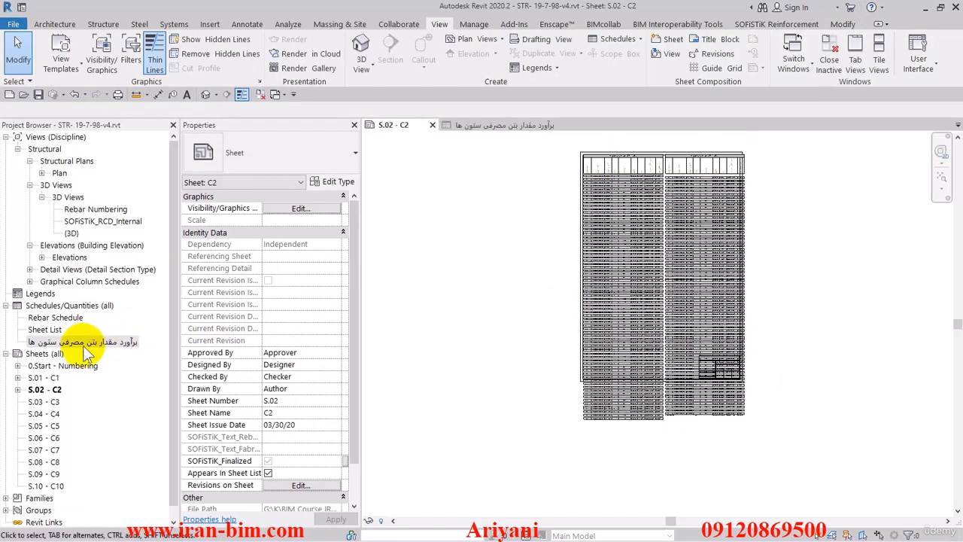
double_click(79, 344)
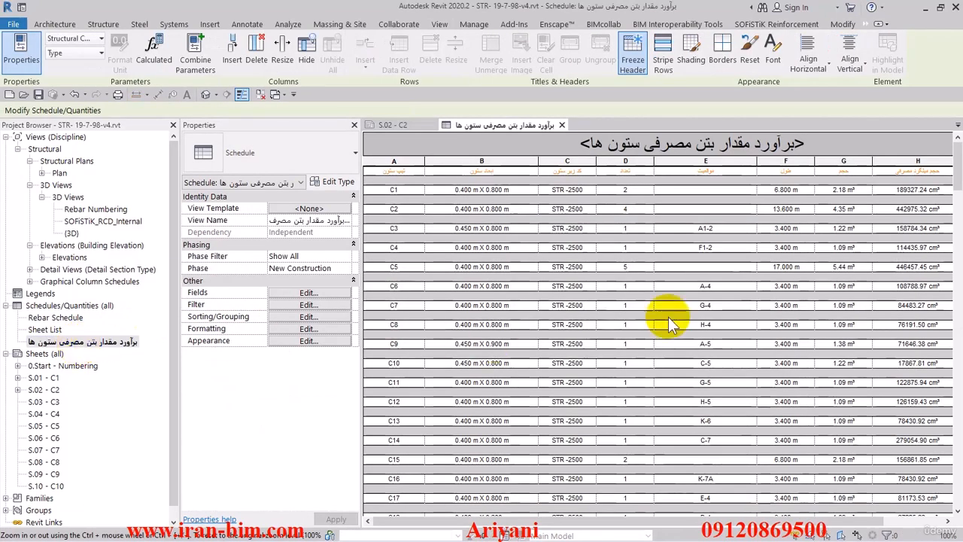
scroll(752, 286, "up", 5)
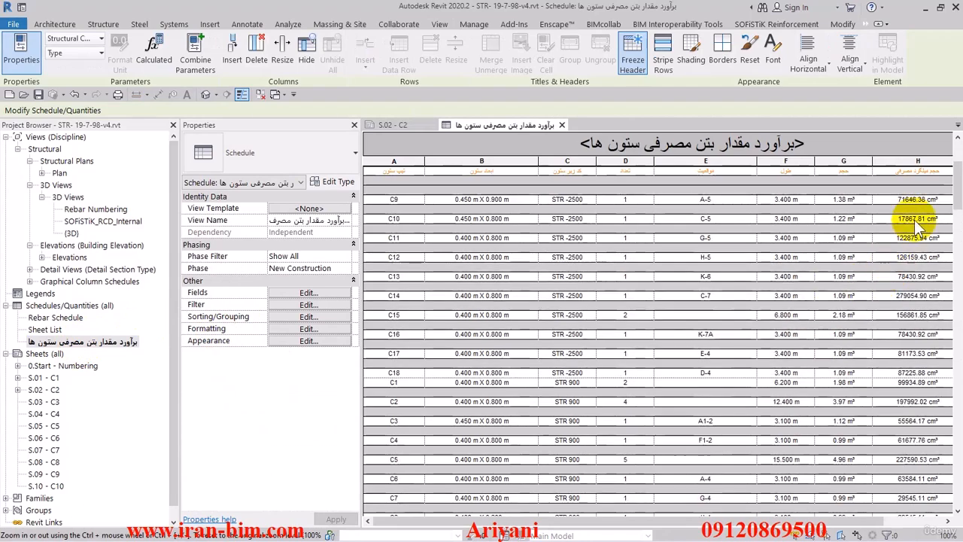
left_click_drag(953, 203, 955, 160)
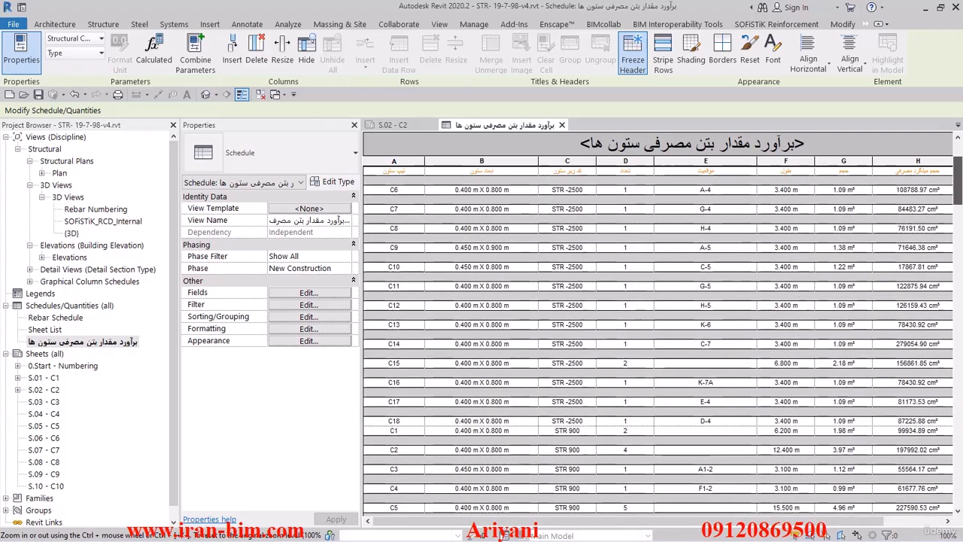
mouse_move(958, 163)
left_mouse_down()
mouse_move(957, 226)
mouse_move(958, 136)
mouse_move(957, 451)
mouse_move(959, 174)
left_mouse_up()
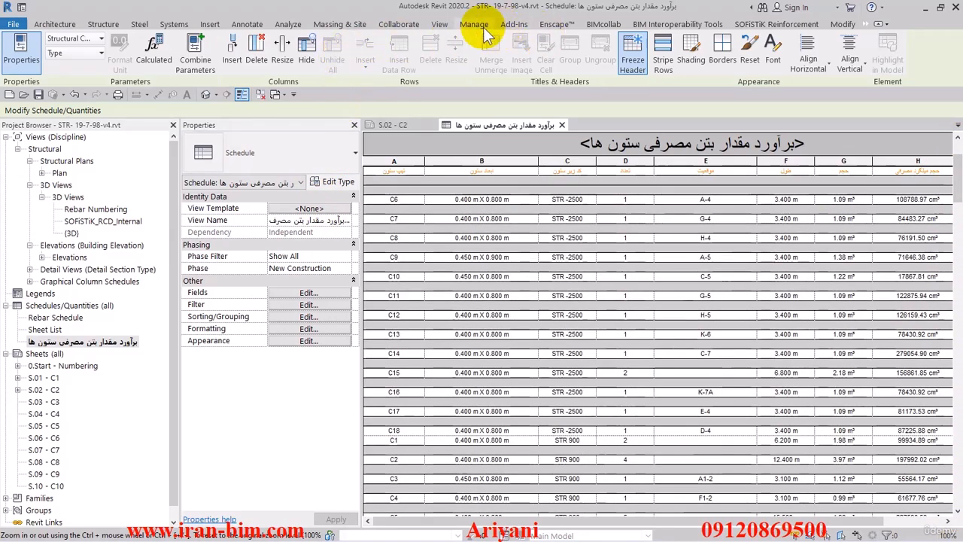
Define a new project parameter named ID for the schedule, with parameter type Text, grouped under Identity Data.
left_click(282, 294)
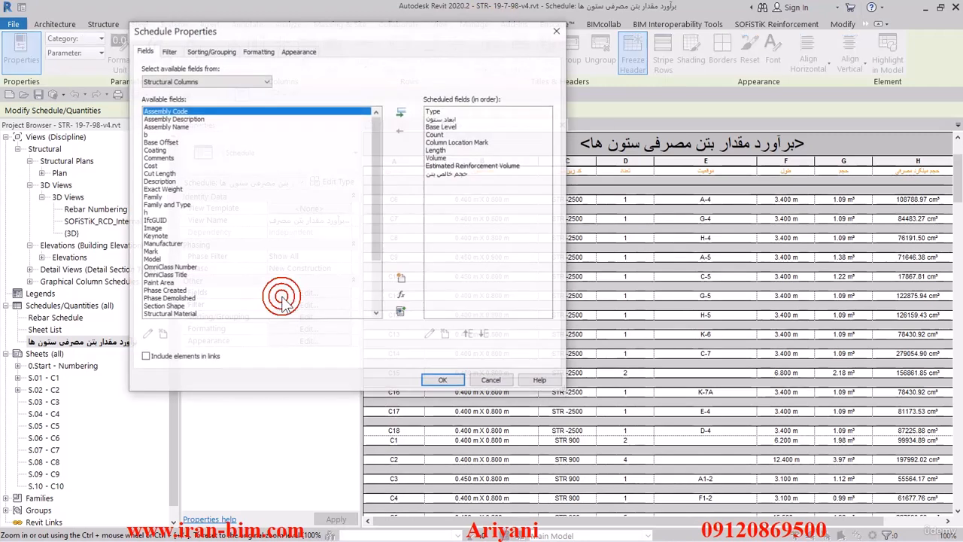
left_click(405, 278)
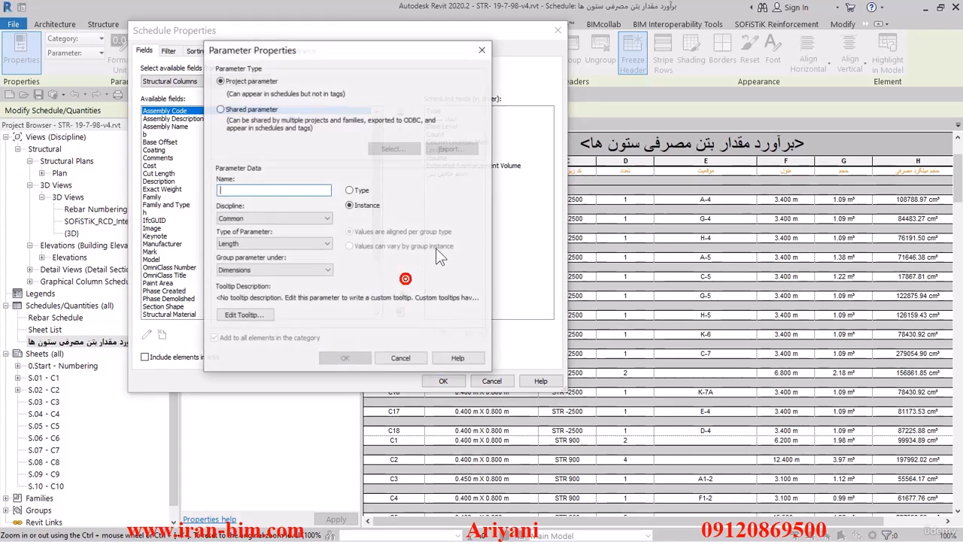
left_click(297, 191)
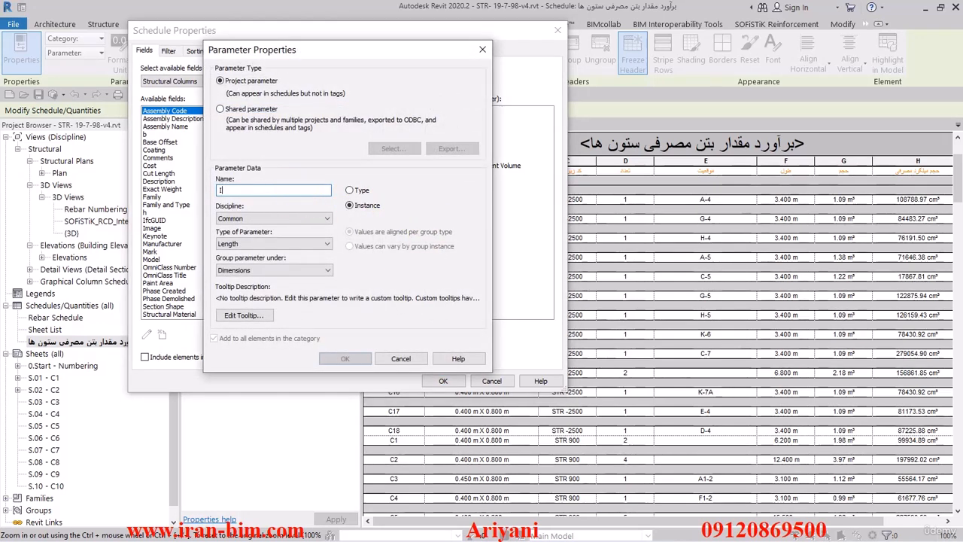
type("ID")
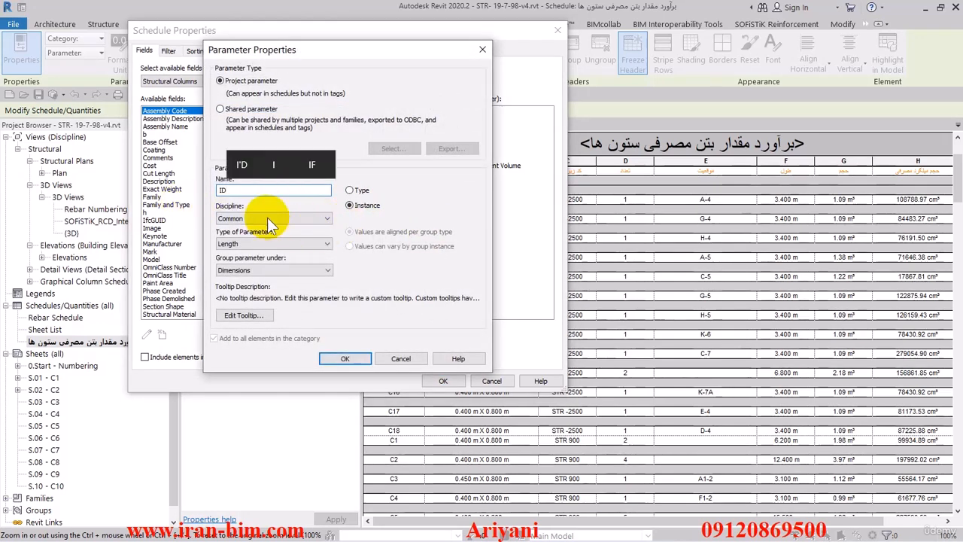
left_click(259, 244)
left_click(254, 272)
left_click(253, 271)
left_click(254, 270)
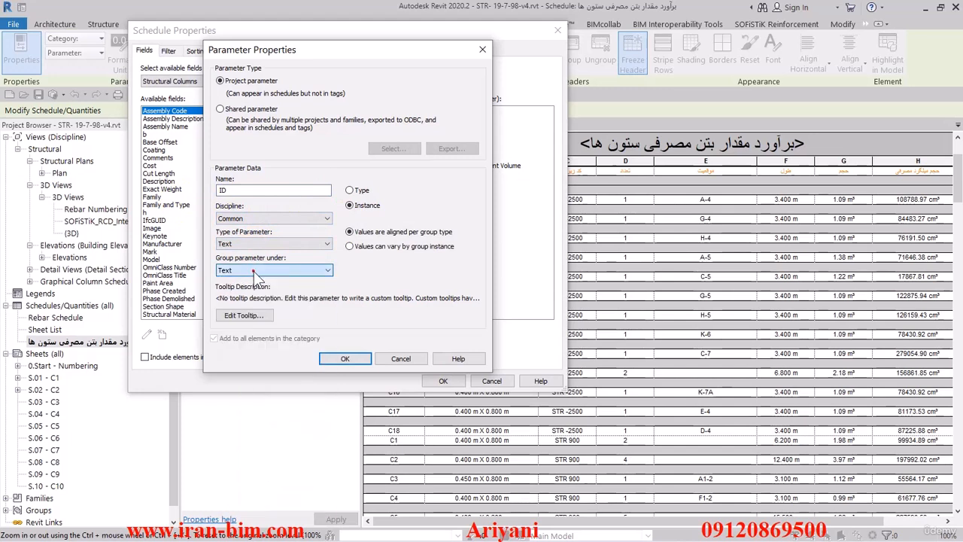
key("i")
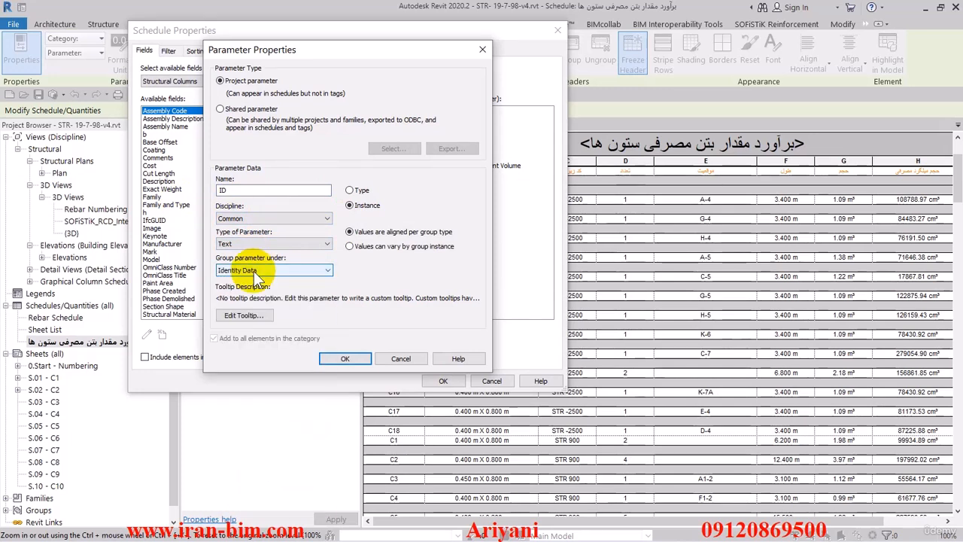
Set the ID parameter's tooltip to "از این پارامتر برای تفکیک ستون ها در جانمایی داخل شیت استفاده می شود" and create the parameter.
left_click(263, 314)
triple_click(367, 195)
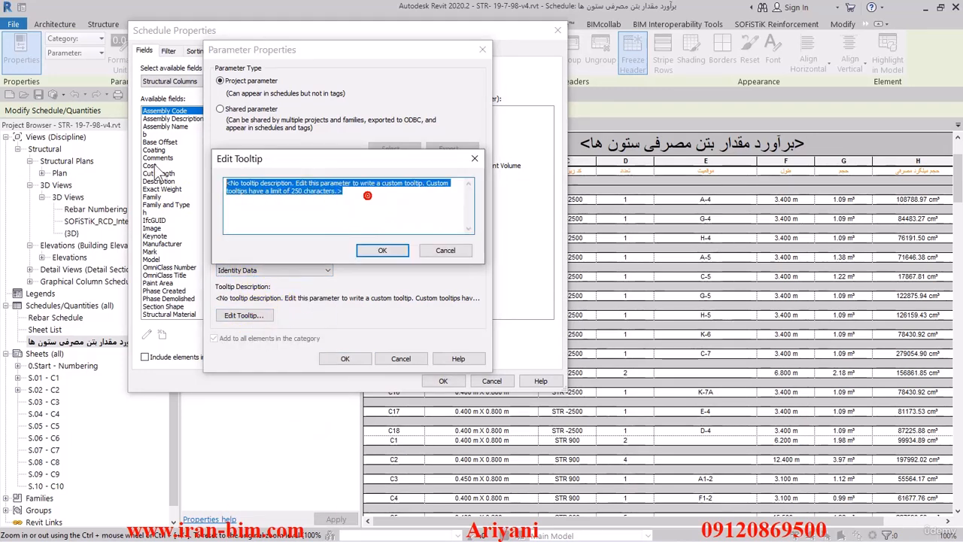
key("BackSpace")
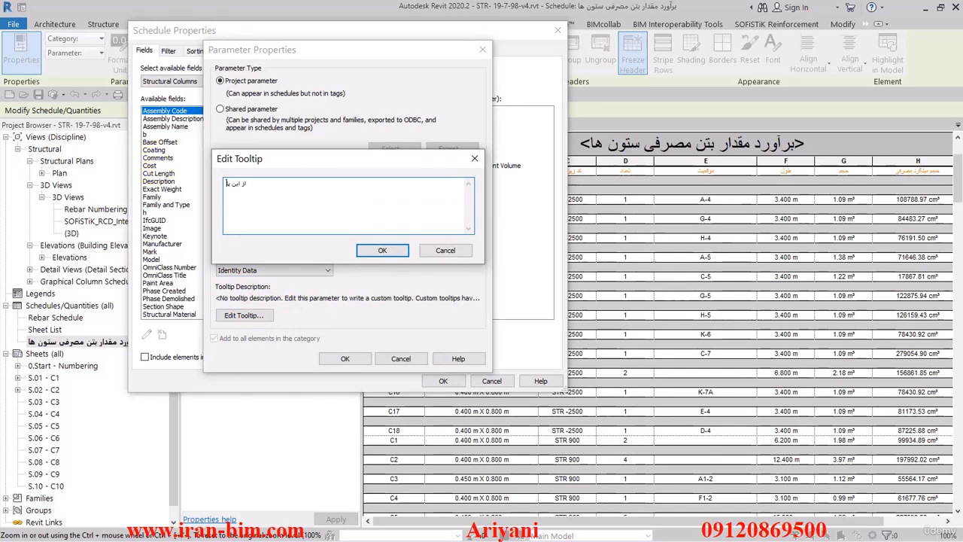
type("پارامتر برای")
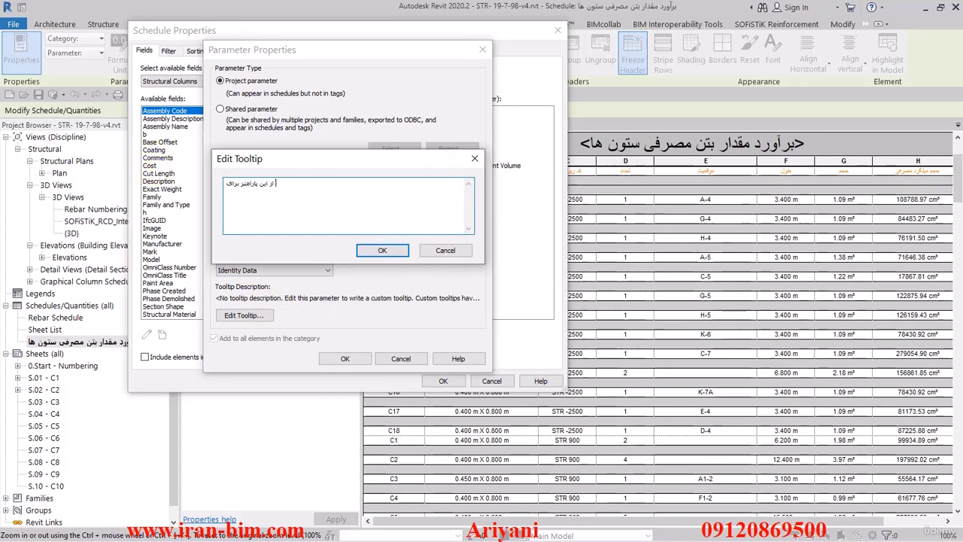
type(" ت")
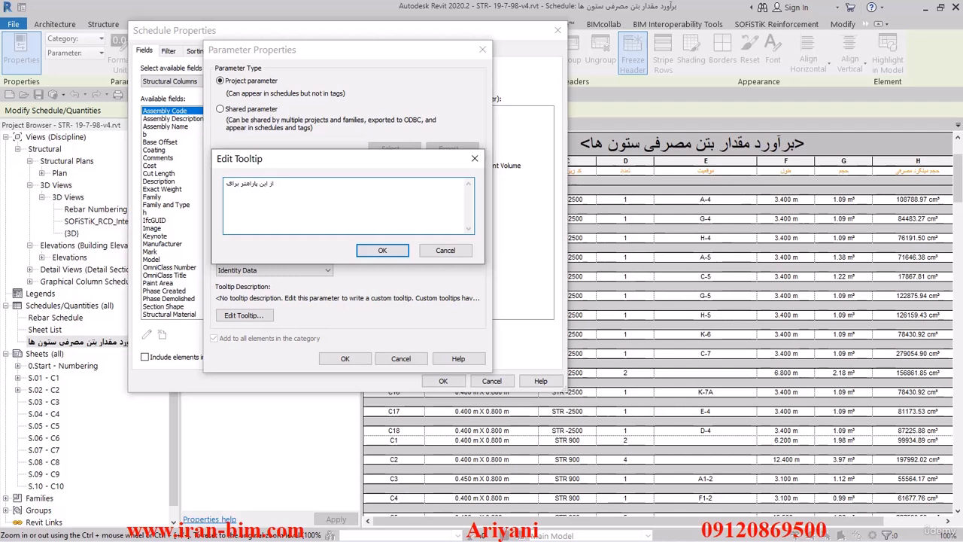
type("فکیک")
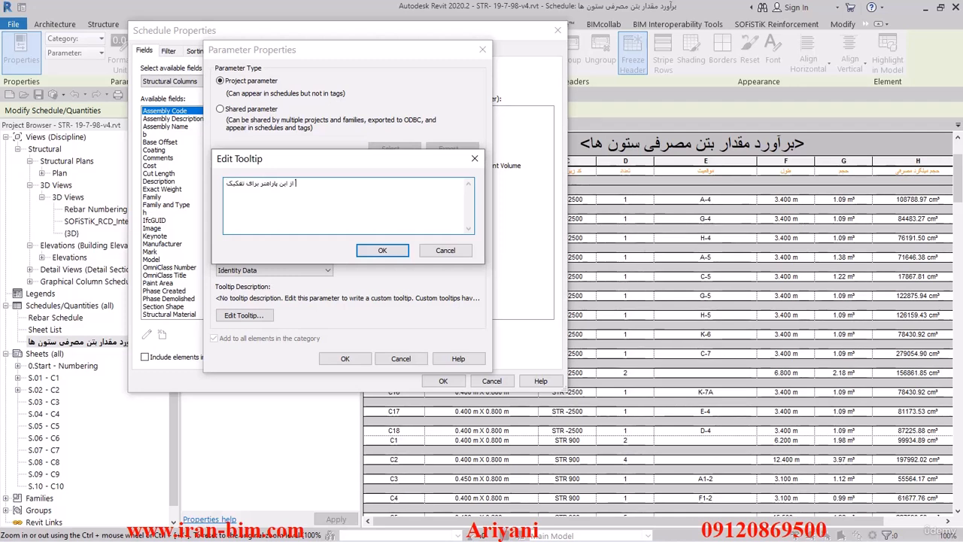
type(" ستون ها بر")
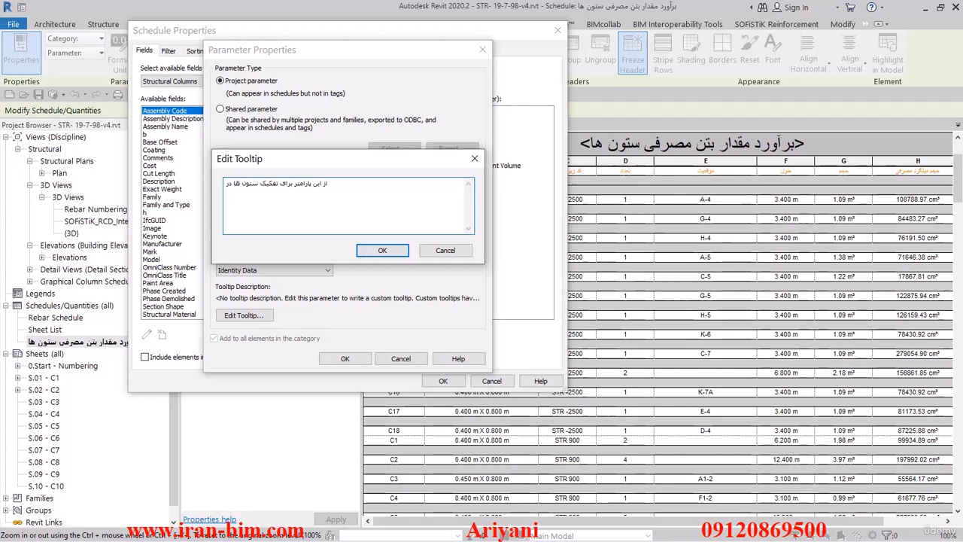
type(" جانمایی")
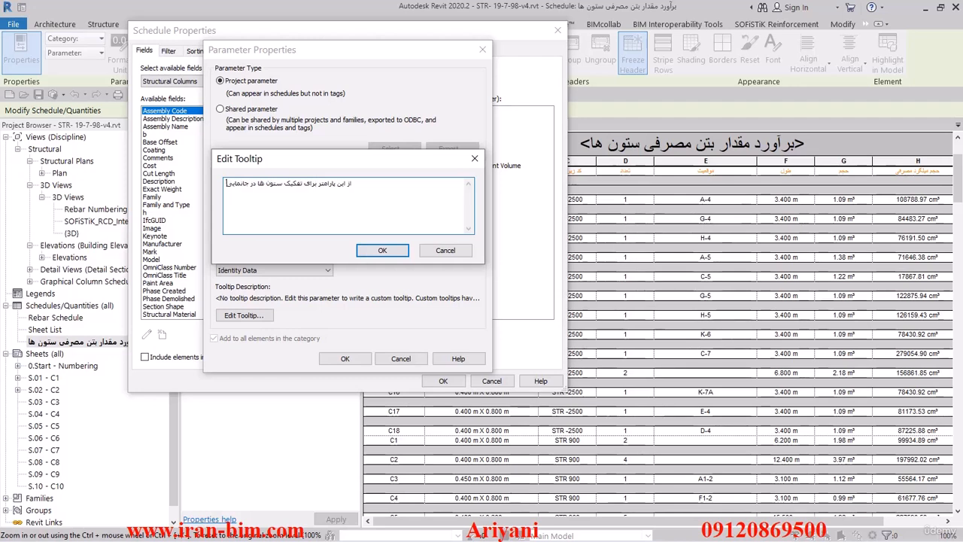
type(" دا")
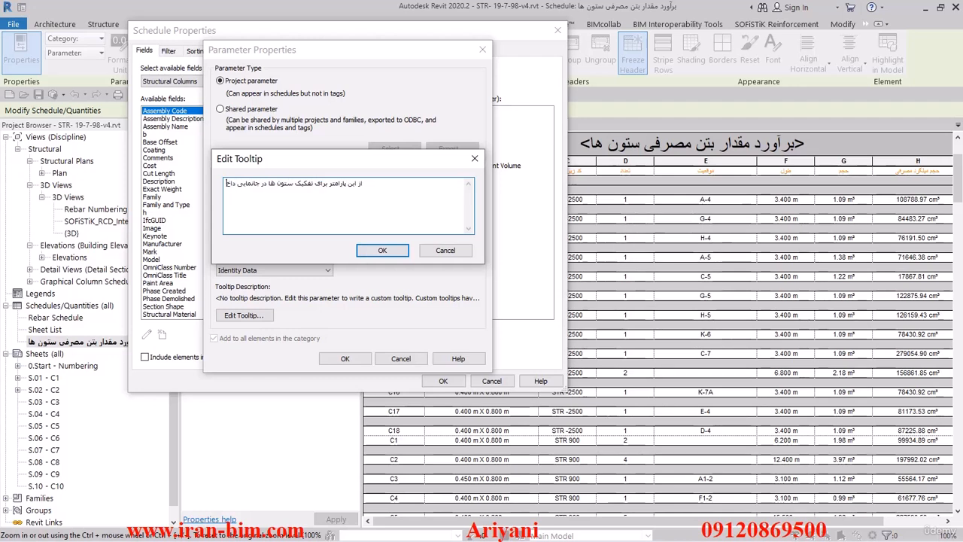
type("خل شیت استفاده میش")
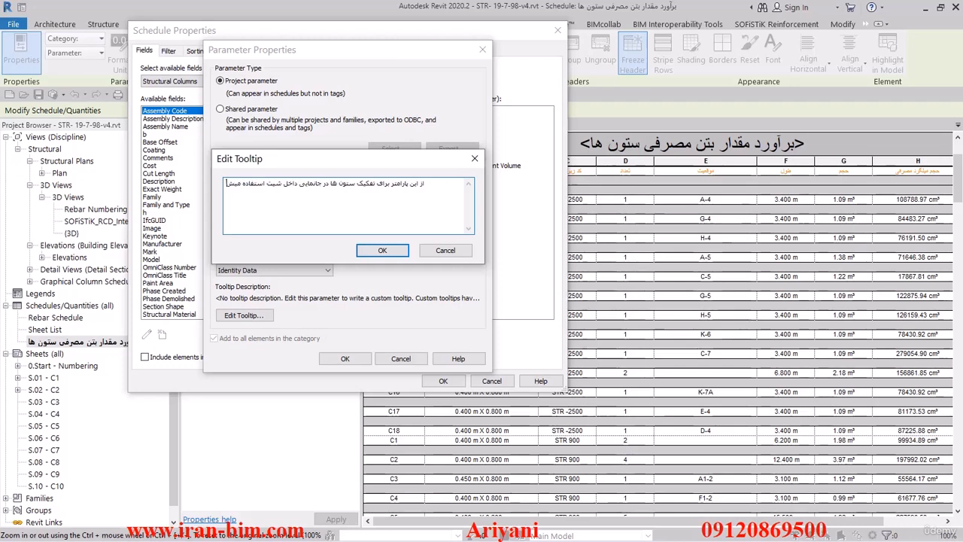
key("BackSpace")
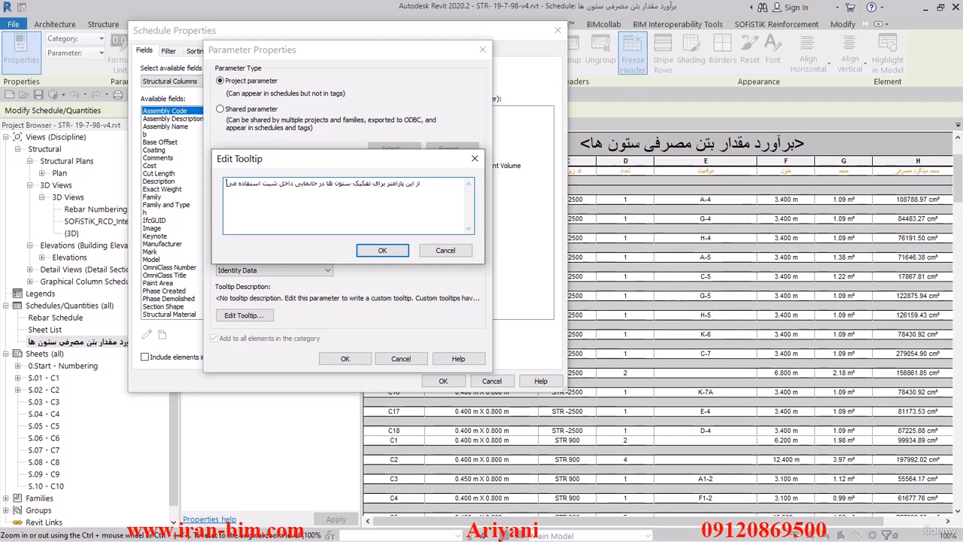
type("شود")
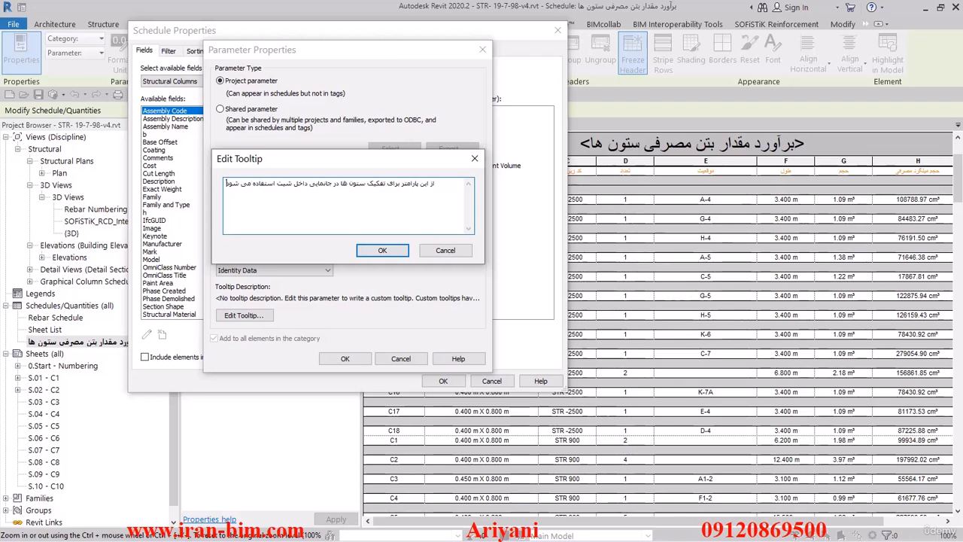
left_click(381, 250)
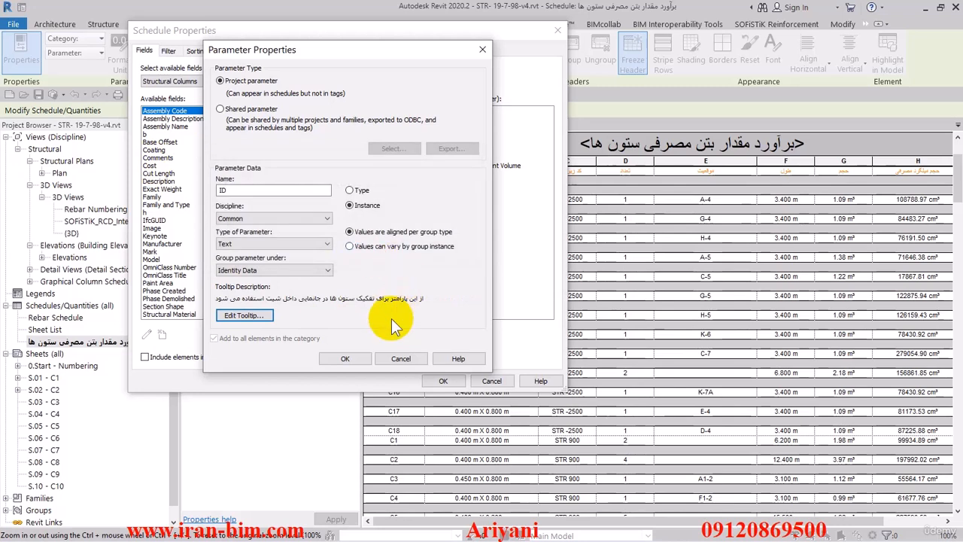
left_click(346, 356)
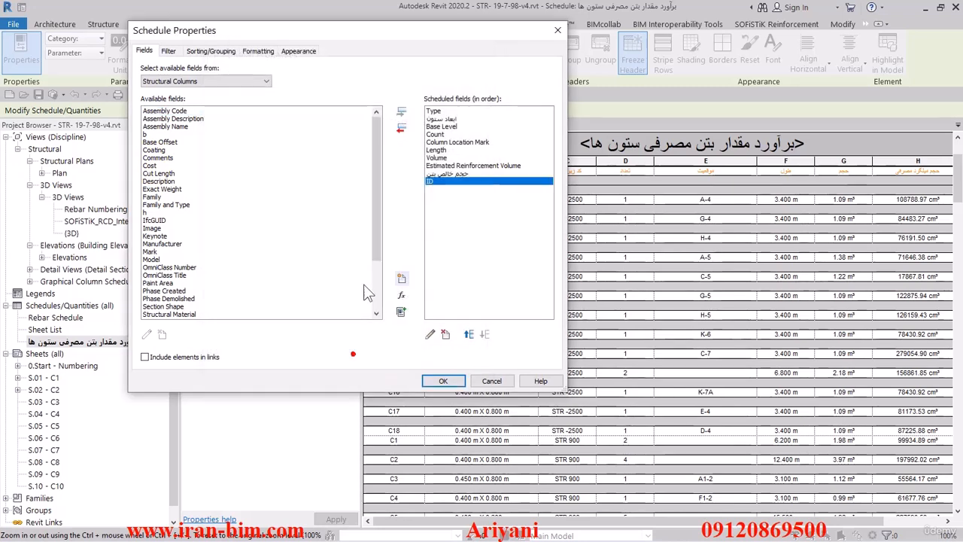
Move the ID field to the first position in the scheduled fields, ahead of Type, and apply the field order.
left_click(468, 334)
left_click(469, 334)
left_click(469, 334)
left_click(469, 334)
left_click(468, 334)
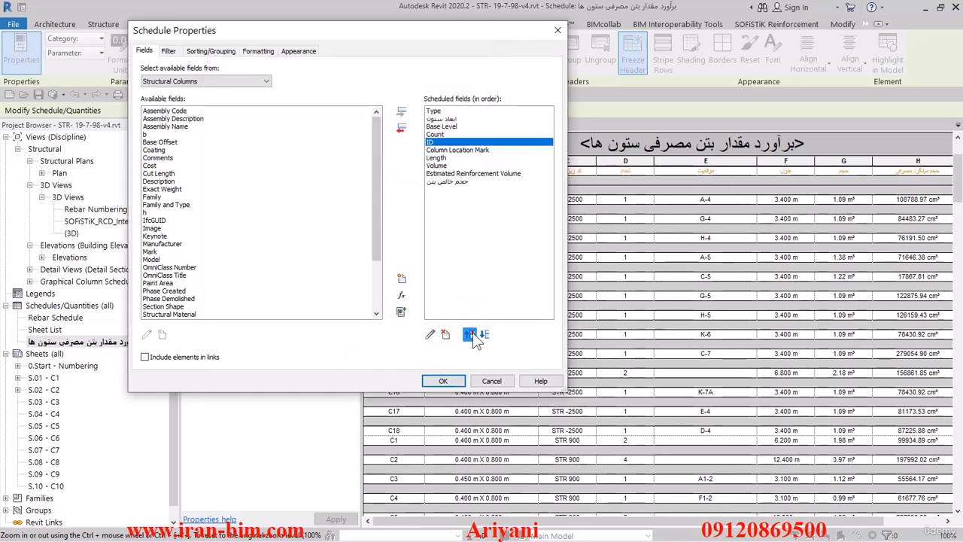
left_click(469, 334)
left_click(469, 334)
left_click(469, 334)
left_click(469, 334)
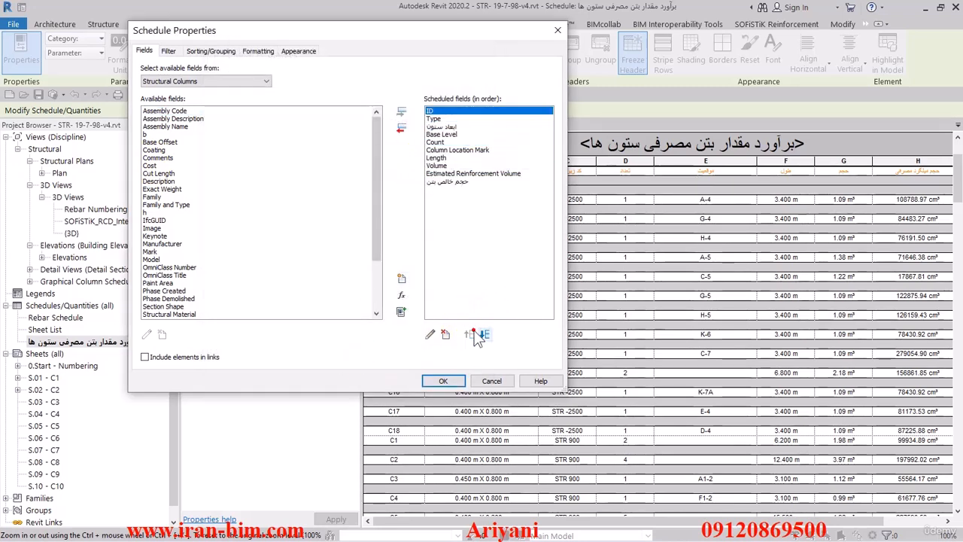
left_click(439, 379)
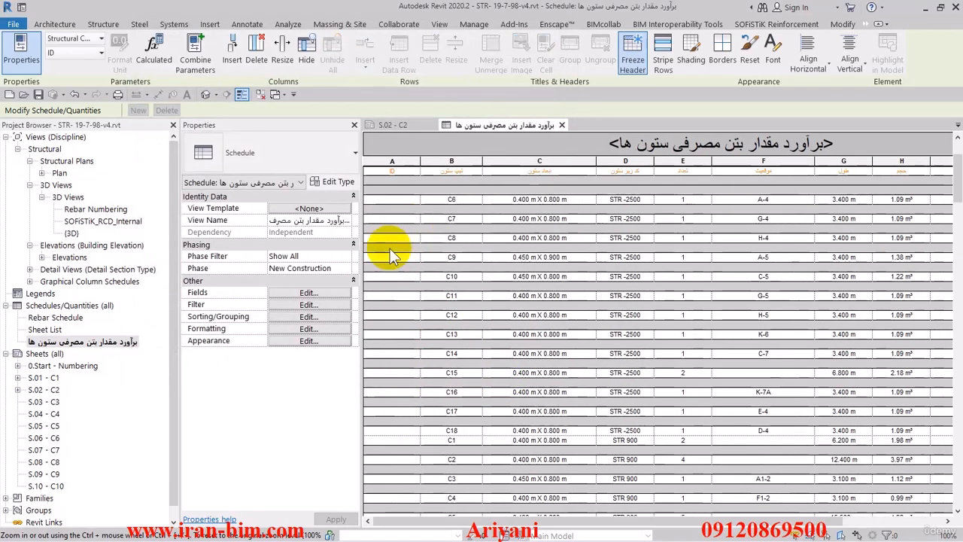
Look through the schedule's column rows and examine the cells of the new ID column.
scroll(391, 248, "down", 11)
mouse_move(957, 208)
left_mouse_down()
mouse_move(945, 346)
mouse_move(957, 211)
left_mouse_up()
scroll(667, 182, "up", 15)
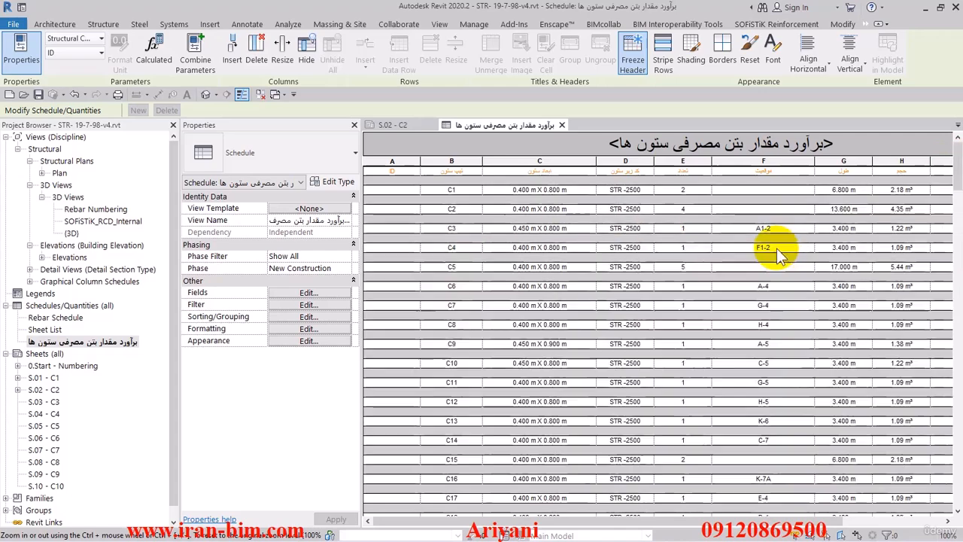
left_click(387, 190)
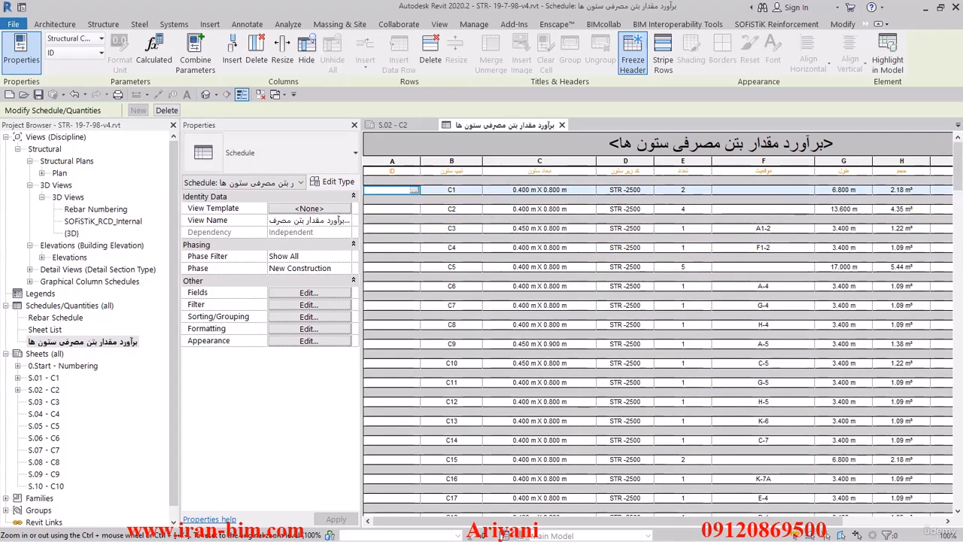
left_click_drag(956, 174, 952, 325)
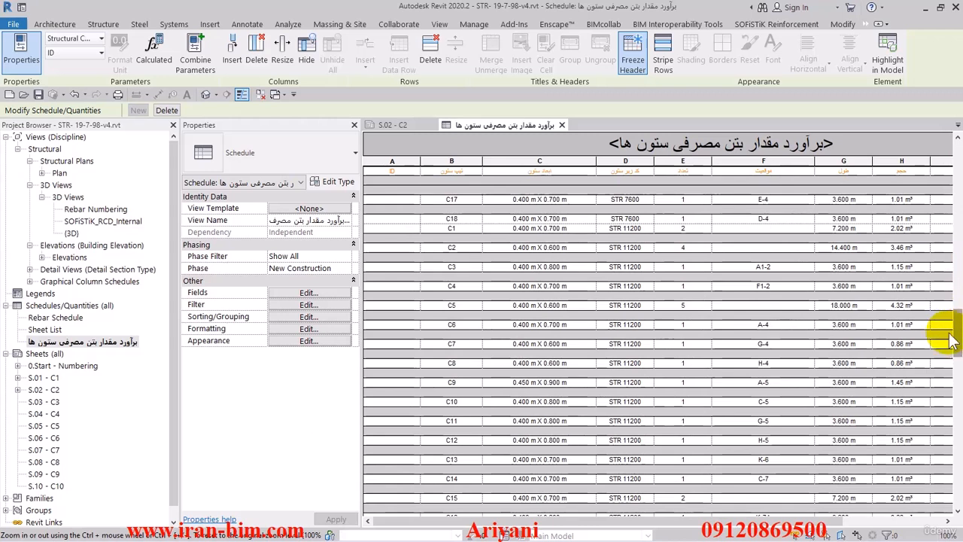
left_click(379, 382)
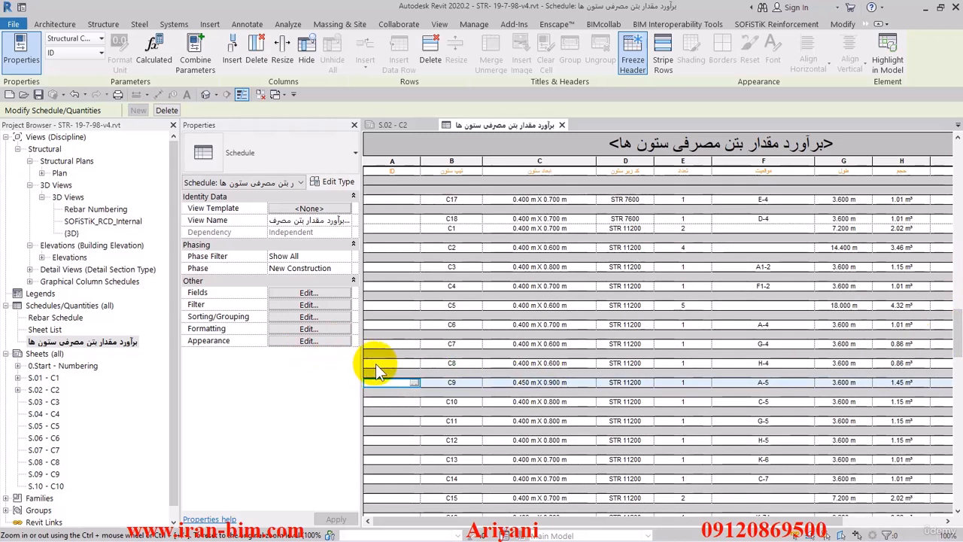
left_click(375, 364)
Remove the schedule's sorting by setting Sort by to (none), and enable Itemize every instance.
left_click(308, 316)
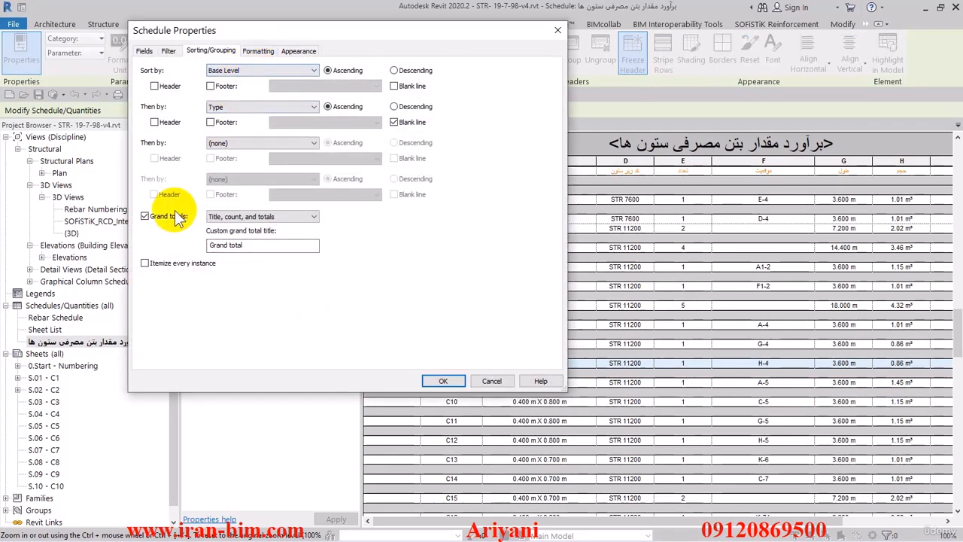
left_click(244, 67)
left_click(238, 78)
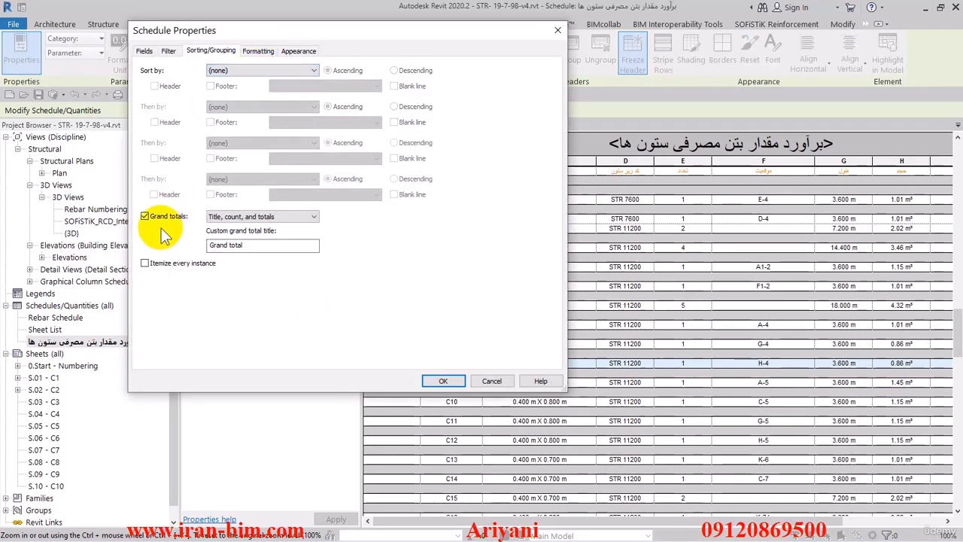
left_click(144, 263)
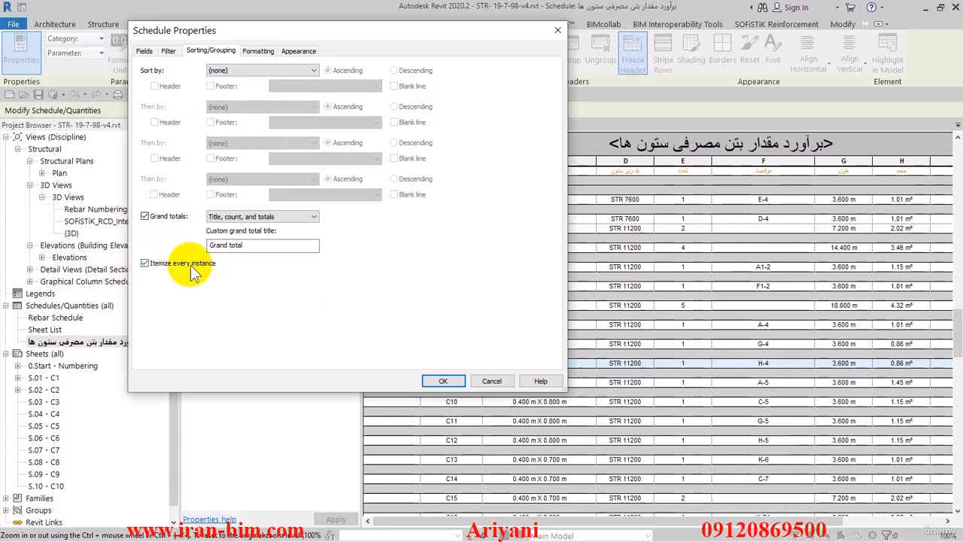
left_click(437, 381)
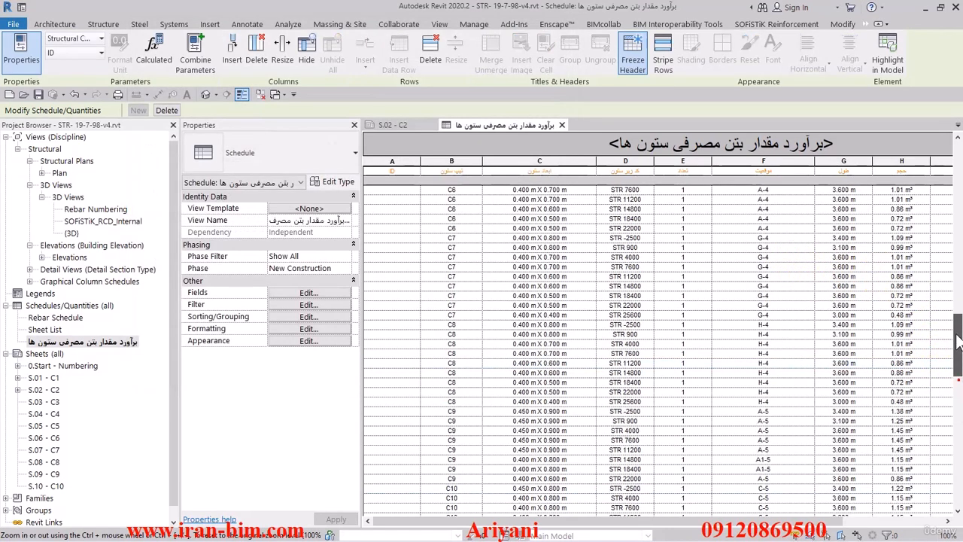
Remove the Type filter from the schedule by setting Filter by to (none).
left_click_drag(959, 340, 952, 161)
left_click(290, 316)
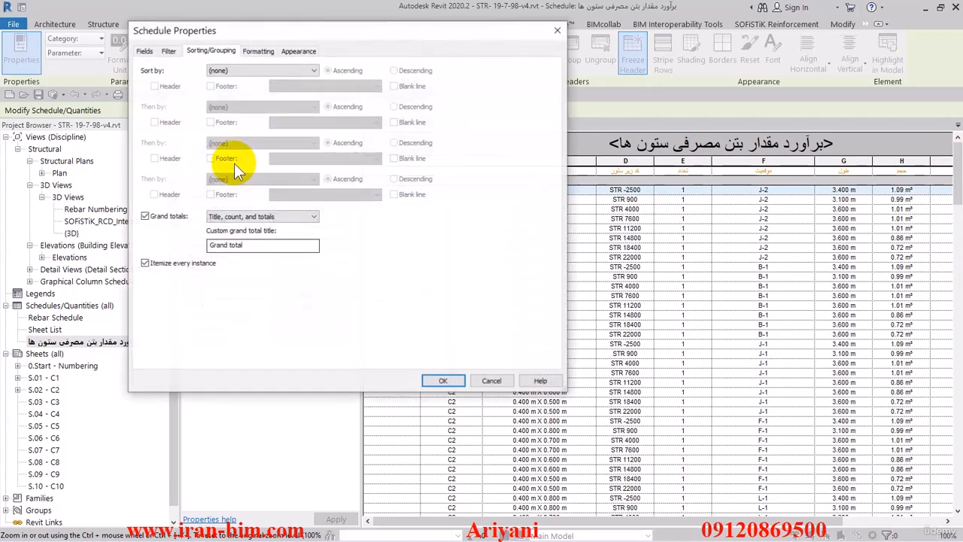
left_click(168, 52)
left_click(240, 70)
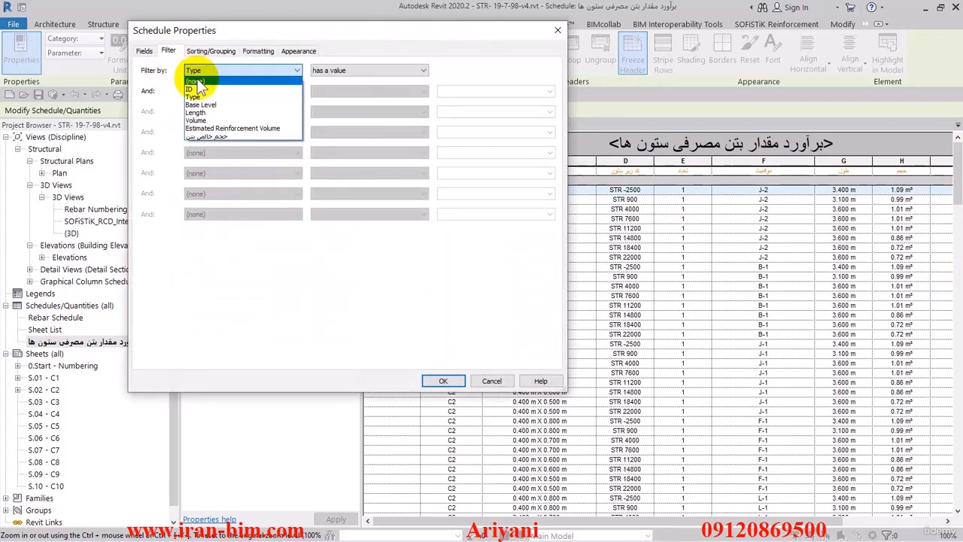
left_click(196, 78)
left_click(442, 380)
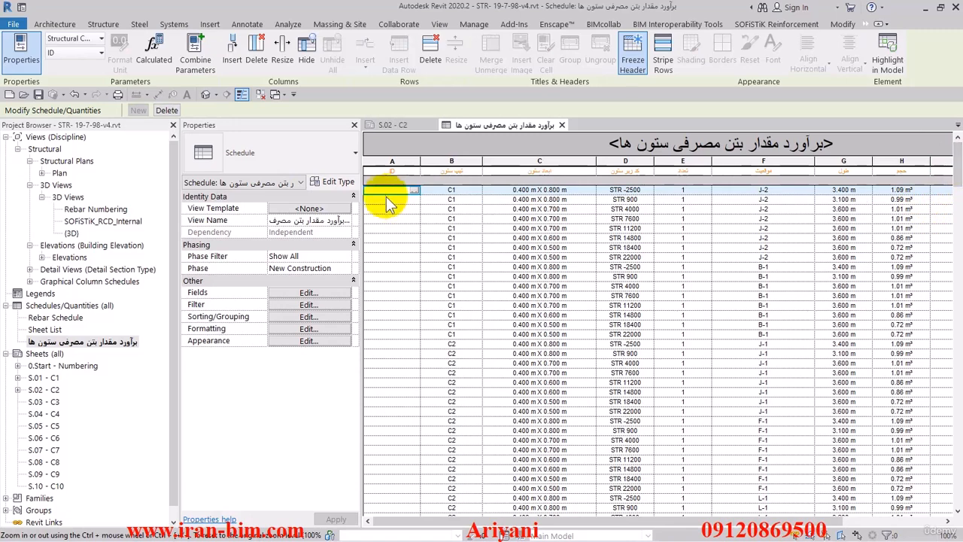
Select the ID cells from the first row through the C16 row at STR 11200, and set those columns' ID to A from the 3D view.
left_click_drag(956, 161, 958, 362)
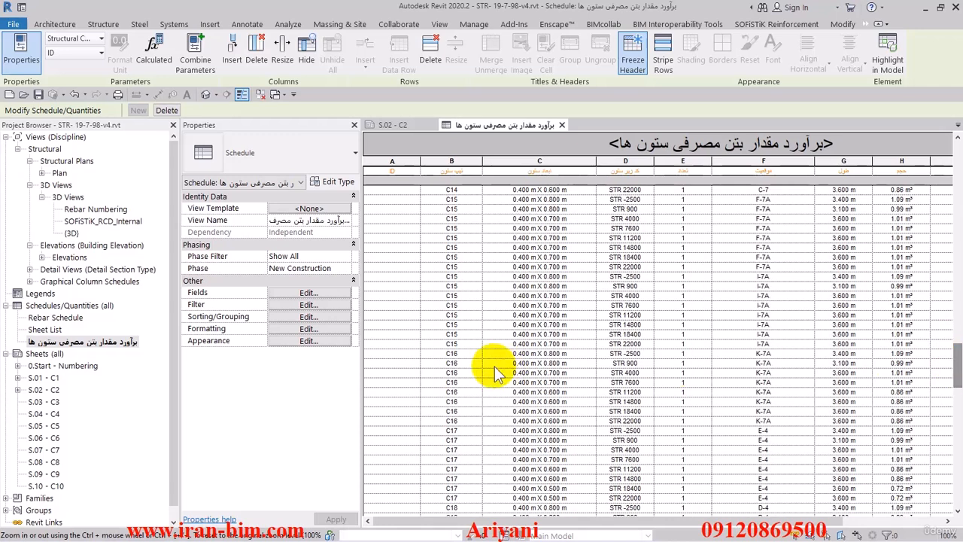
left_click(368, 391, "shift")
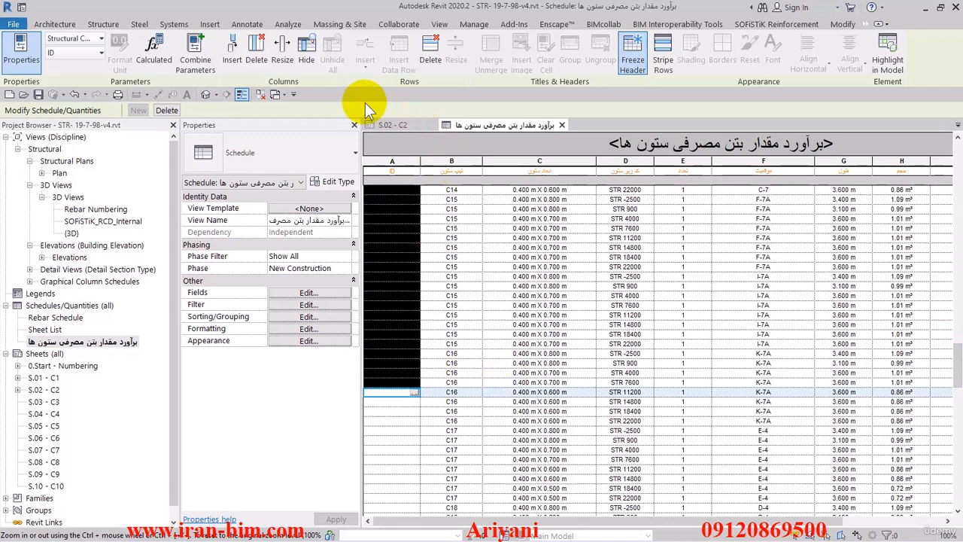
left_click(205, 96)
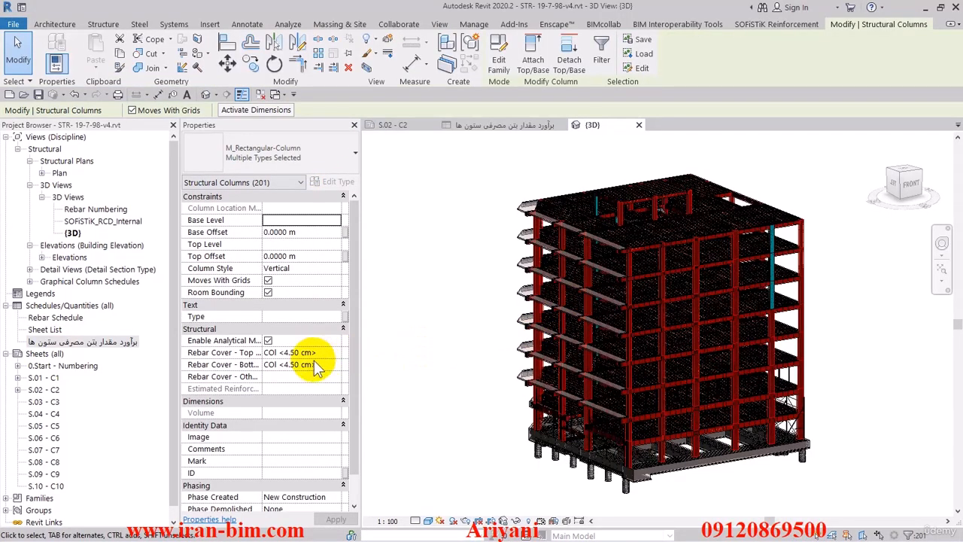
left_click(286, 471)
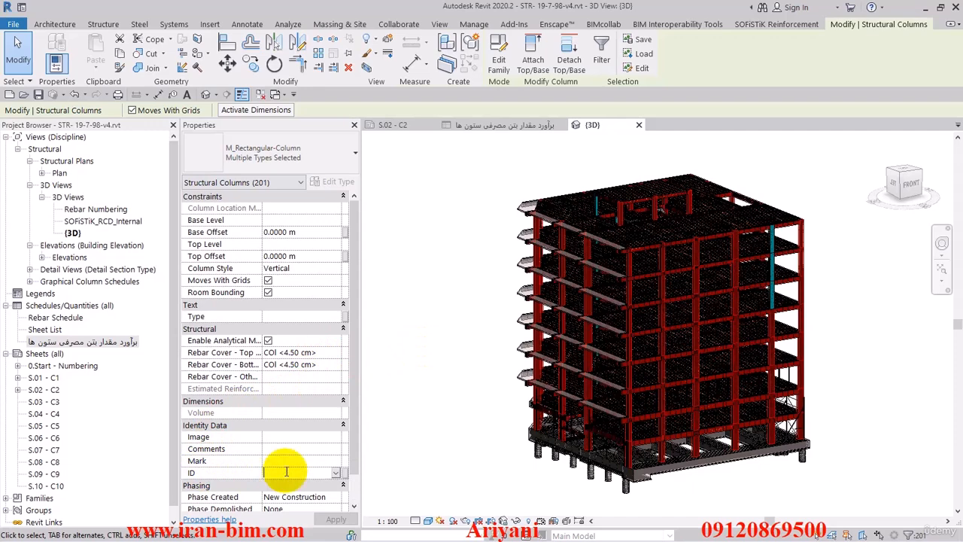
type("A")
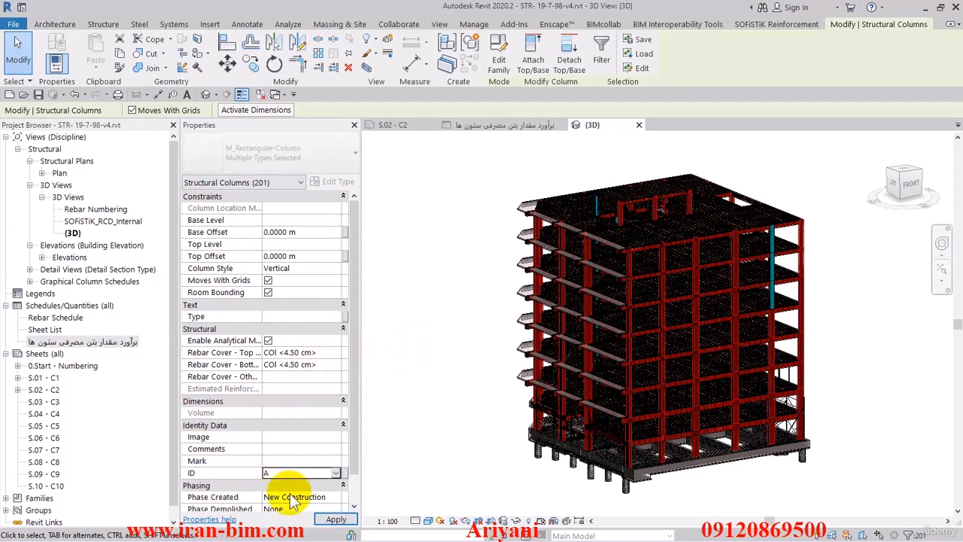
left_click(335, 519)
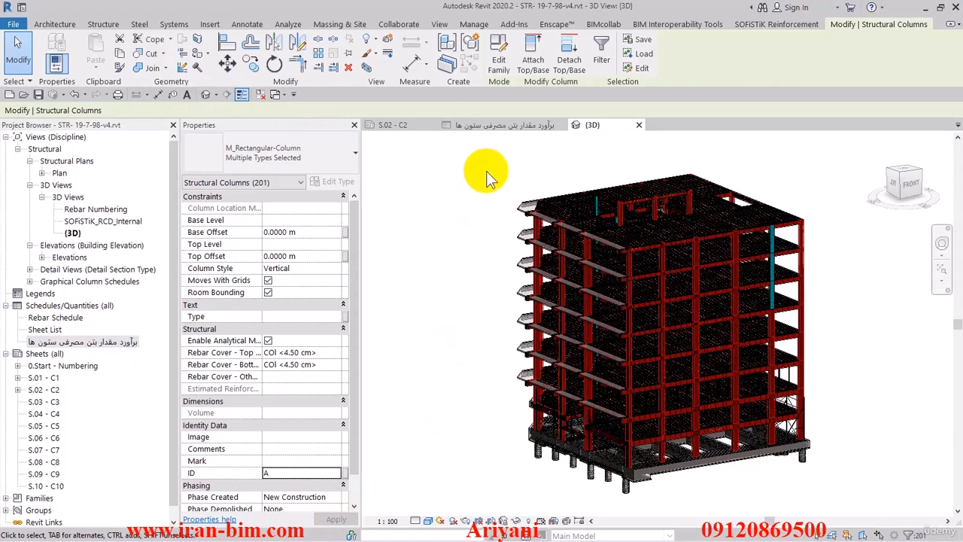
Select the schedule's ID cells from the C16 row at STR 14800 through the last row and set those columns' ID to B.
left_click(473, 126)
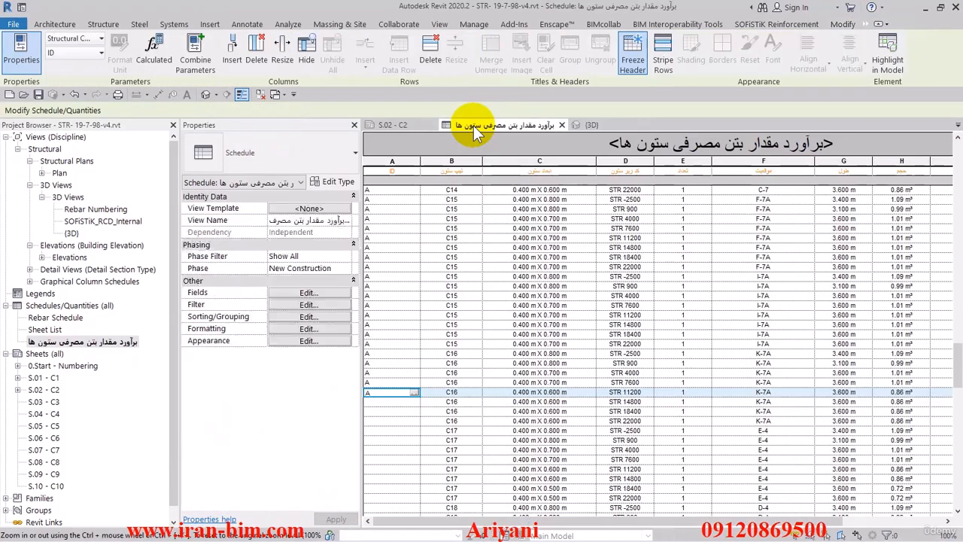
left_click(384, 401)
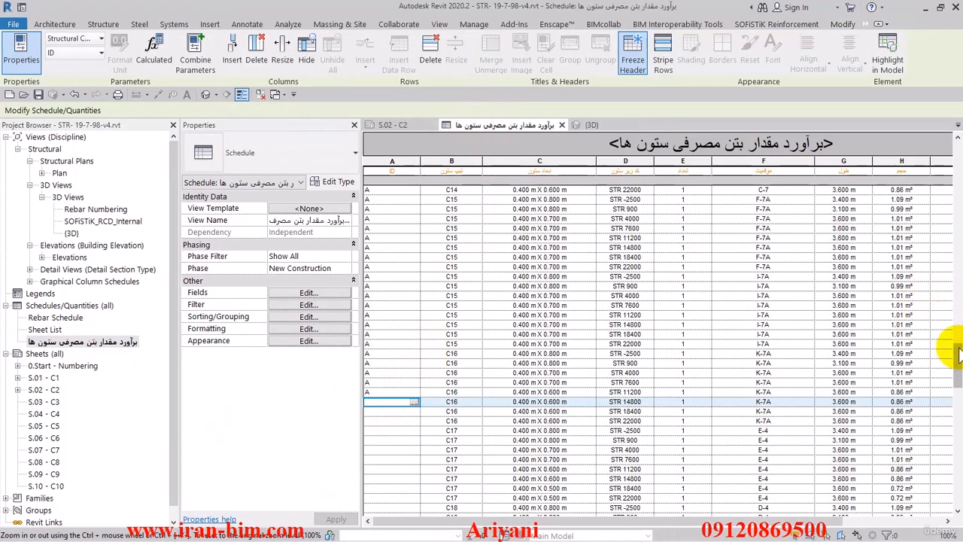
left_click_drag(955, 346, 955, 485)
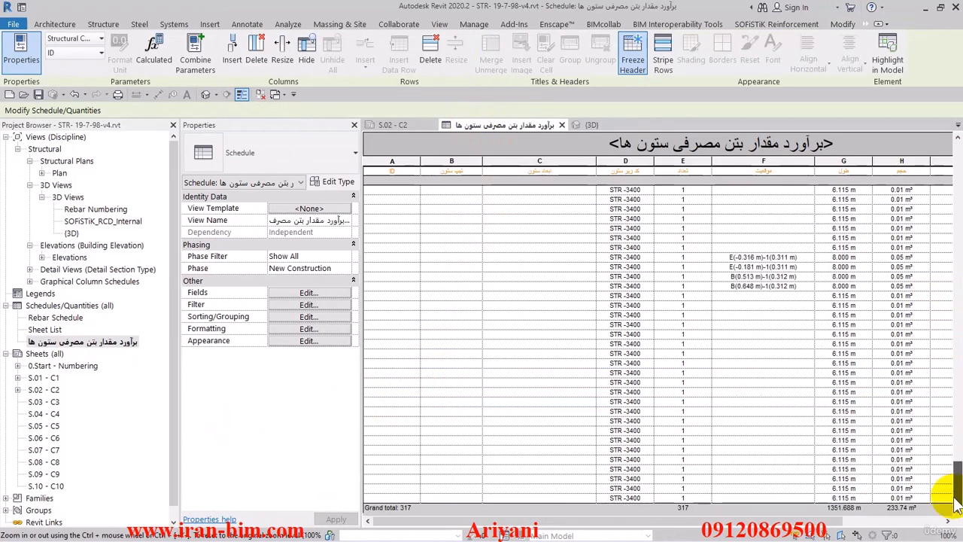
left_click(399, 496, "shift")
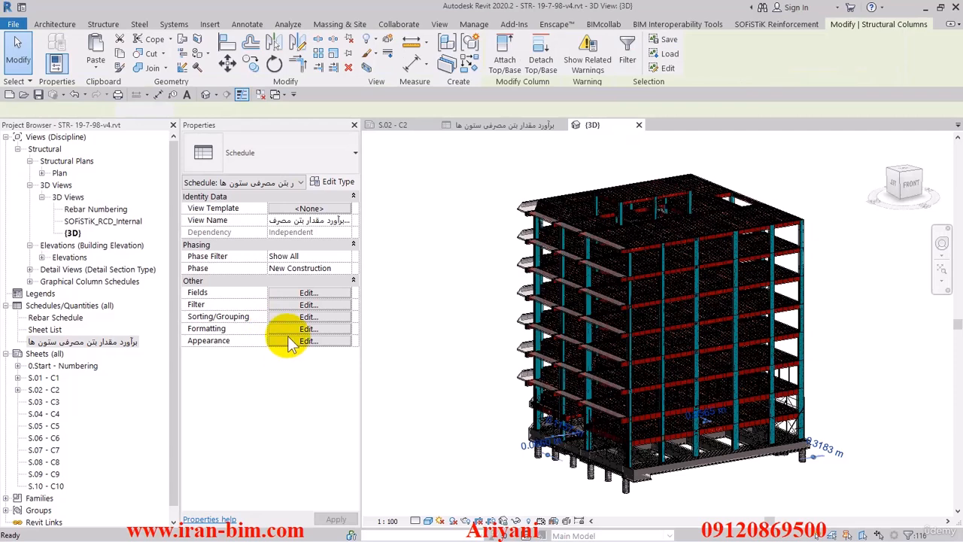
left_click(283, 399)
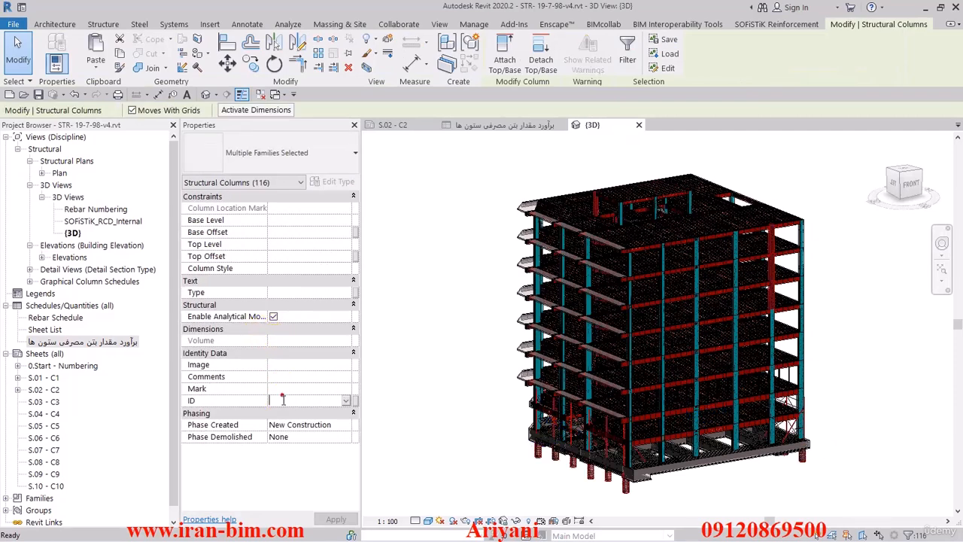
type("B")
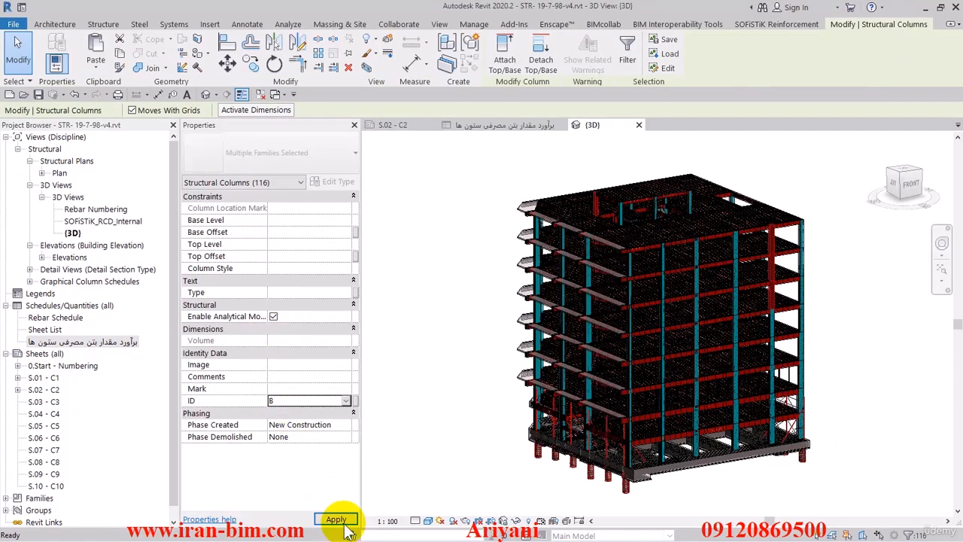
left_click(335, 519)
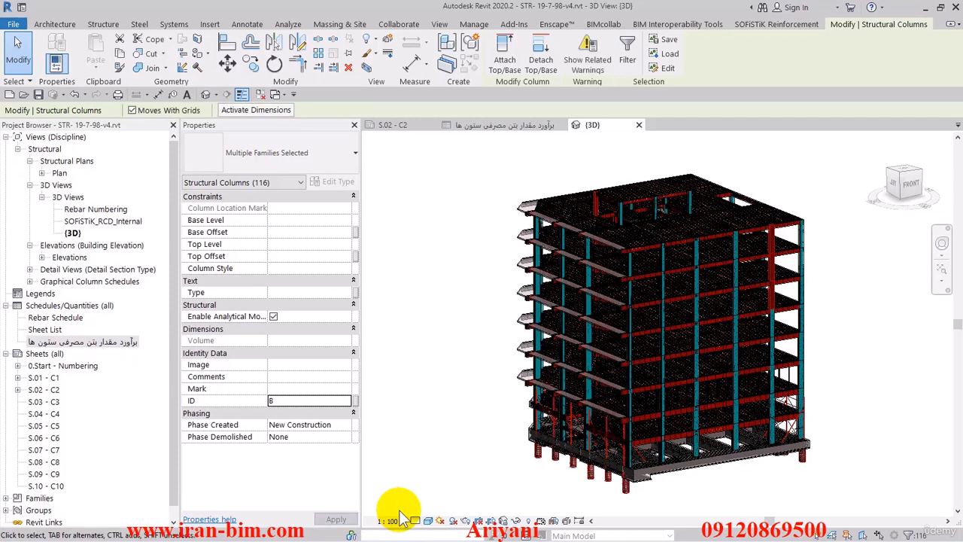
Select the lower half of the building in the front 3D view and set the ID of only its Structural Columns to A.
left_click(425, 456)
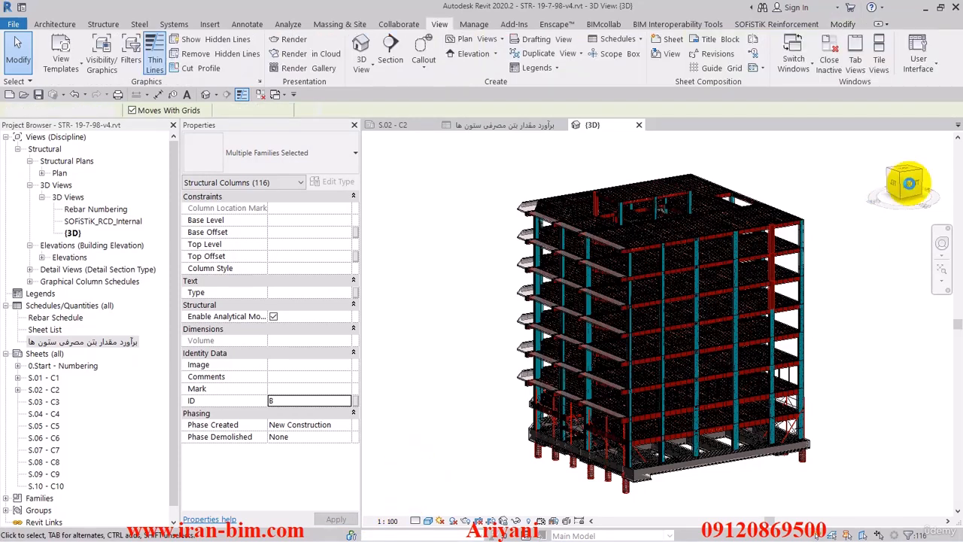
left_click(912, 183)
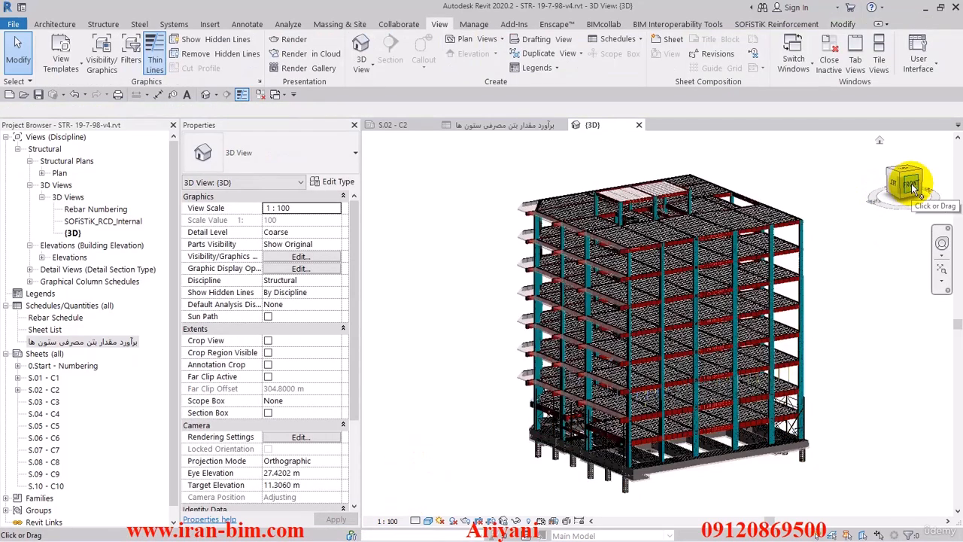
left_click(911, 184)
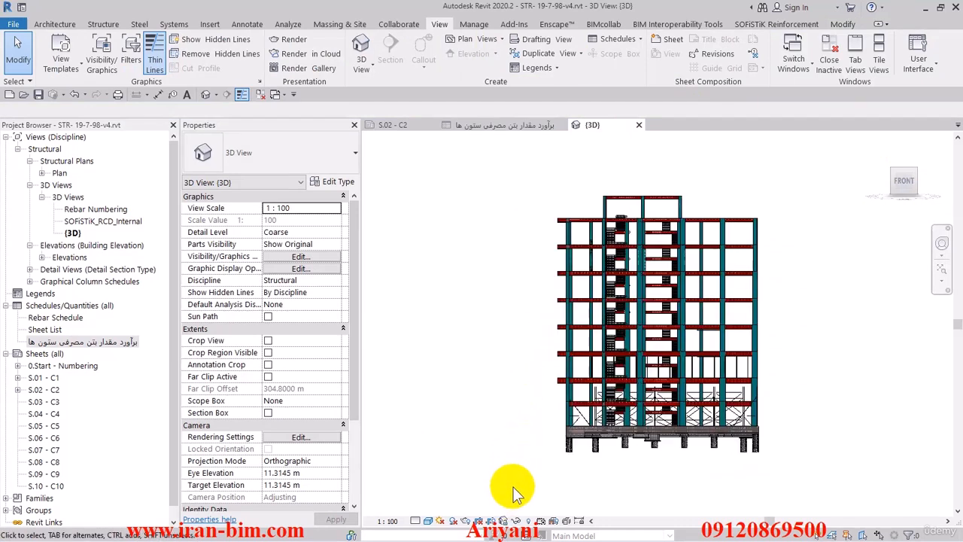
left_click_drag(551, 487, 774, 321)
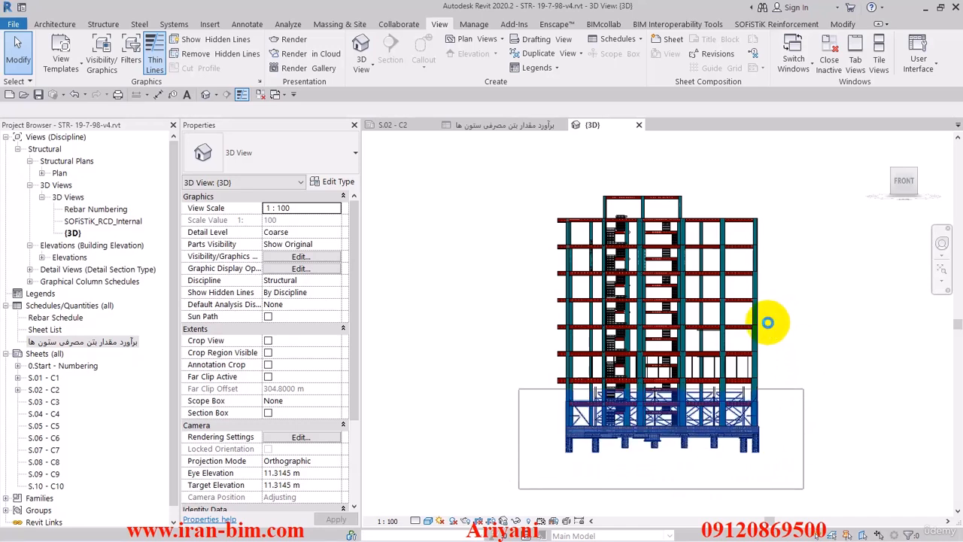
left_click_drag(767, 322, 606, 354)
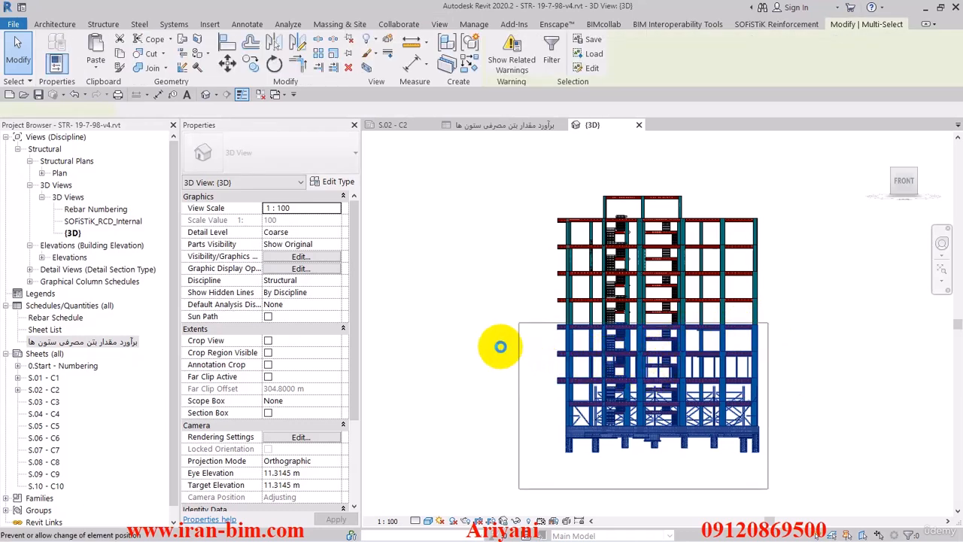
left_click_drag(501, 345, 501, 347)
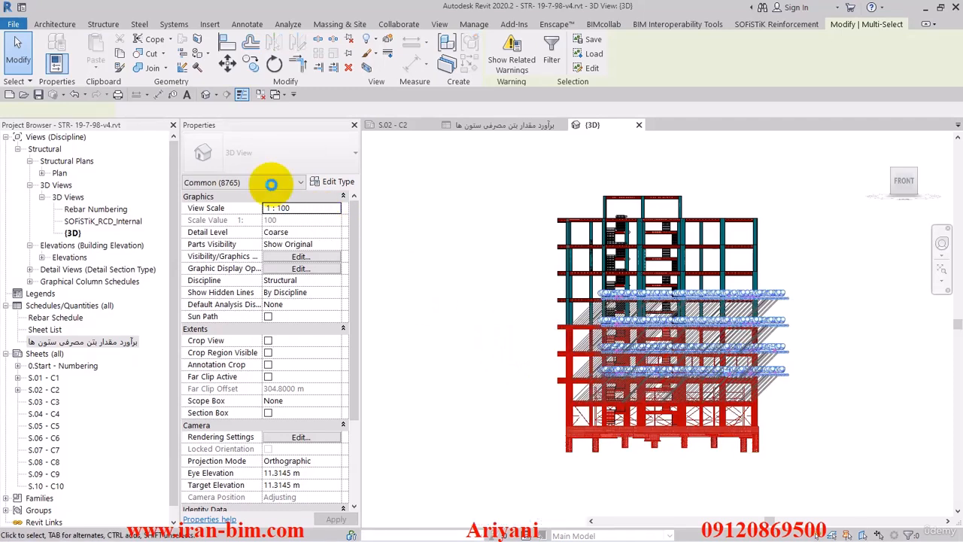
left_click(271, 184)
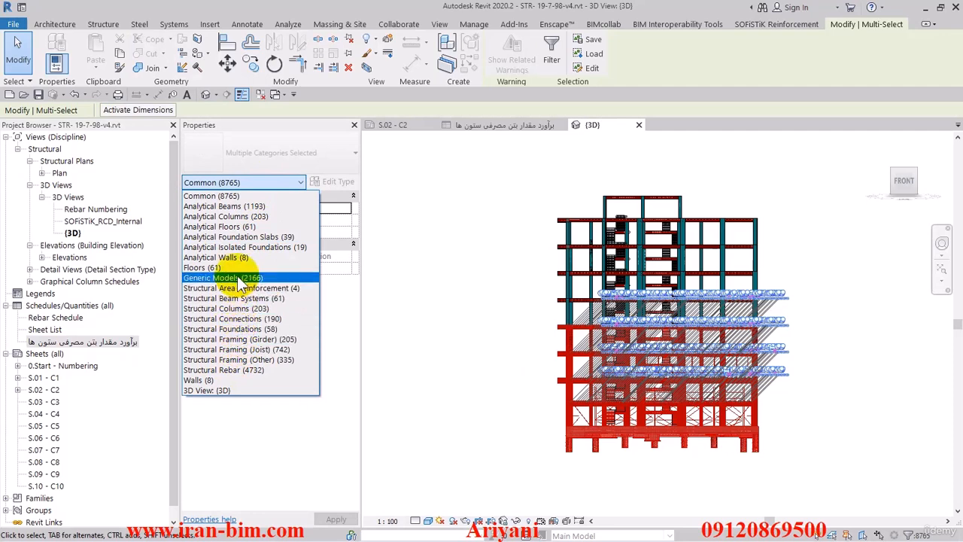
left_click(242, 217)
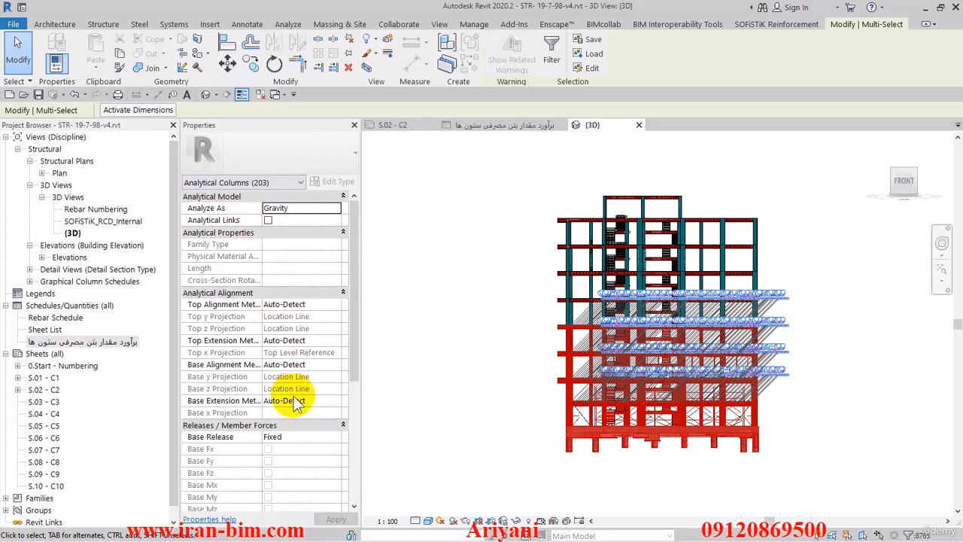
left_click(275, 183)
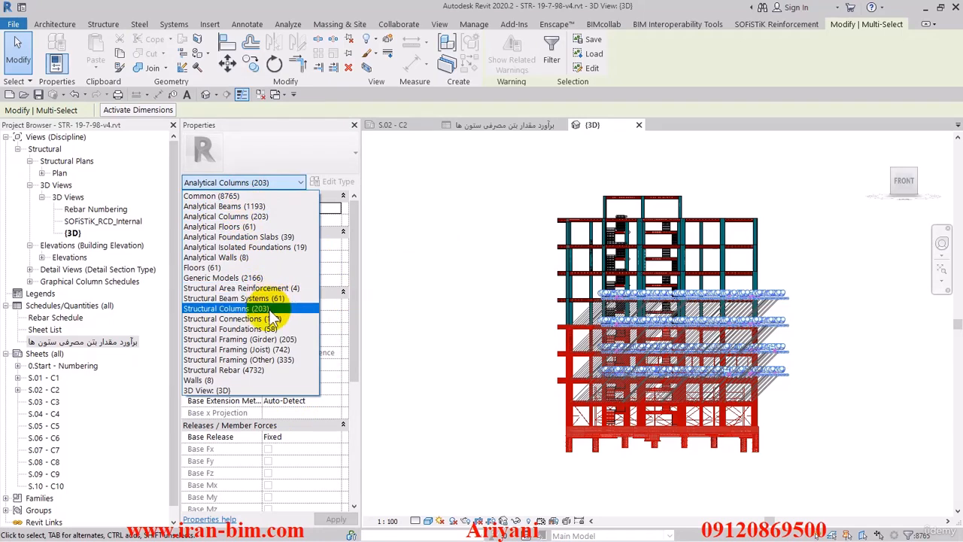
left_click(229, 308)
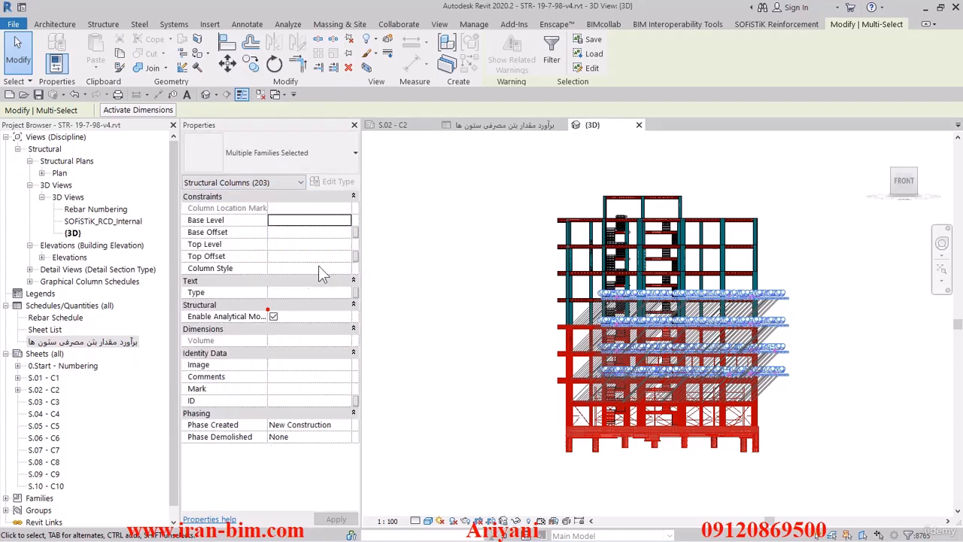
left_click(292, 402)
type("A")
key("Return")
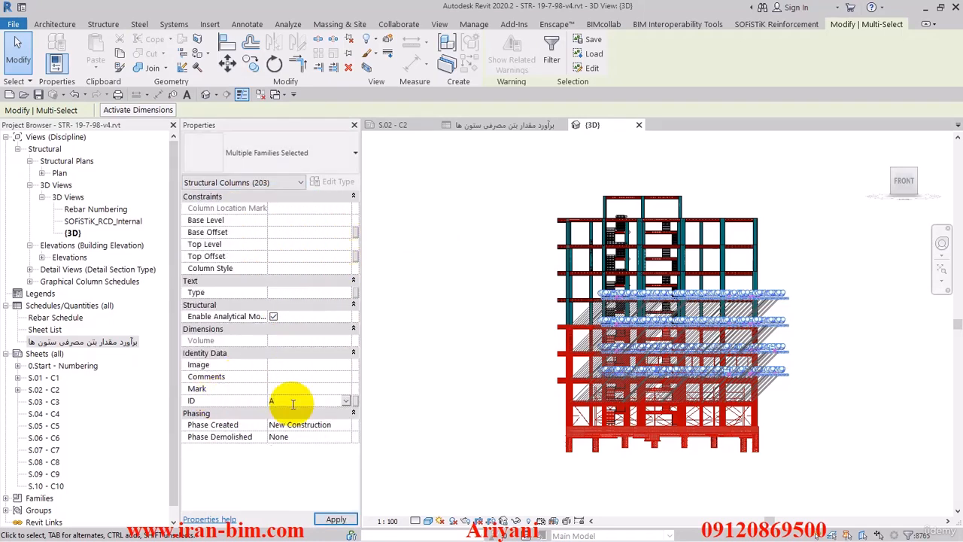
left_click(331, 519)
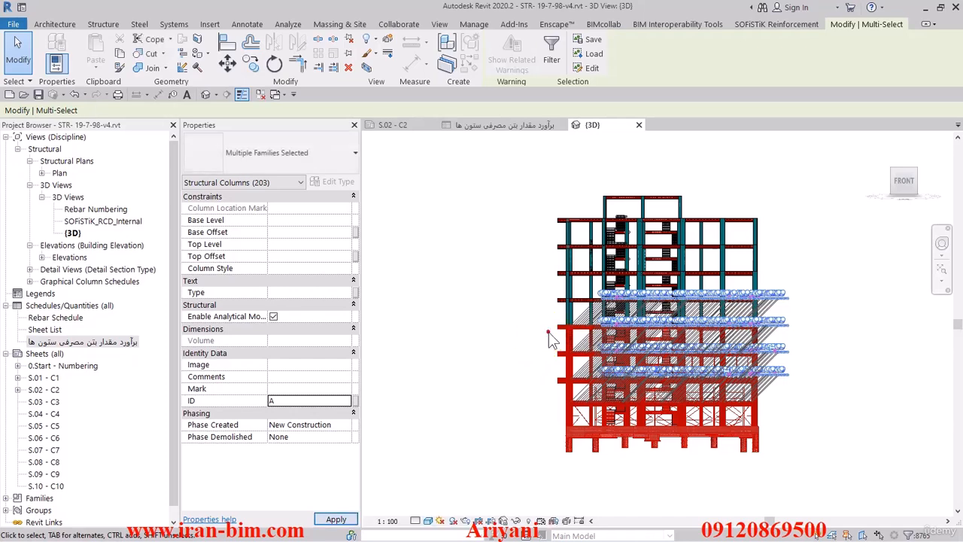
Select the upper half of the building in the front view and set the ID of only its Structural Columns to B.
left_click(549, 331)
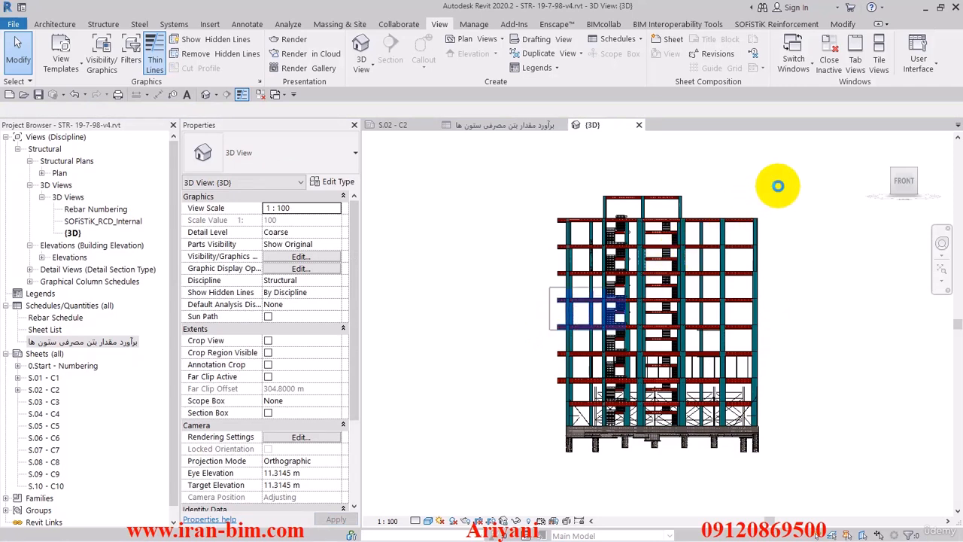
mouse_move(778, 185)
left_mouse_down()
mouse_move(780, 193)
mouse_move(778, 186)
left_mouse_up()
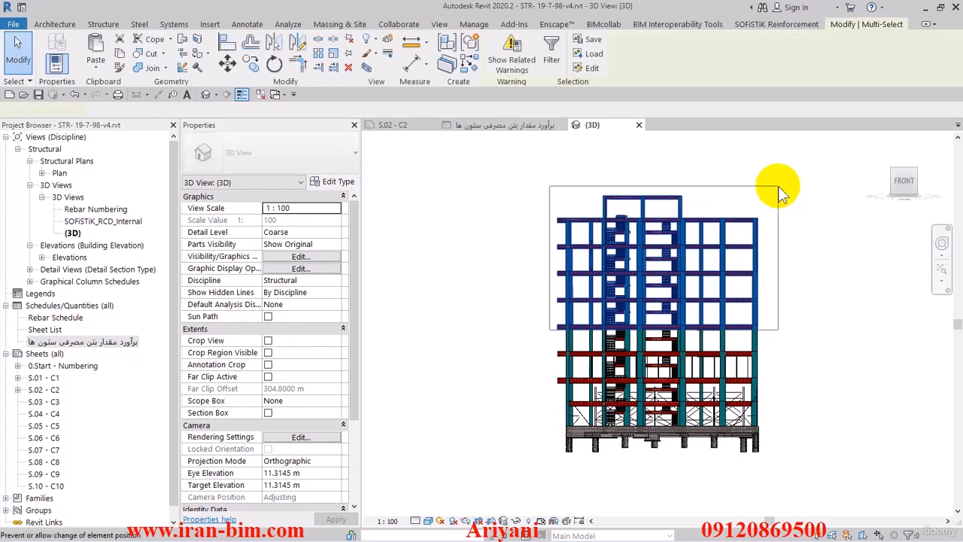
left_click(268, 178)
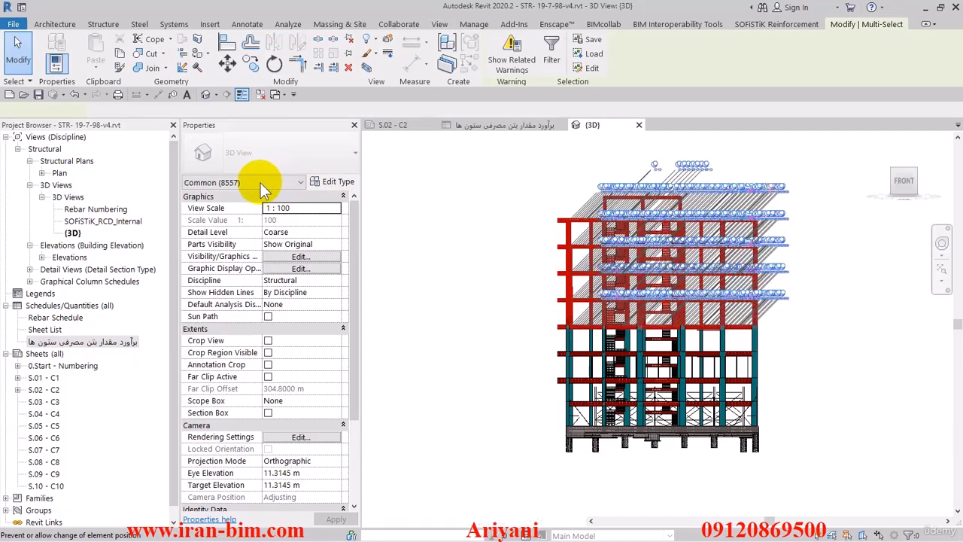
left_click(260, 182)
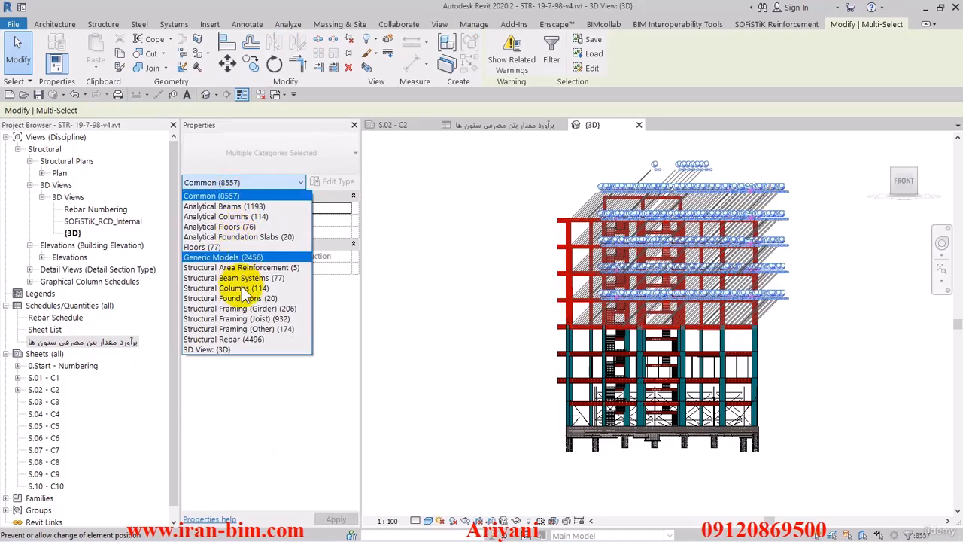
left_click(243, 288)
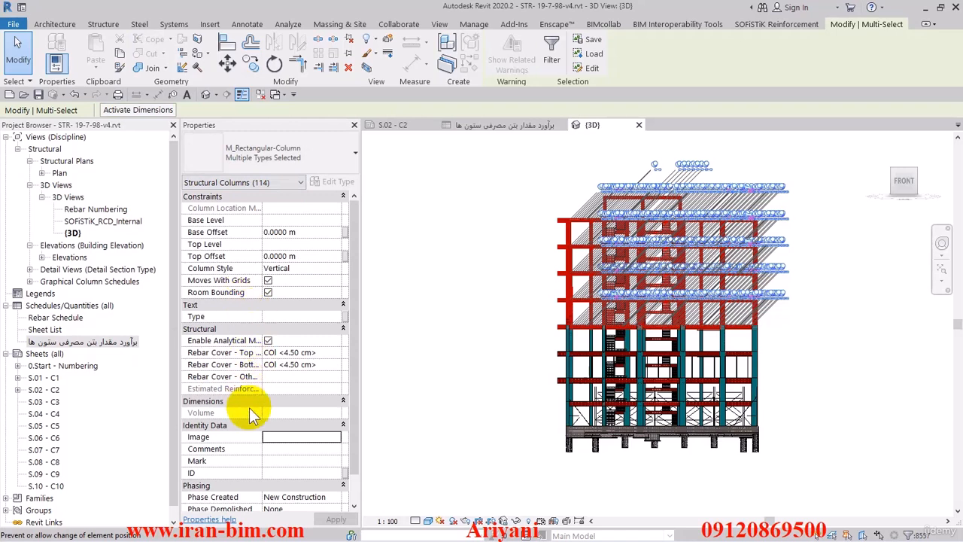
left_click(265, 472)
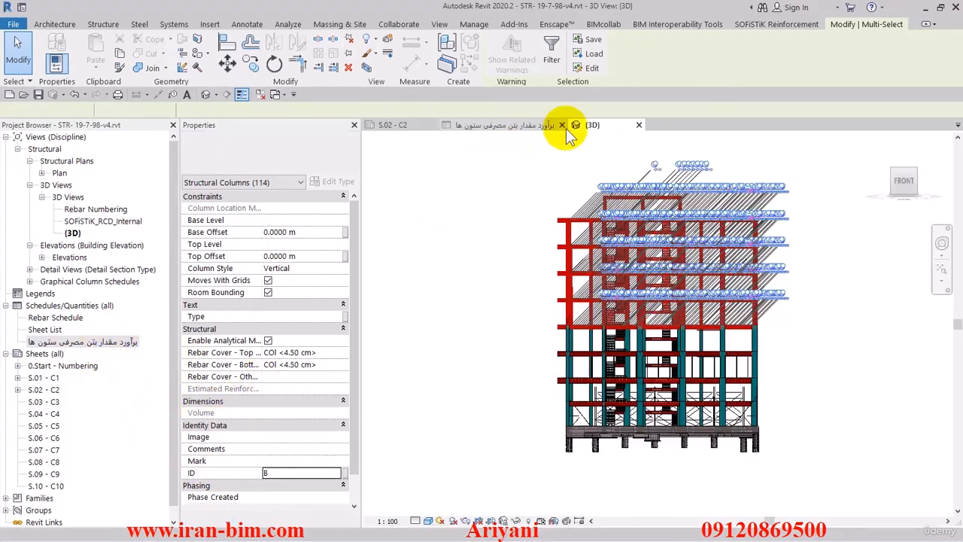
Filter the column concrete schedule by Type with the condition "has a value".
left_click(481, 126)
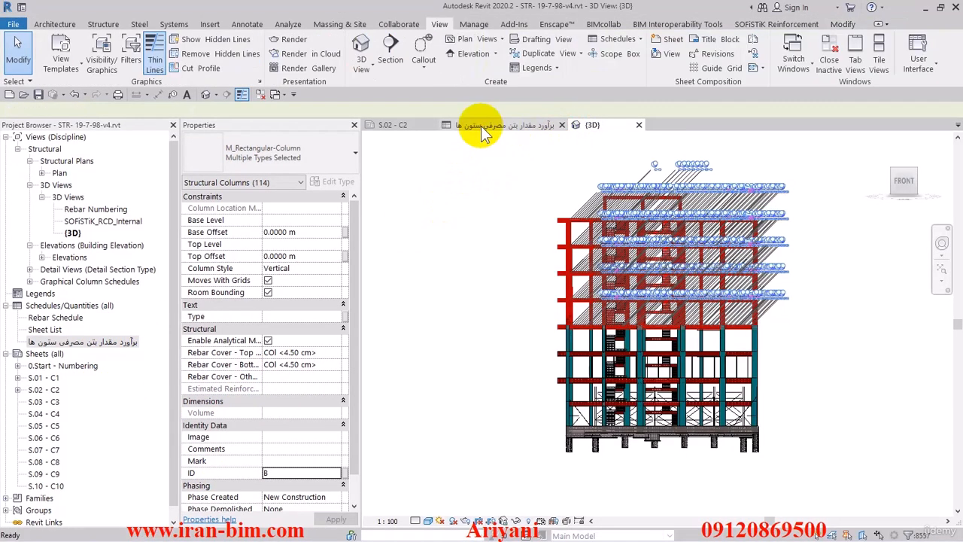
left_click(302, 308)
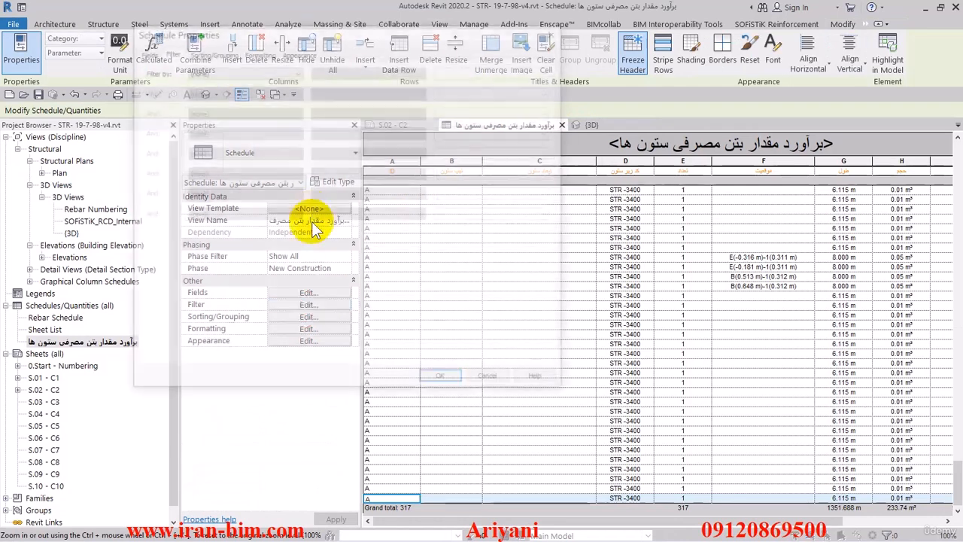
left_click(204, 70)
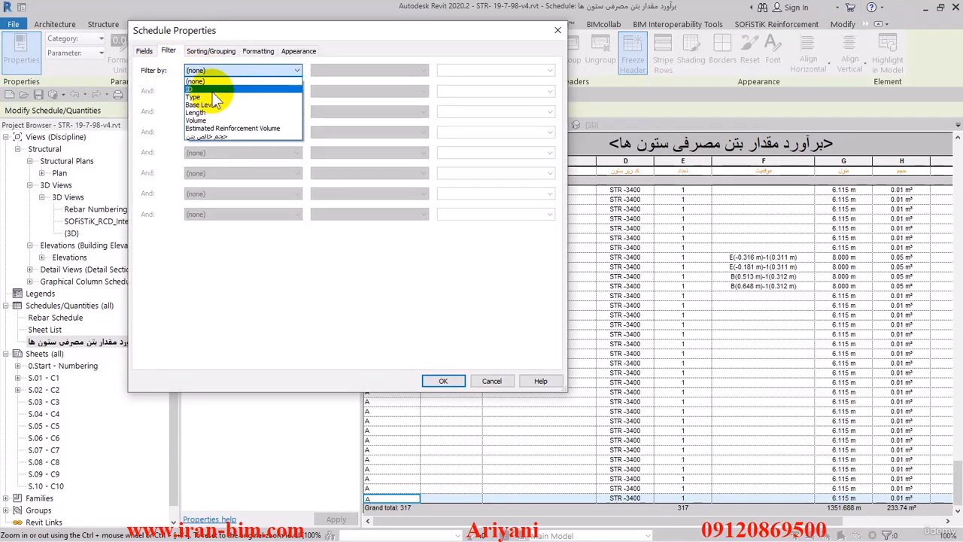
left_click(202, 97)
left_click(414, 68)
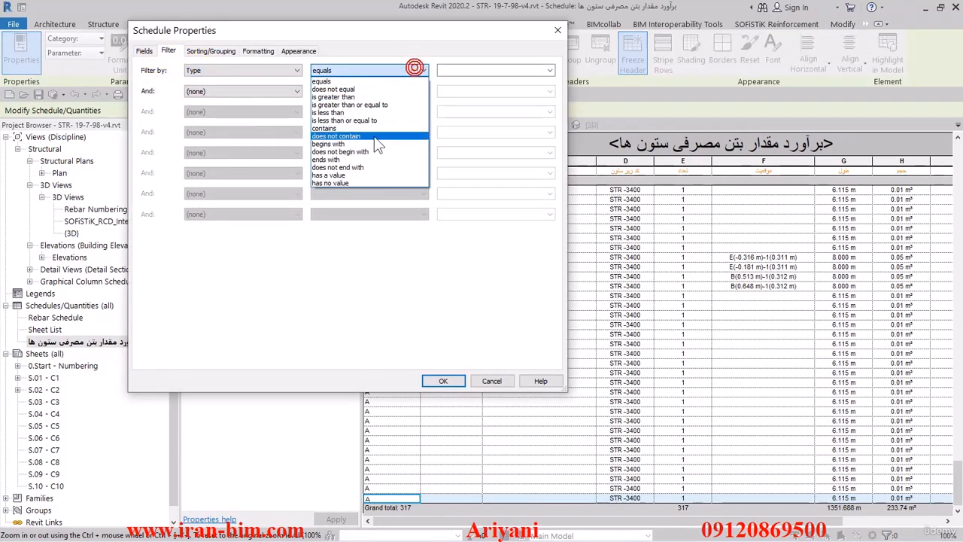
left_click(360, 175)
Sort the schedule by Base Level and then by Type, turn off Itemize every instance, and apply the schedule properties.
left_click(213, 51)
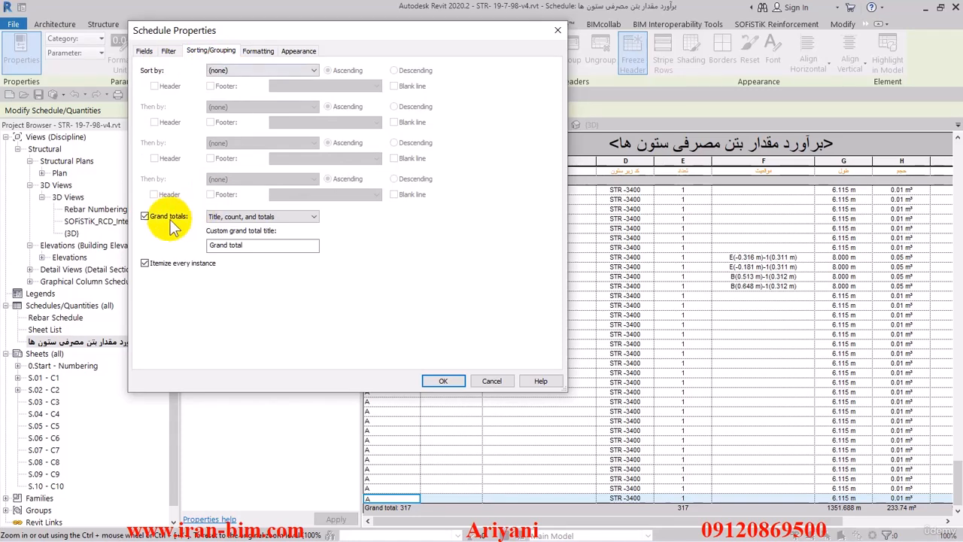
left_click(245, 69)
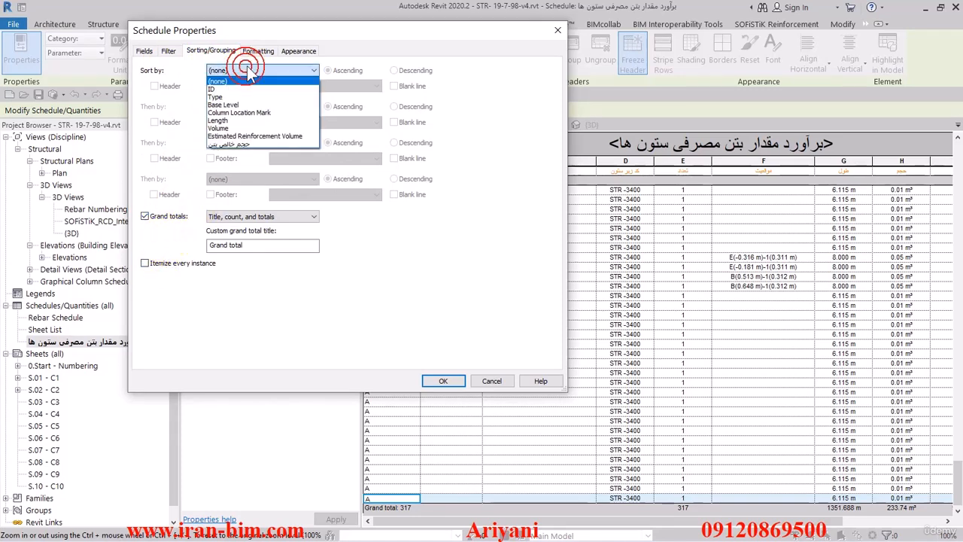
left_click(233, 105)
left_click(275, 103)
left_click(243, 134)
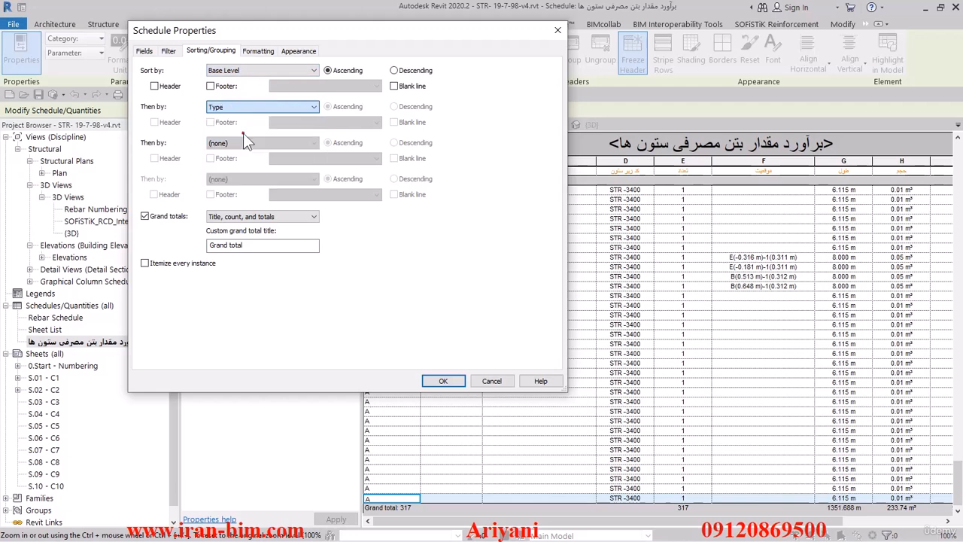
left_click(443, 381)
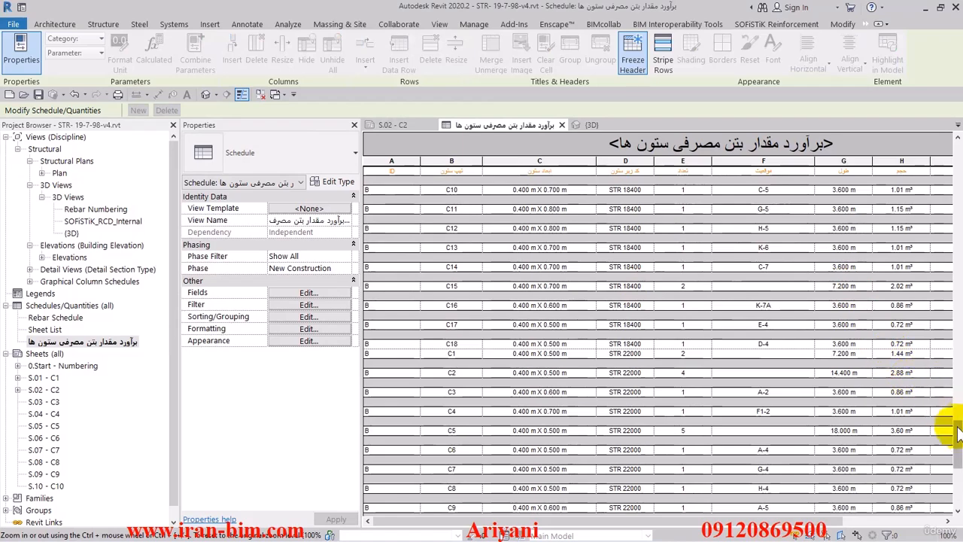
Rename the column concrete schedule as "برآورد مقدار بتن مصرفی ستون ها - A".
left_click_drag(955, 422, 943, 162)
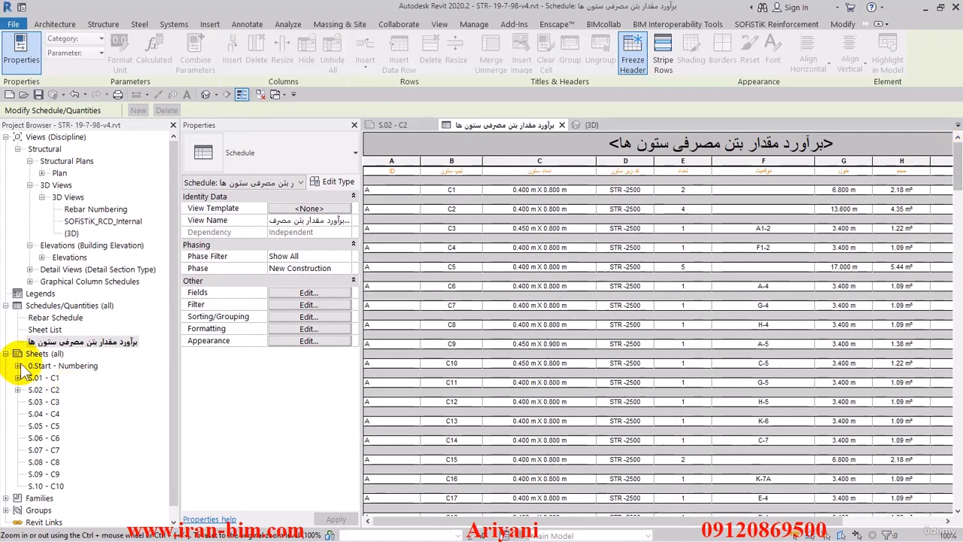
left_click(47, 341)
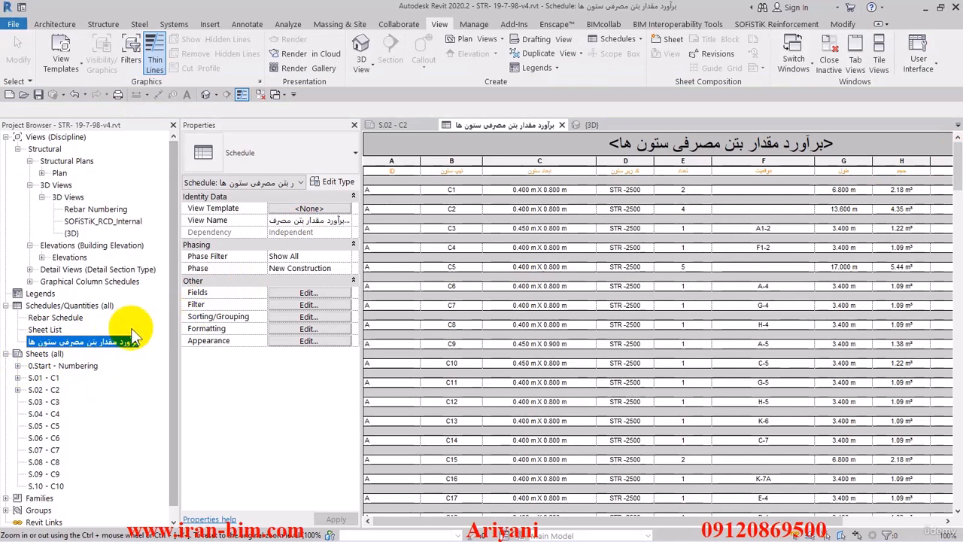
right_click(109, 341)
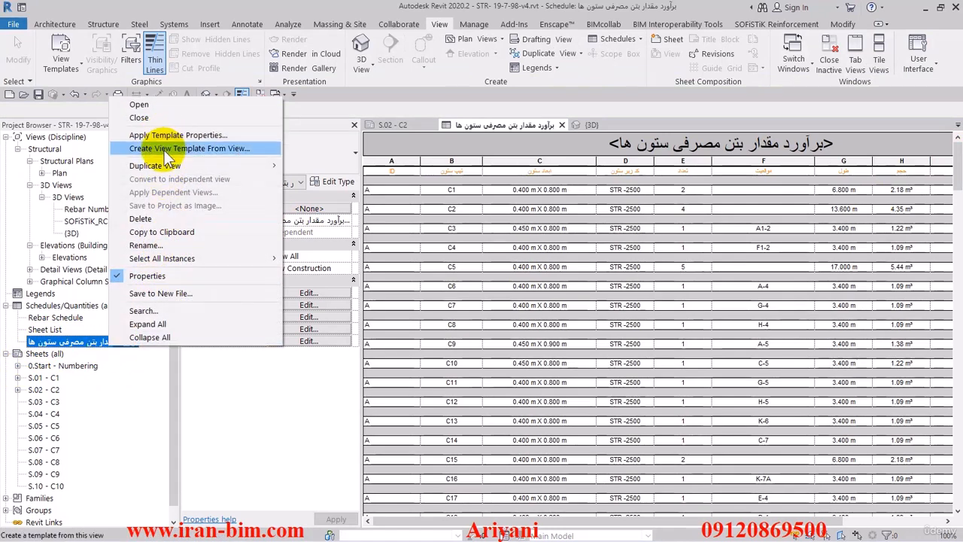
left_click(145, 246)
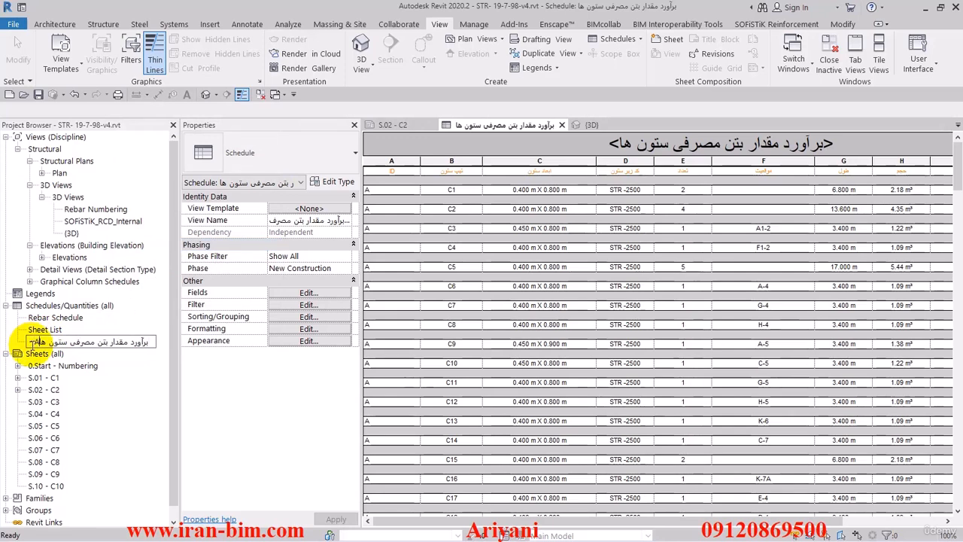
key("Return")
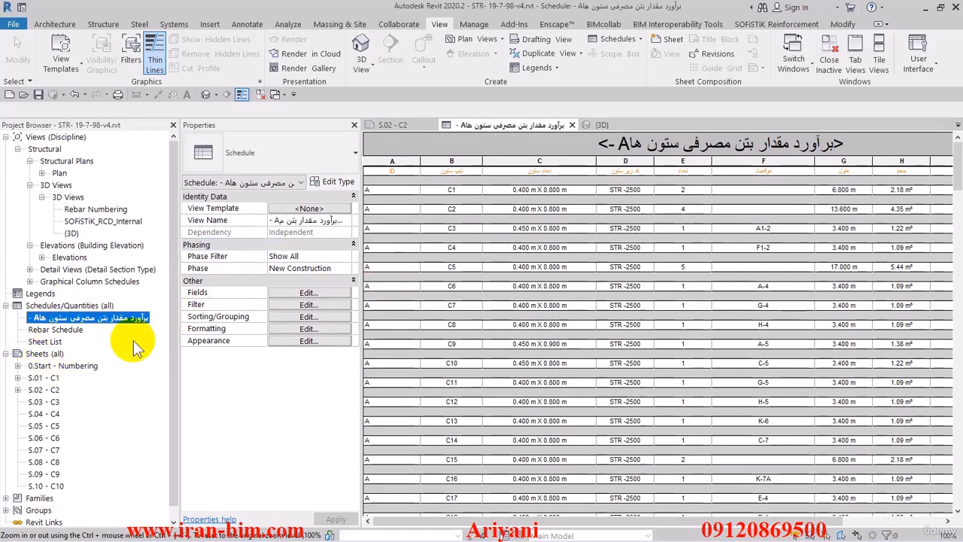
left_click(56, 313)
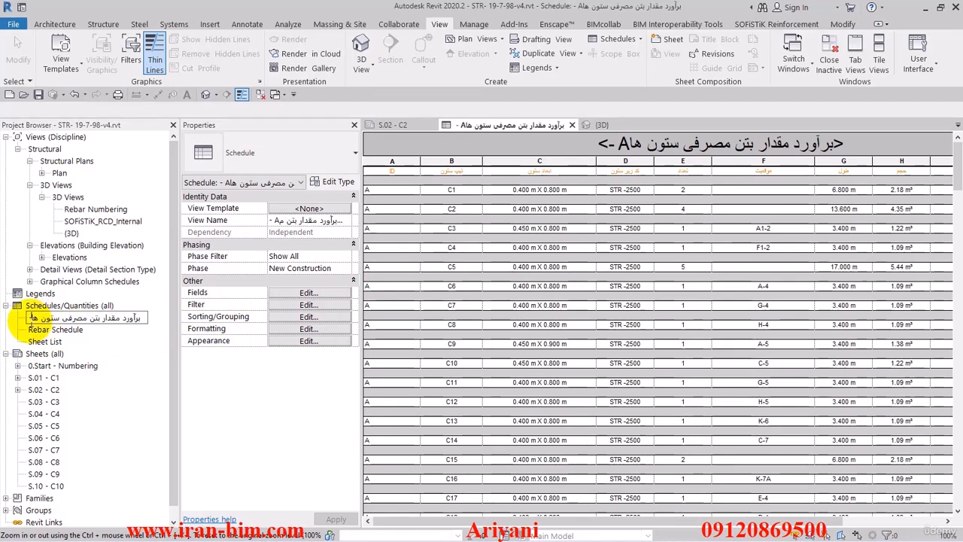
type("- A")
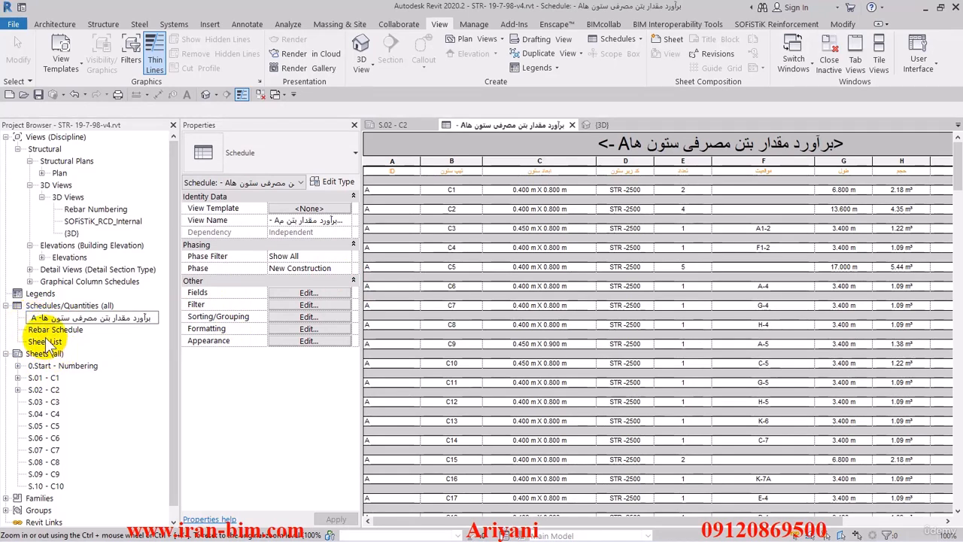
left_click(46, 330)
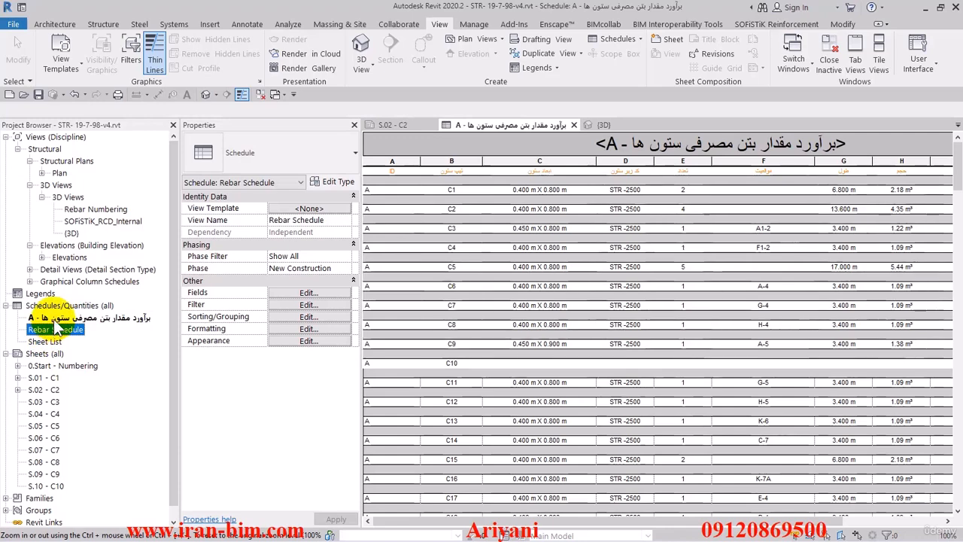
Add a second filter to schedule A so that ID equals A, and apply the schedule properties.
right_click(55, 317)
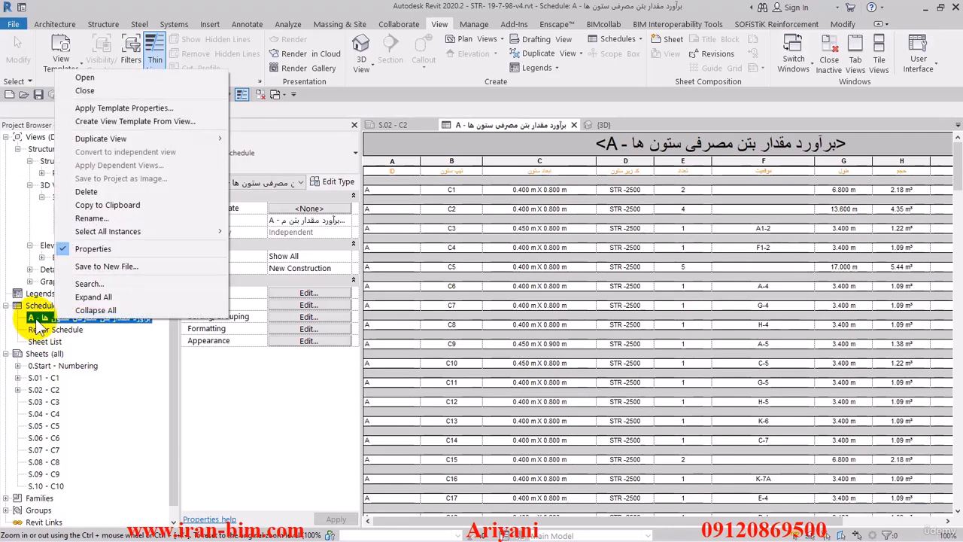
left_click(270, 390)
left_click(67, 317)
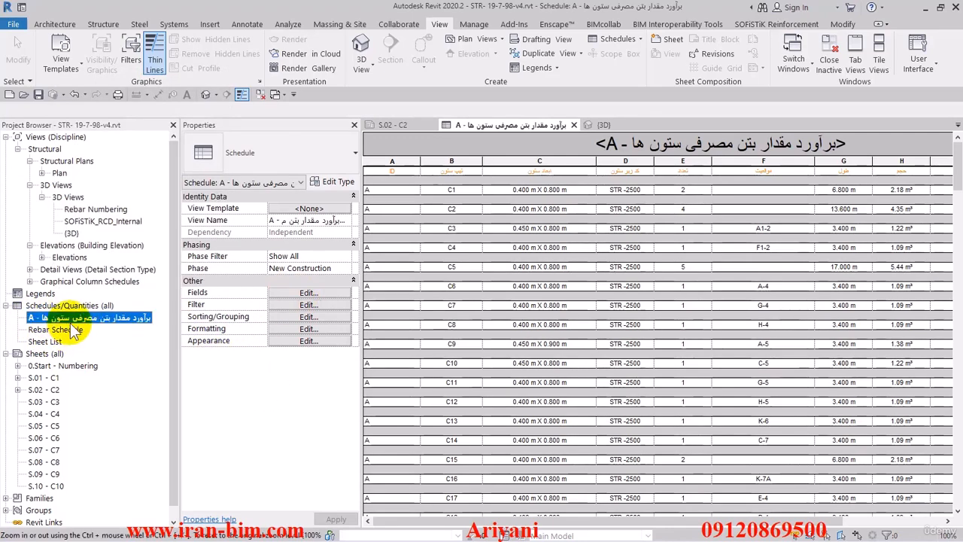
left_click(320, 293)
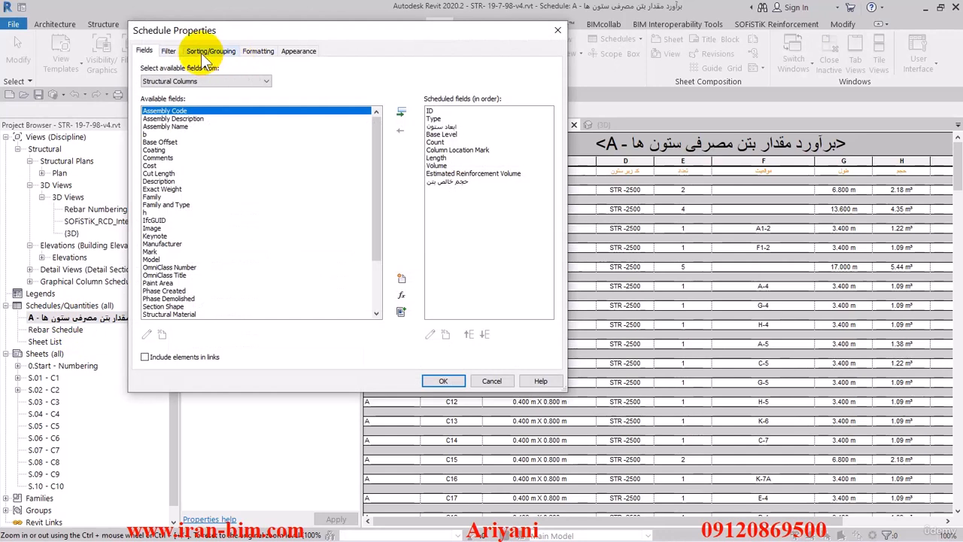
left_click(167, 52)
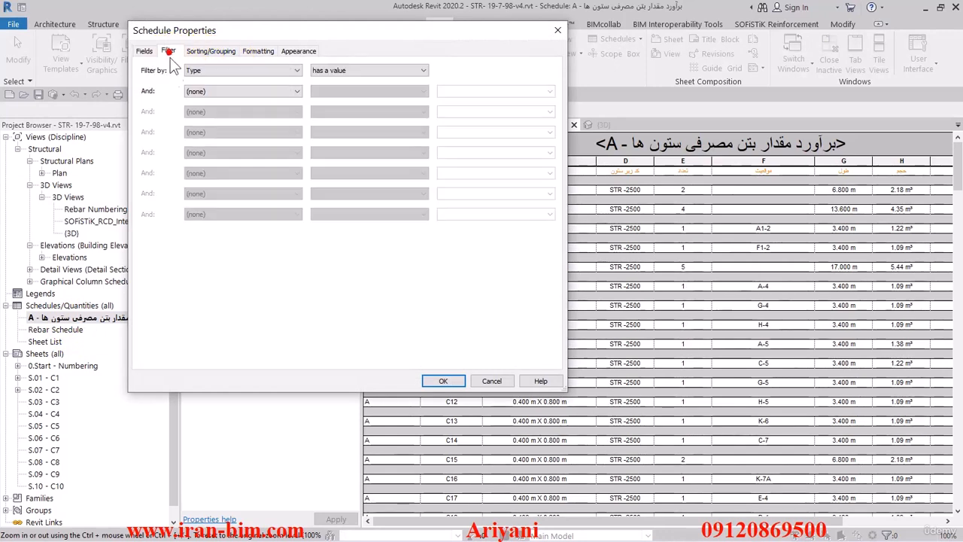
left_click(197, 90)
left_click(200, 111)
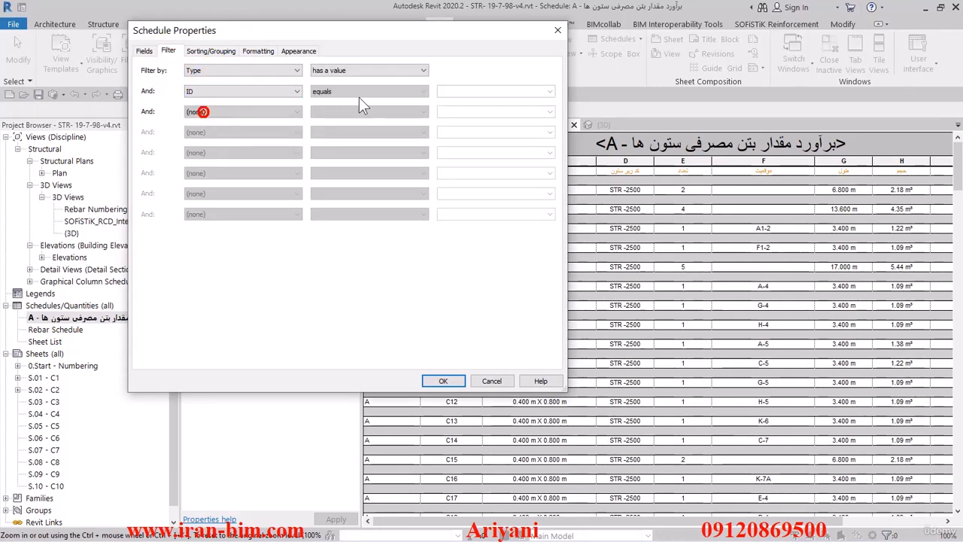
left_click(552, 92)
left_click(530, 101)
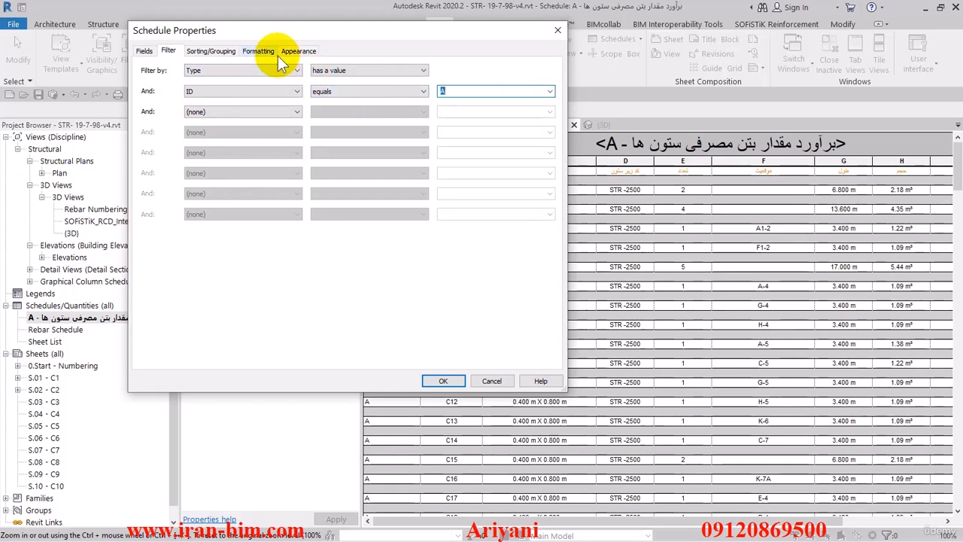
left_click(444, 381)
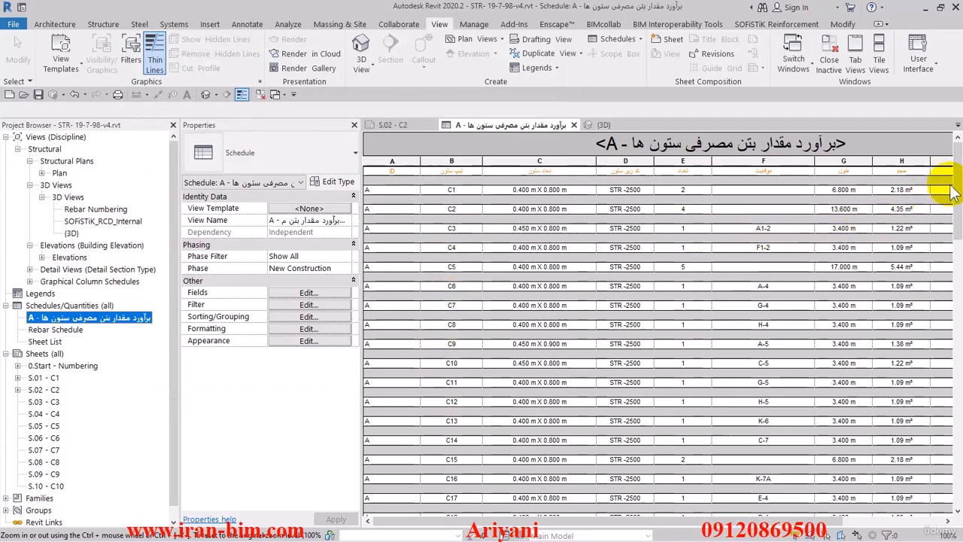
Check the filtered rows of schedule A and hide its ID field through the formatting settings.
left_click(956, 244)
left_click_drag(956, 254, 960, 172)
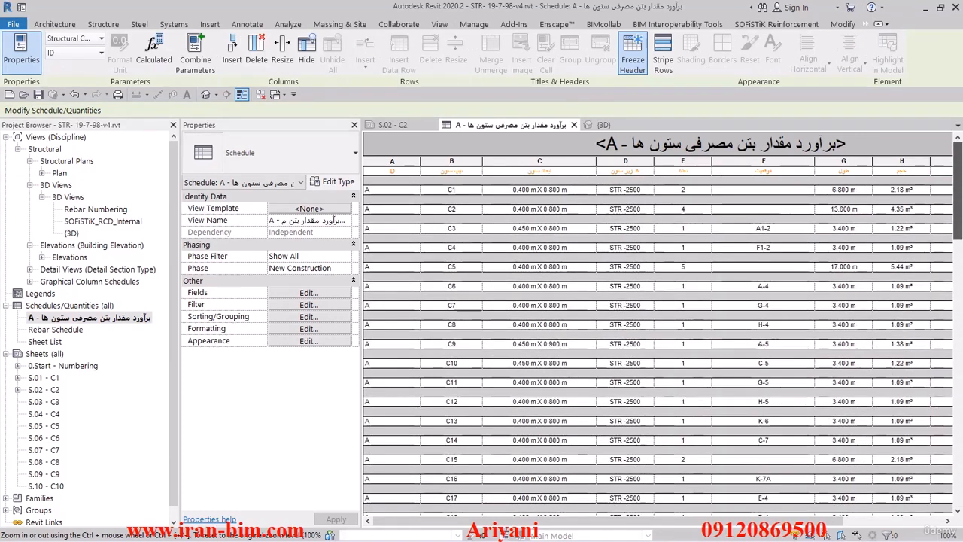
left_click(323, 303)
left_click(258, 50)
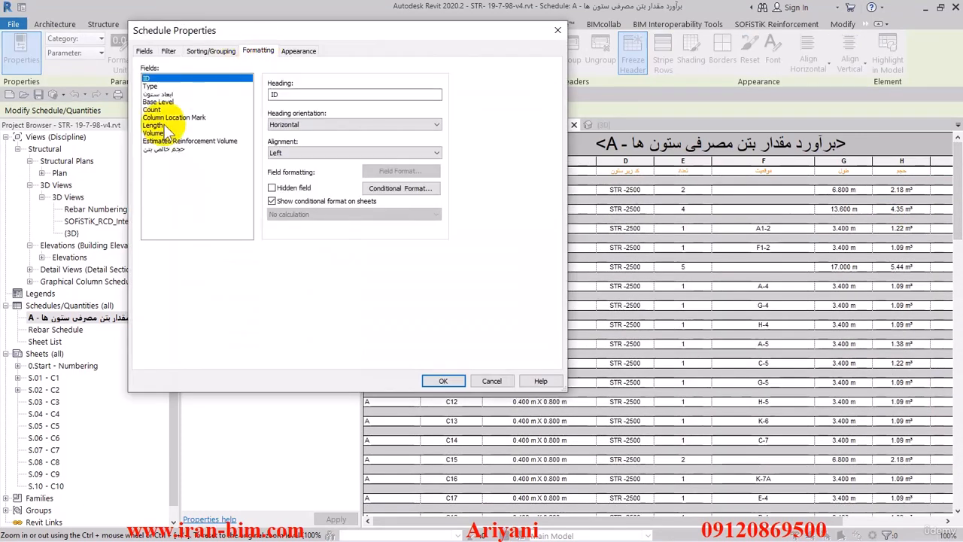
left_click(443, 381)
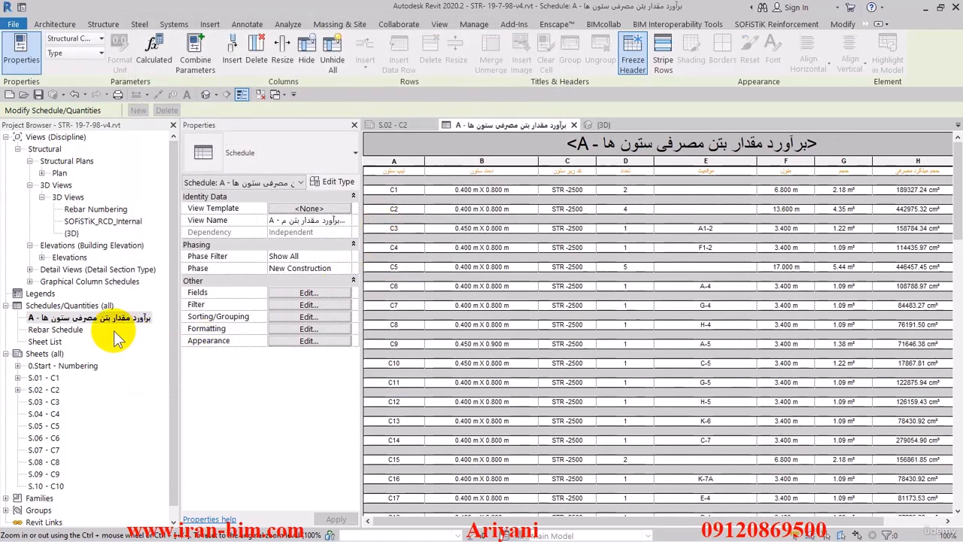
Duplicate schedule A and retitle the copy as "برآورد مقدار بتن مصرفی ستون ها - B".
right_click(90, 317)
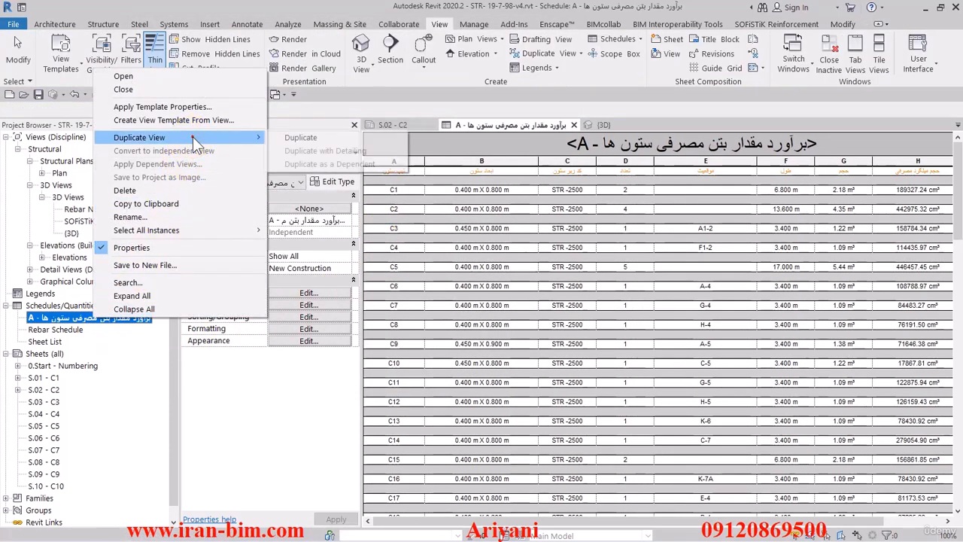
left_click(296, 133)
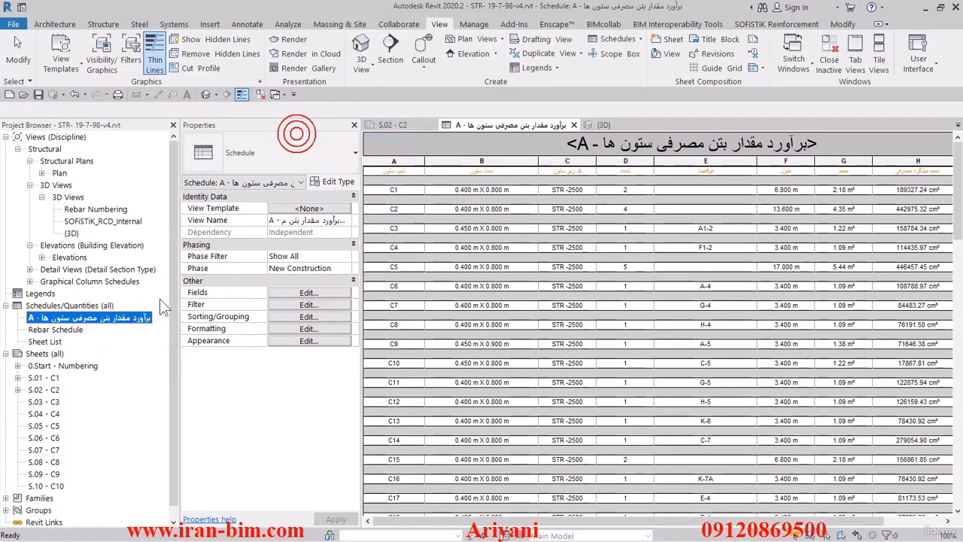
left_click(45, 331)
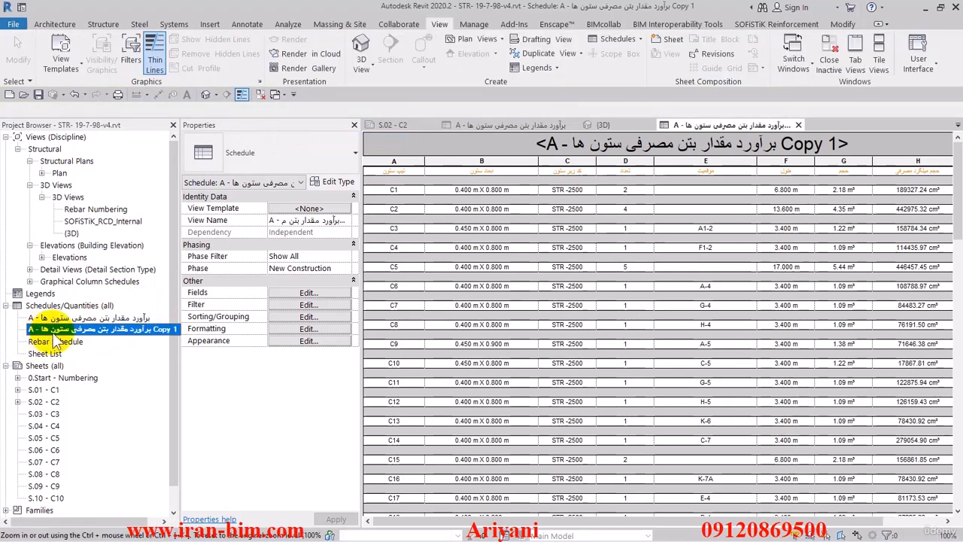
left_click(779, 147)
left_click(786, 145)
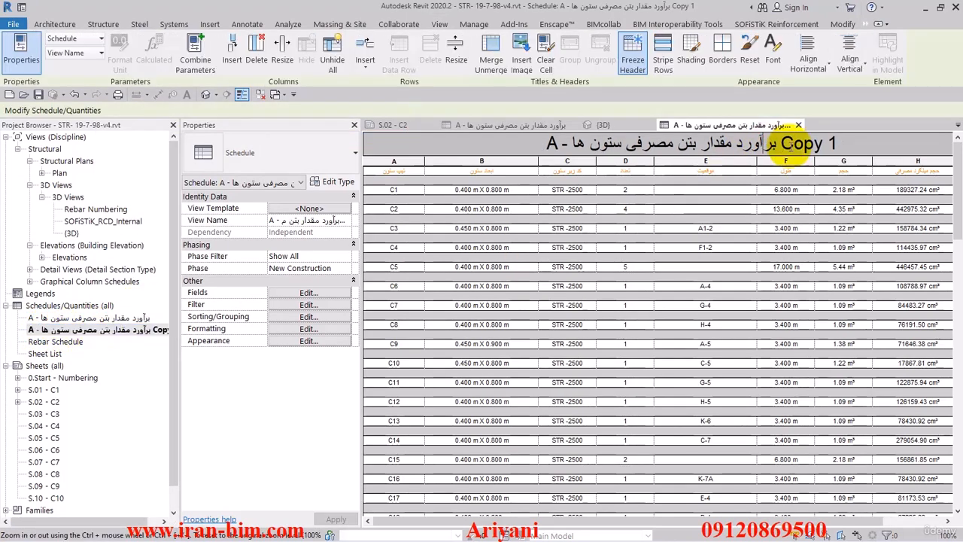
key("BackSpace")
key("BackSpace")
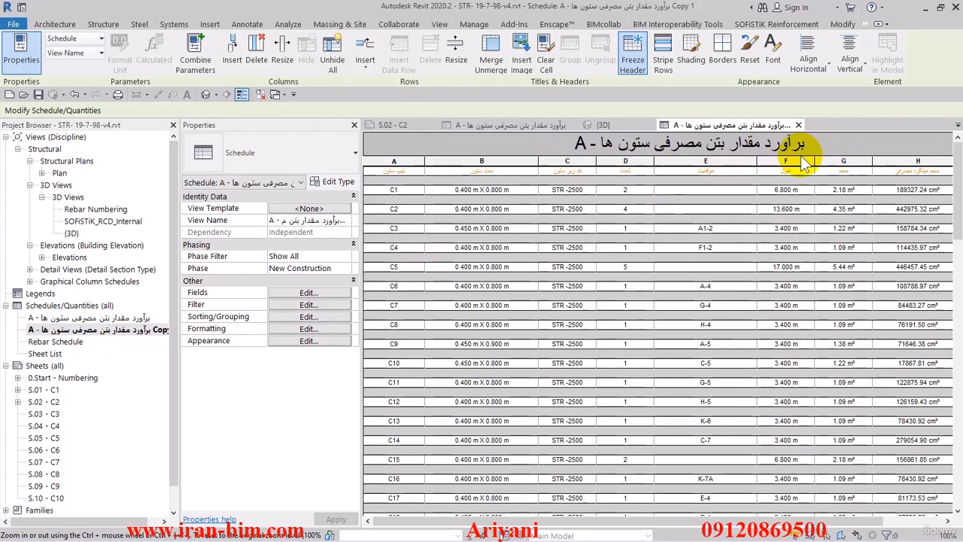
left_click(585, 147)
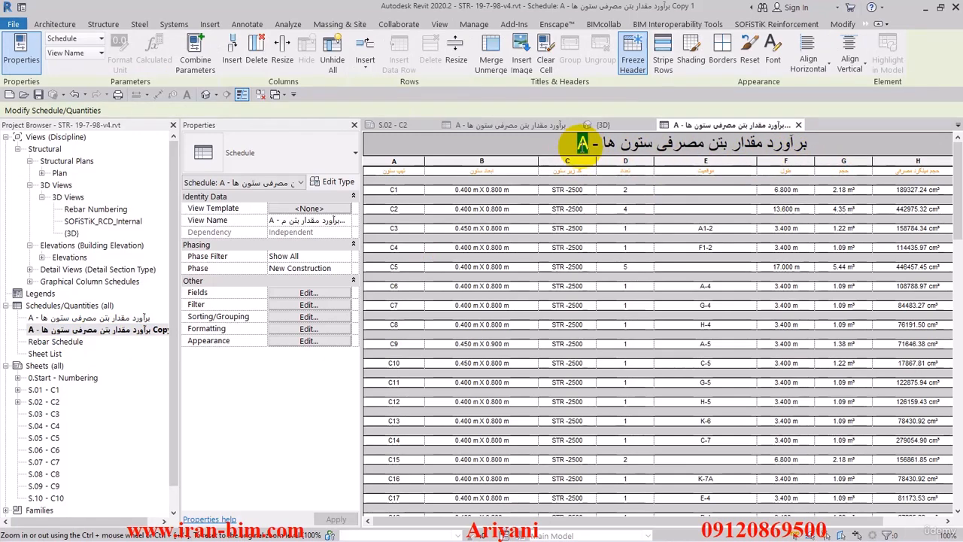
type("B")
key("Return")
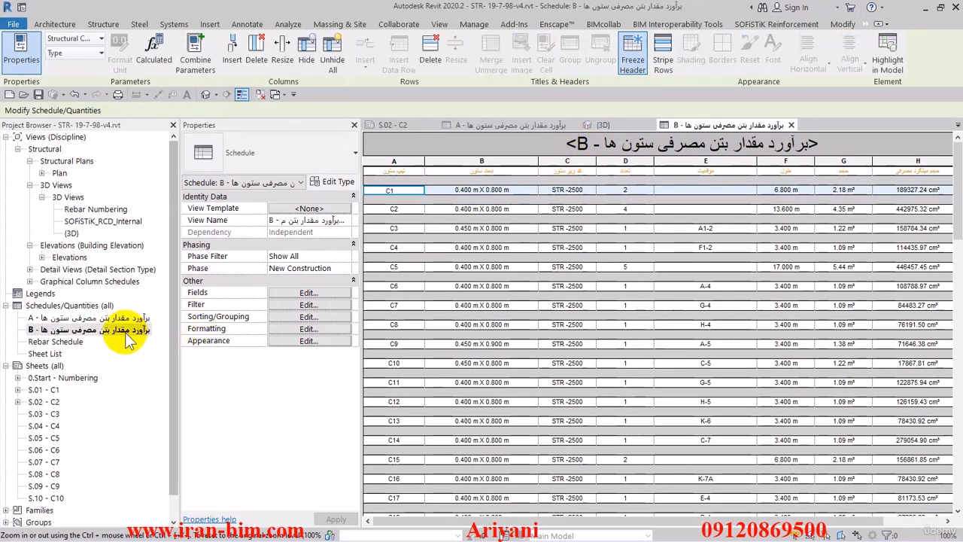
Change the ID filter of schedule B to equals B and apply the schedule properties.
left_click(308, 291)
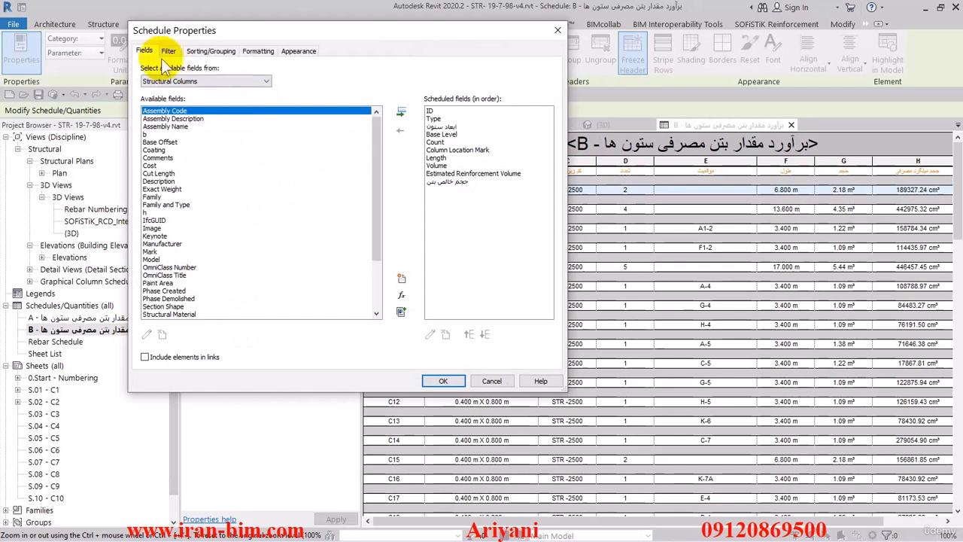
left_click(166, 50)
left_click(549, 91)
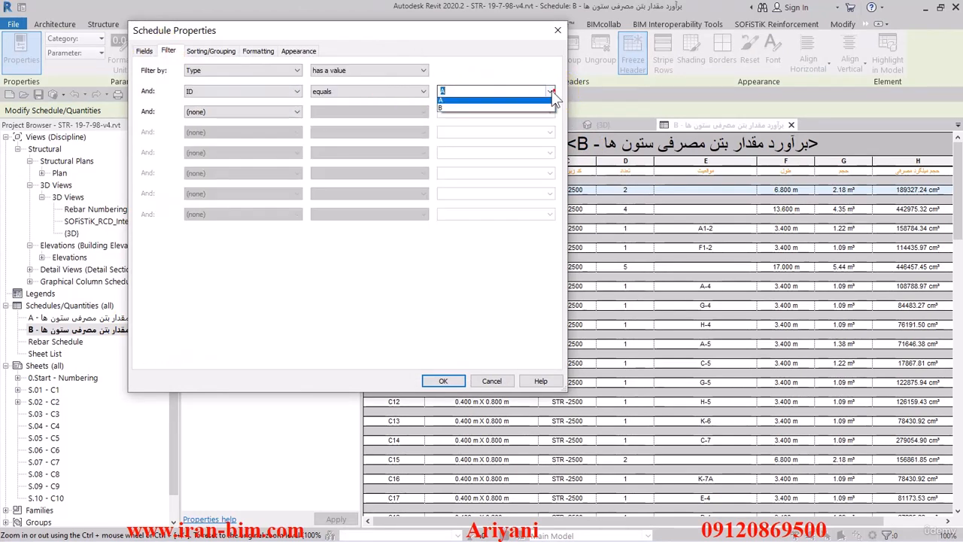
left_click(507, 110)
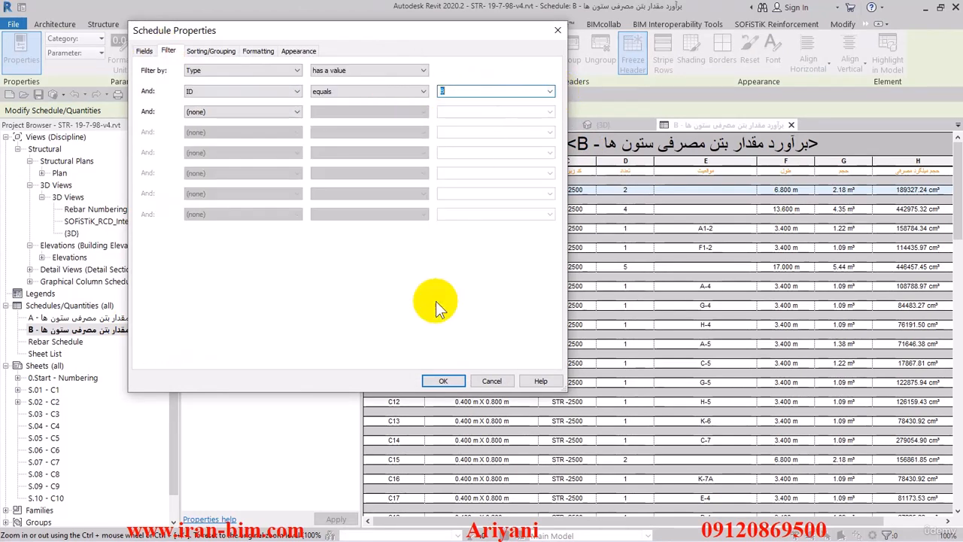
left_click(443, 381)
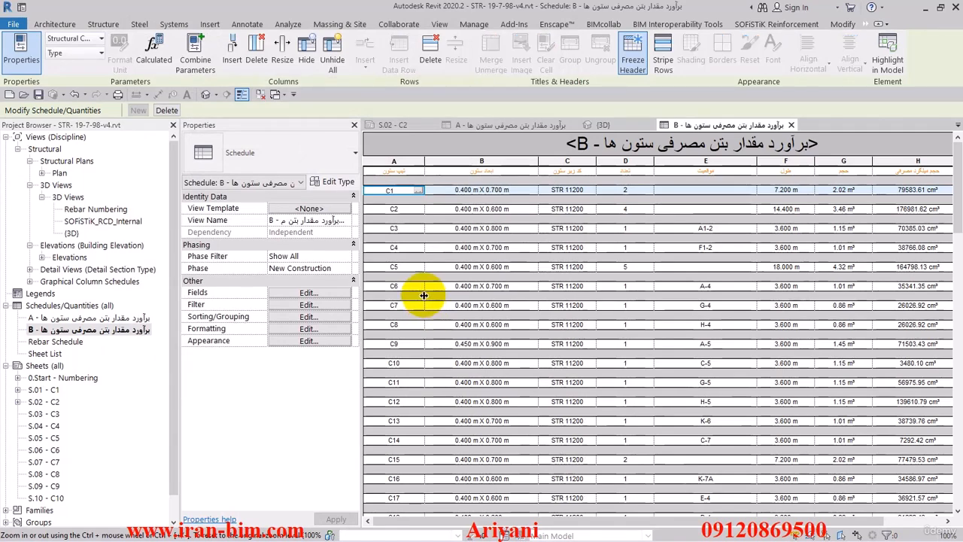
Open sheet S.02 - C2 and try to rejoin the two split segments of schedule A.
double_click(41, 401)
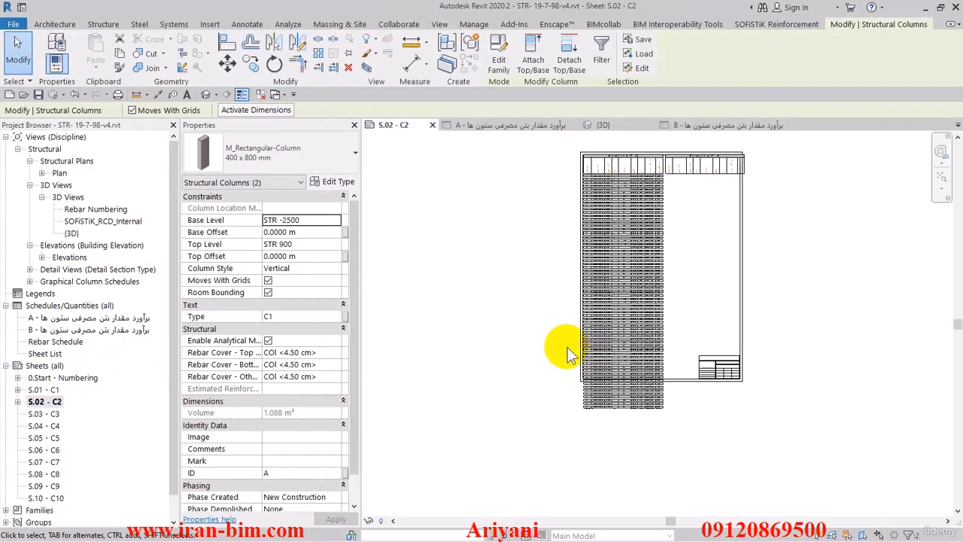
left_click(633, 273)
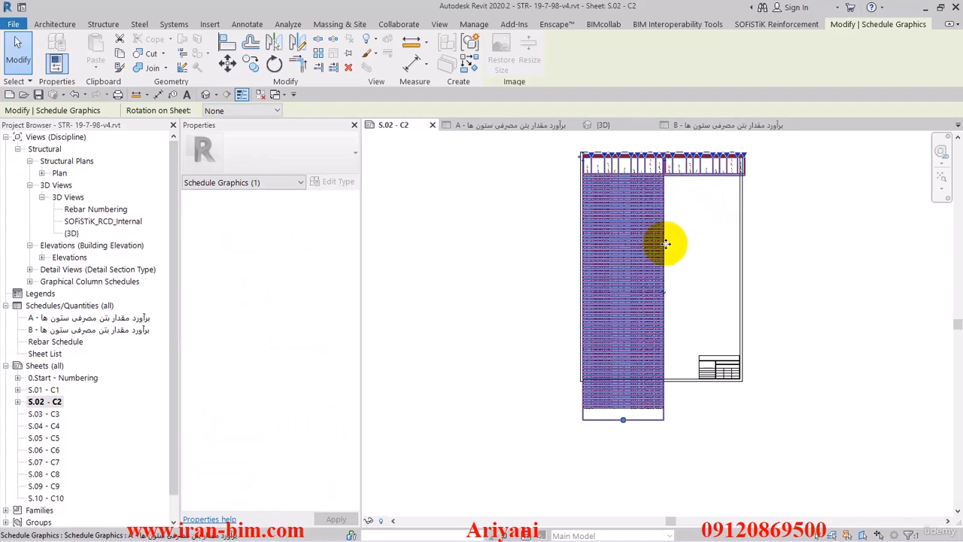
scroll(661, 161, "up", 4)
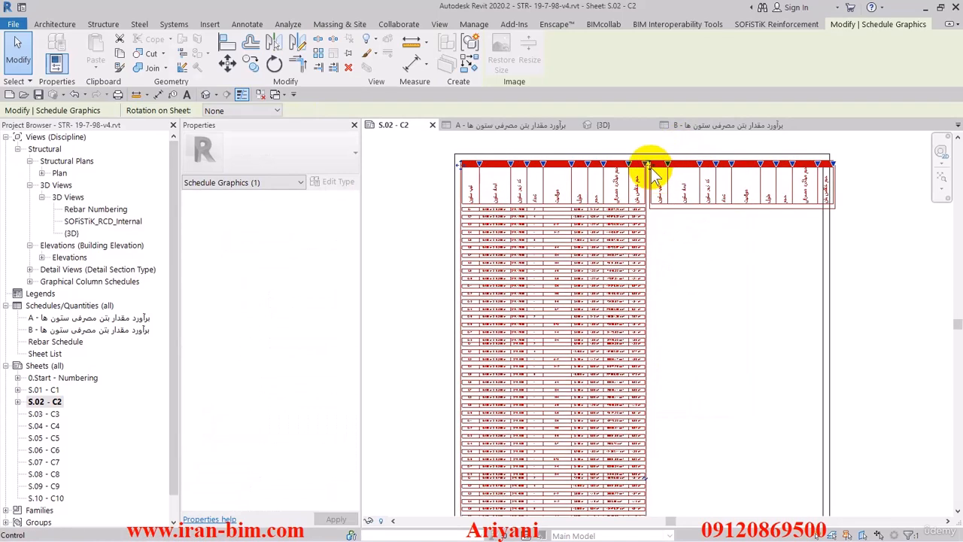
left_click_drag(651, 167, 540, 193)
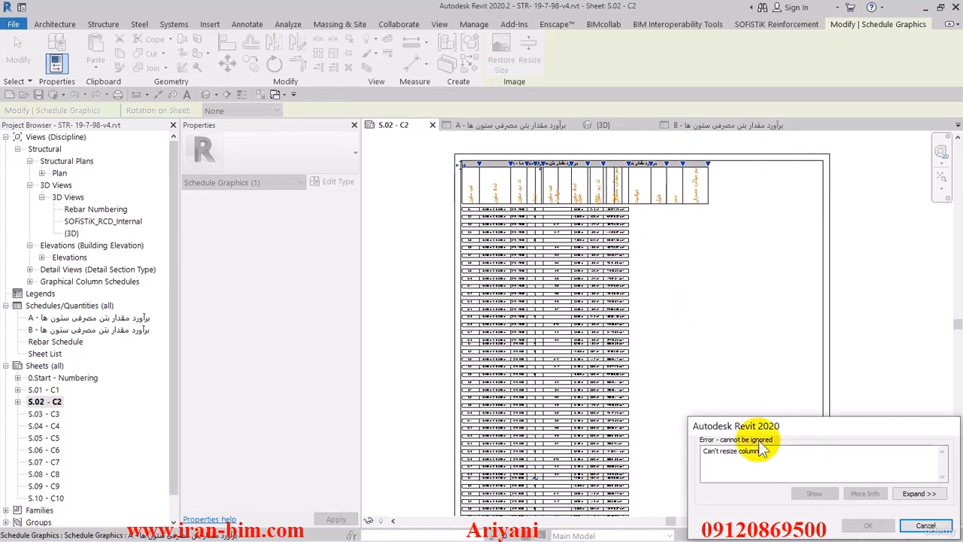
left_click(927, 525)
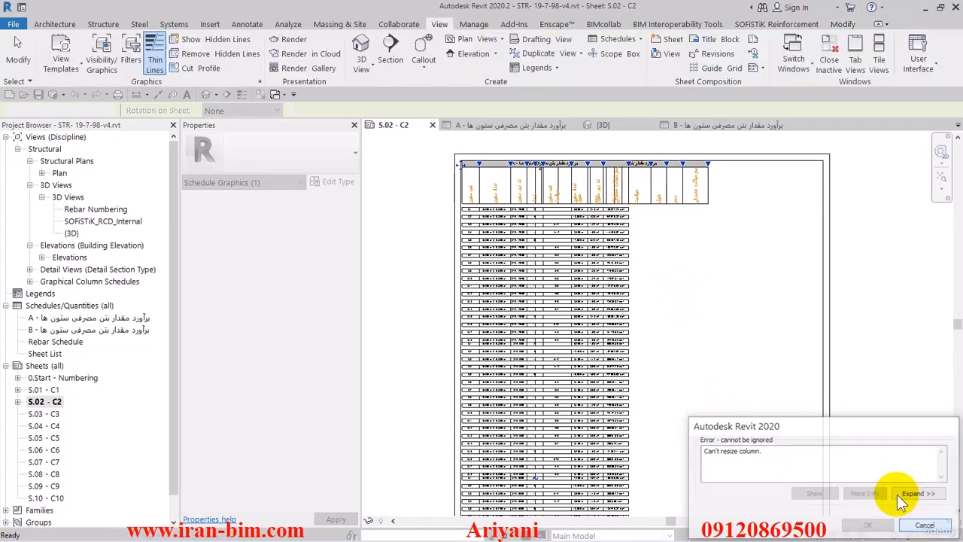
Merge the two segments of schedule A on the sheet back into one continuous table.
scroll(672, 162, "up", 3)
left_click(669, 161)
middle_click_drag(662, 189, 675, 202)
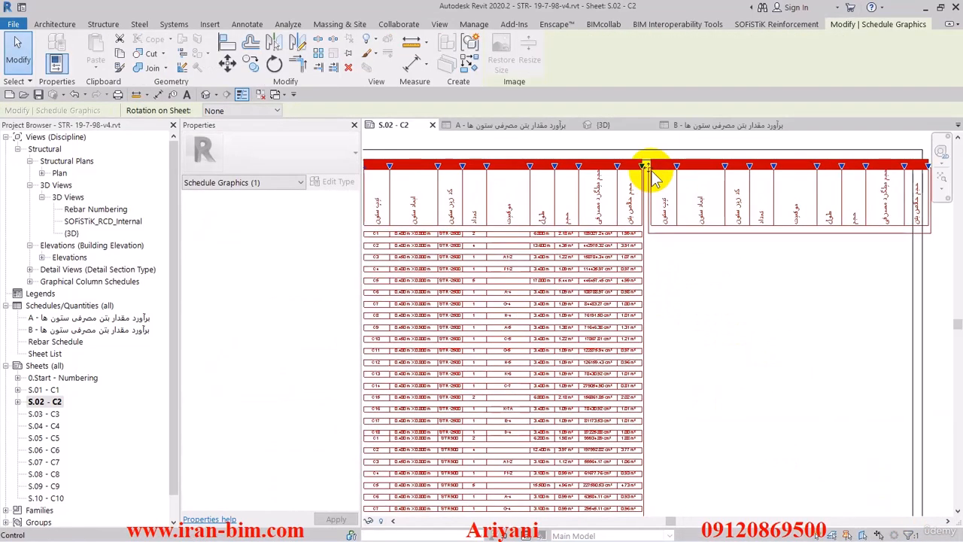
left_click_drag(653, 177, 587, 276)
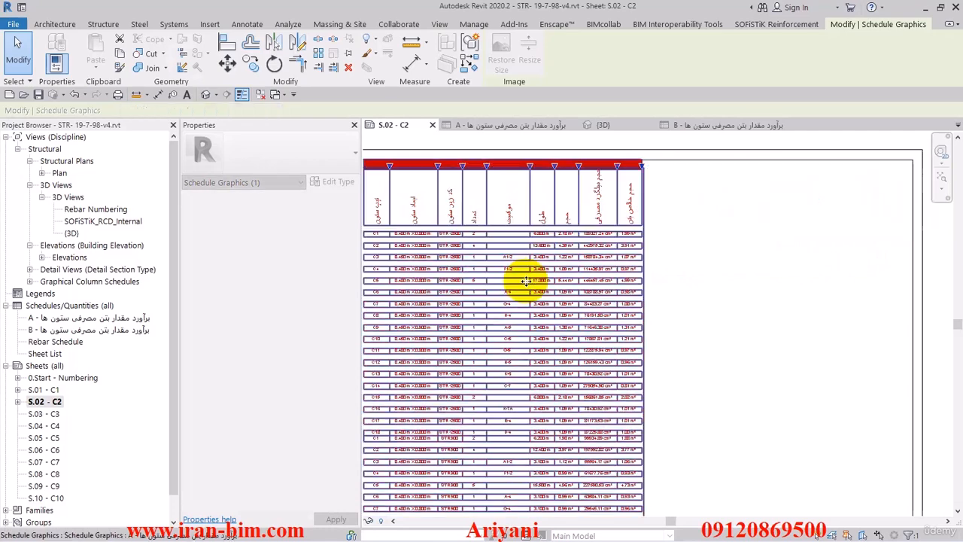
Split schedule A again into two side-by-side segments of nearly equal height on the sheet.
scroll(704, 271, "down", 2)
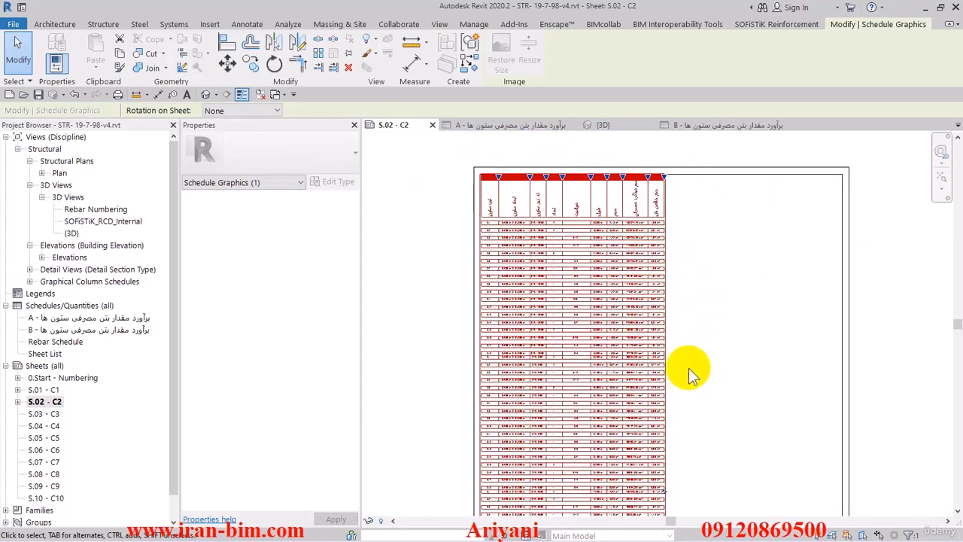
scroll(688, 368, "down", 3)
left_click(632, 334)
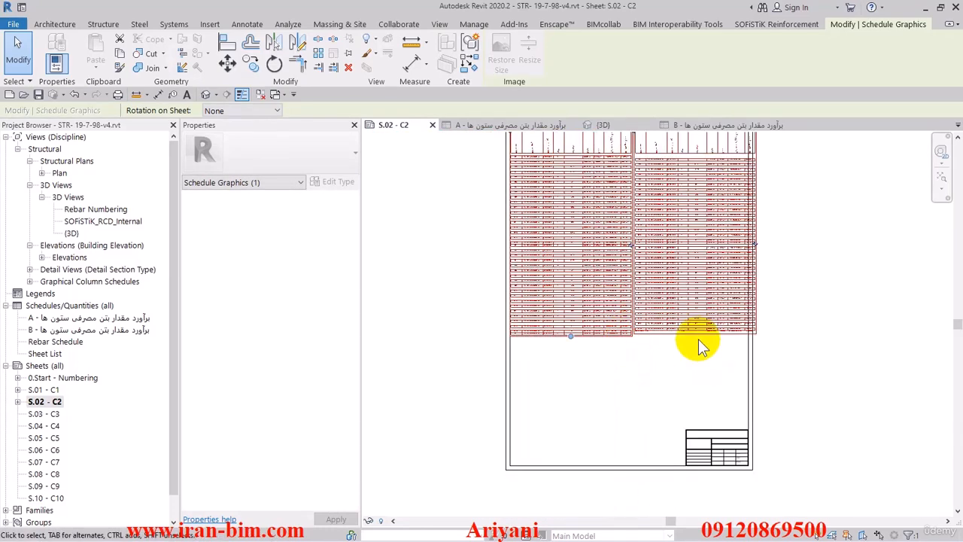
middle_click_drag(701, 351, 704, 383)
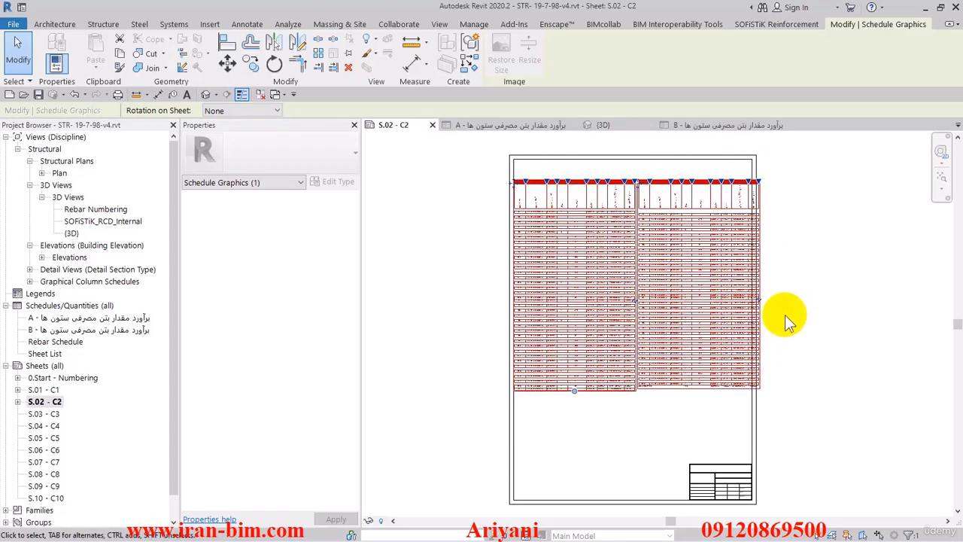
Narrow the موقعیت and تیپ ستون columns of schedule A on the sheet.
scroll(586, 194, "up", 3)
scroll(586, 194, "up", 4)
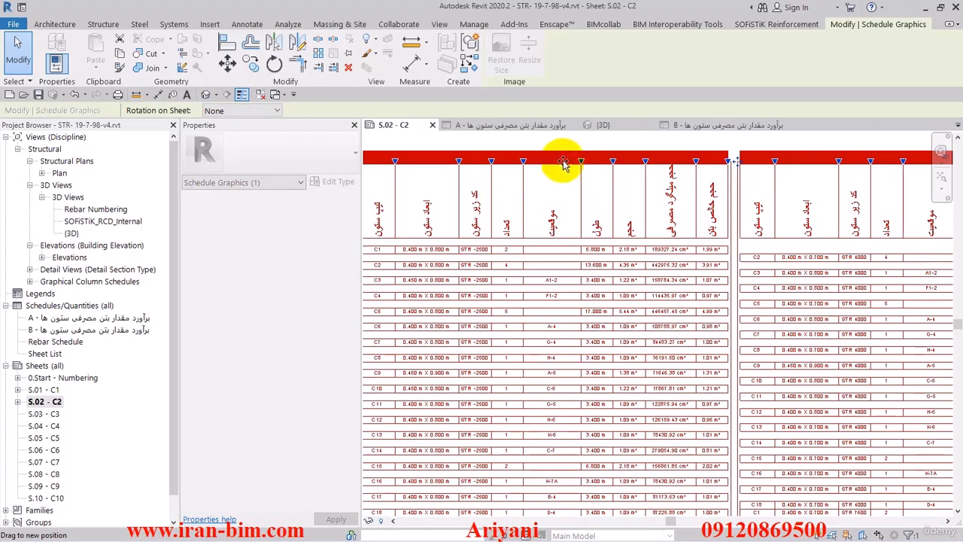
left_click_drag(563, 162, 556, 164)
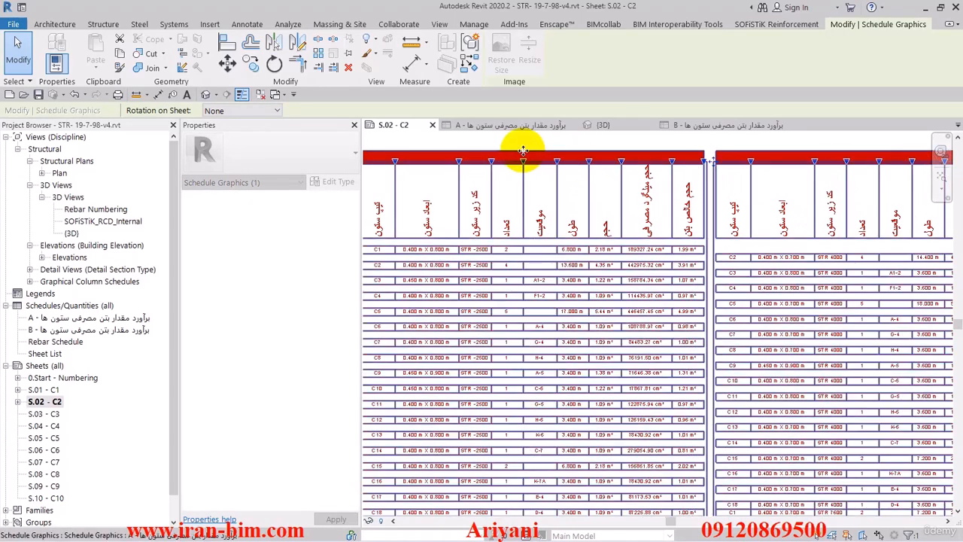
middle_click_drag(709, 170, 874, 179)
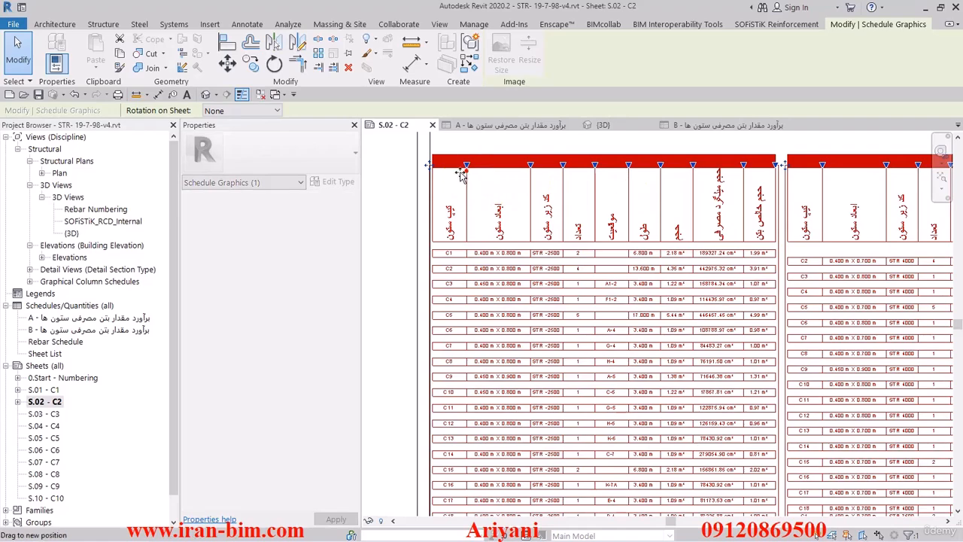
left_click_drag(461, 175, 449, 183)
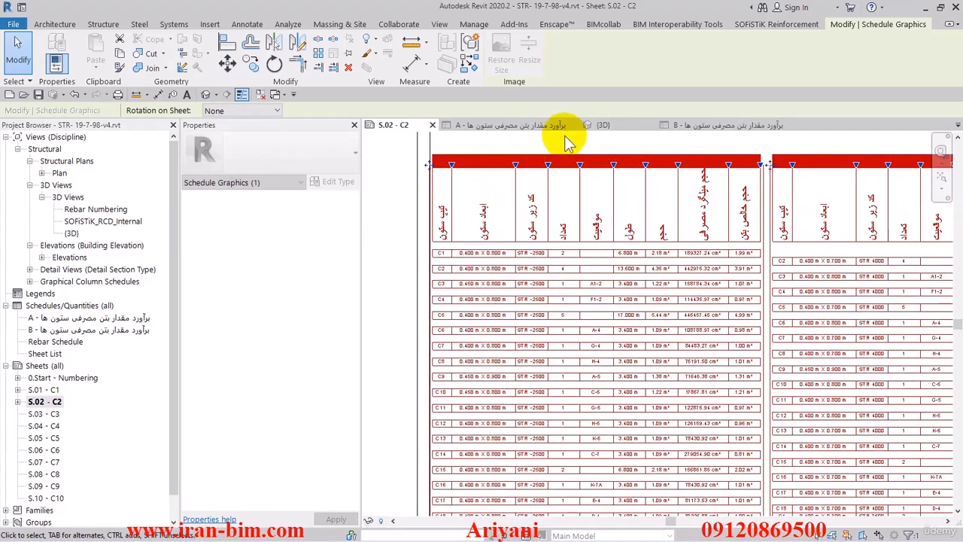
Shift schedule A slightly to the right so both segments sit inside the border of sheet S.02 - C2.
left_click(567, 143)
middle_click_drag(607, 155, 398, 159)
middle_click_drag(758, 193, 784, 174)
scroll(769, 191, "down", 4)
left_click(729, 325)
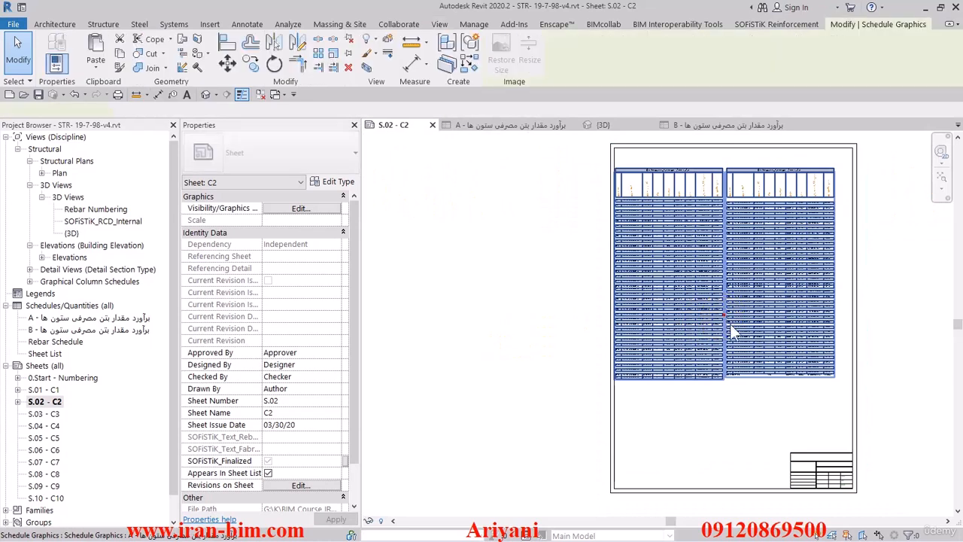
left_click(483, 345)
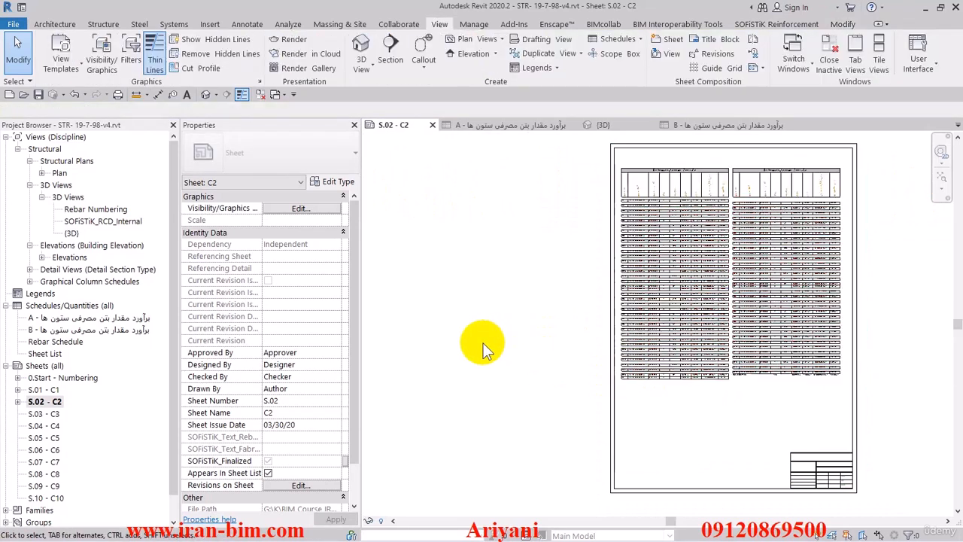
Open sheet S.03 - C3 and place schedule B on it.
double_click(46, 413)
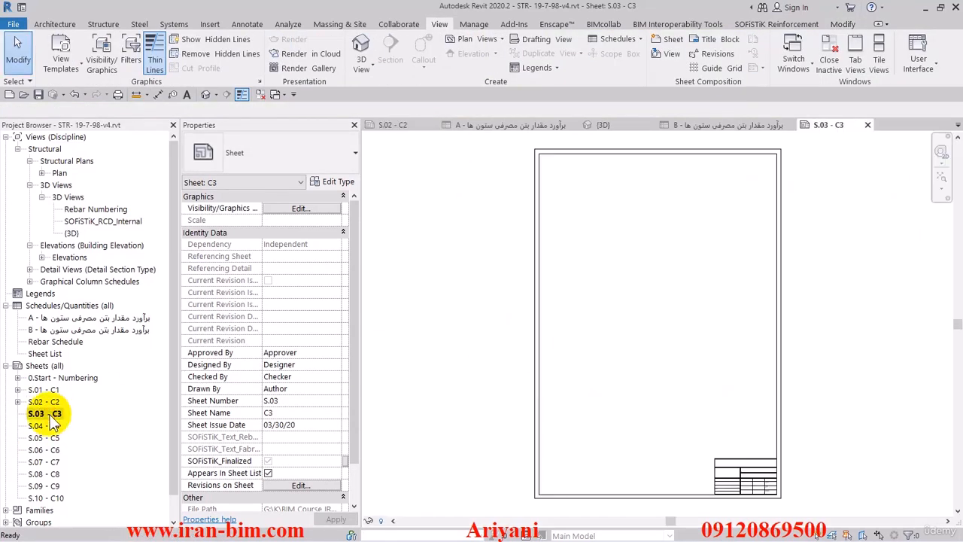
left_click(58, 330)
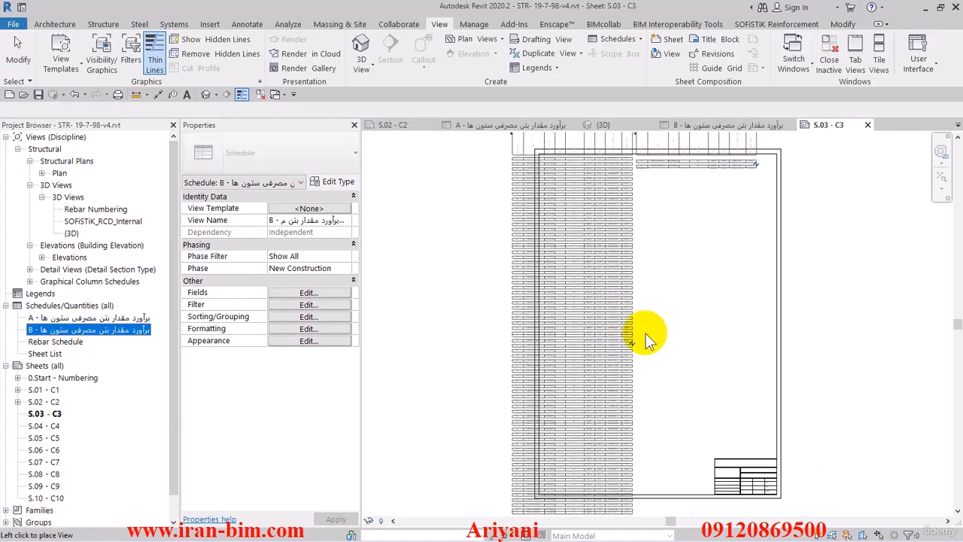
left_click(649, 333)
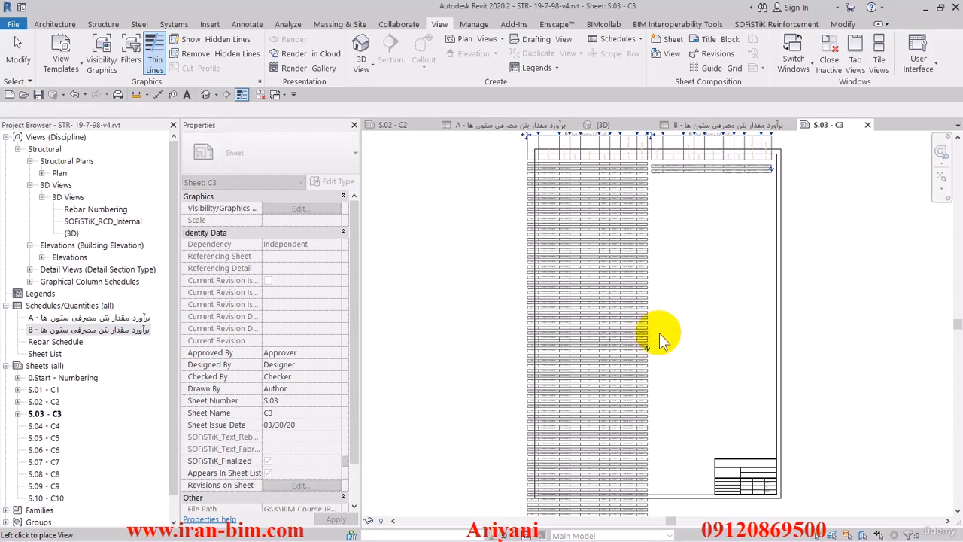
left_click(694, 301)
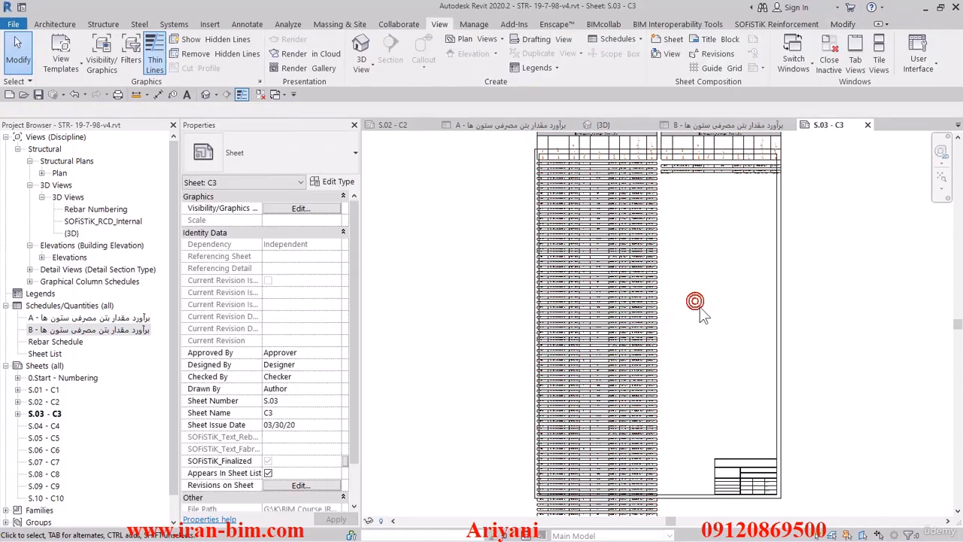
Shorten the first segment of schedule B so its two segments are nearly equal in height.
scroll(698, 305, "down", 2)
left_click(641, 341)
left_click_drag(639, 434, 646, 349)
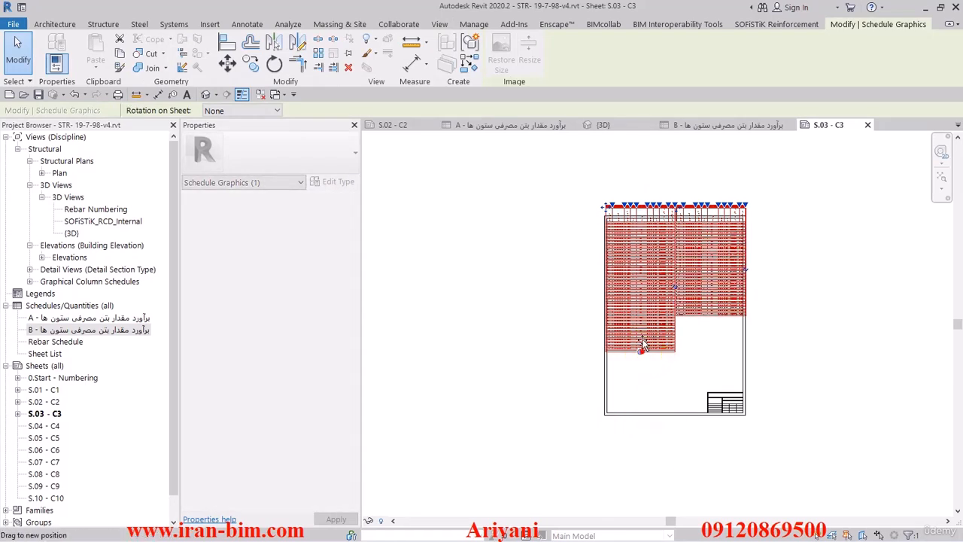
left_click(655, 378)
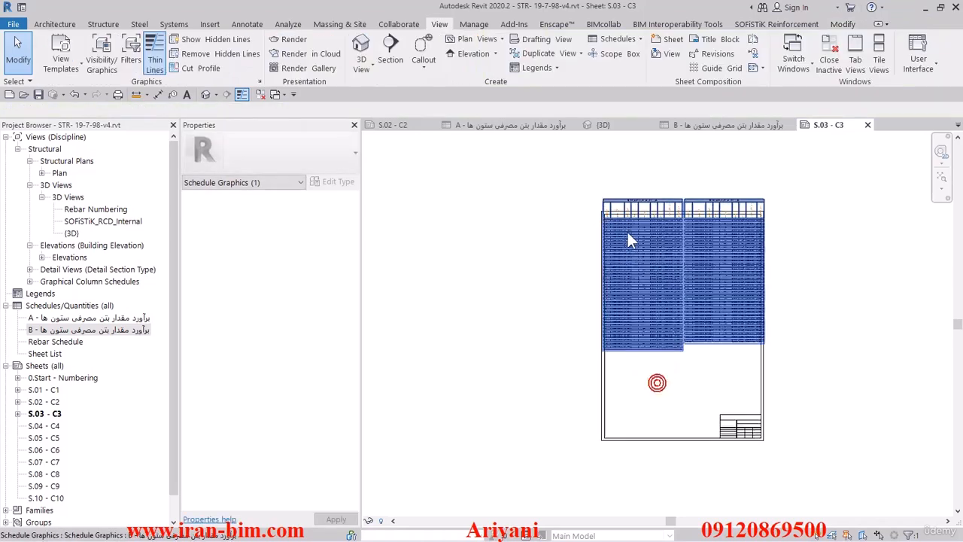
Narrow the تیپ ستون and موقعیت columns of schedule B on the sheet.
scroll(627, 231, "up", 4)
scroll(565, 243, "up", 2)
left_click(563, 224)
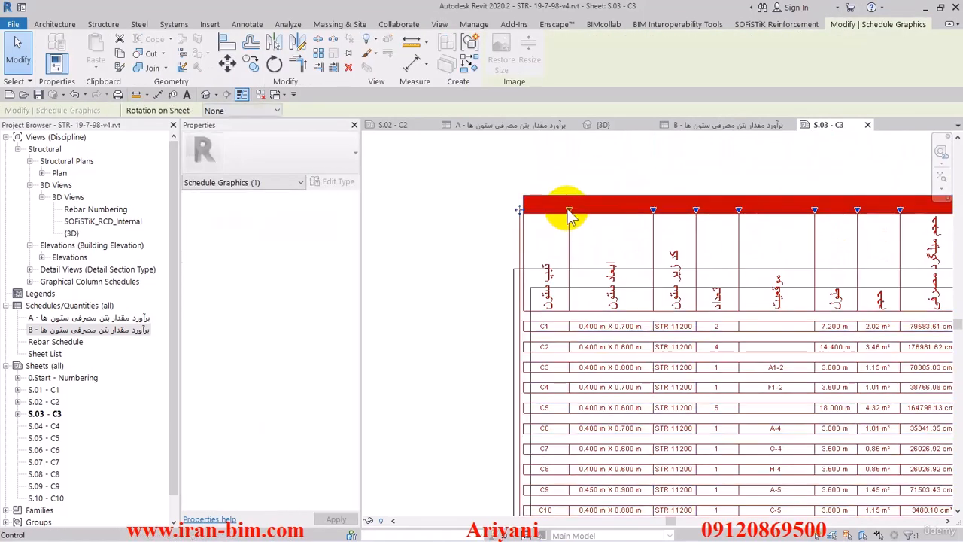
left_click_drag(545, 214, 550, 221)
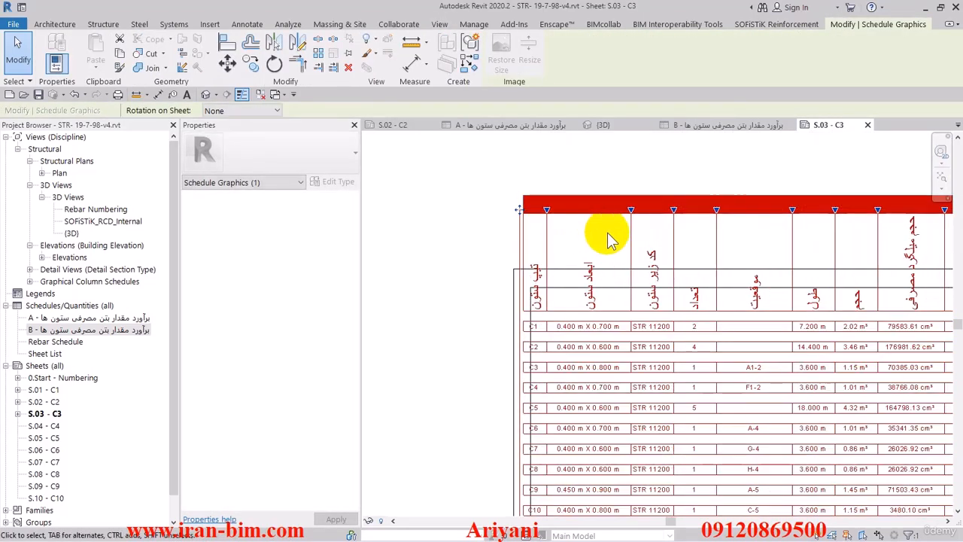
left_click_drag(792, 209, 741, 210)
left_click(447, 269)
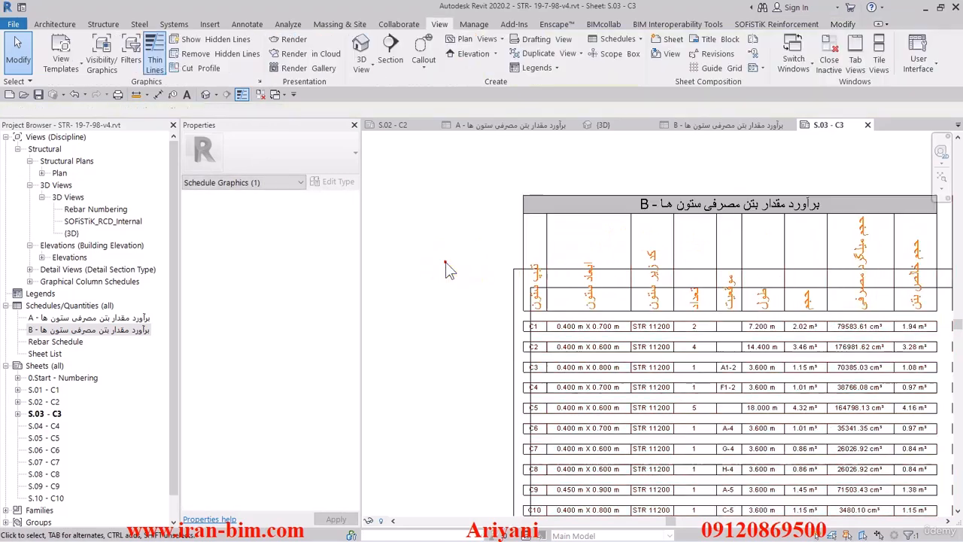
Move schedule B down and to the right so both segments fit inside the border of sheet S.03 - C3.
scroll(542, 326, "down", 3)
middle_click_drag(642, 273, 635, 255)
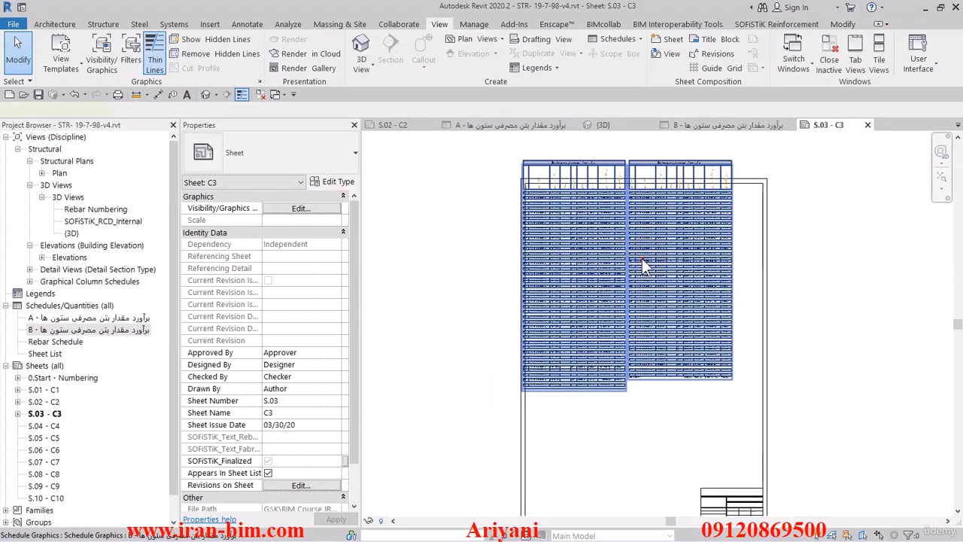
left_click(636, 252)
left_click_drag(649, 310, 473, 288)
left_click(471, 279)
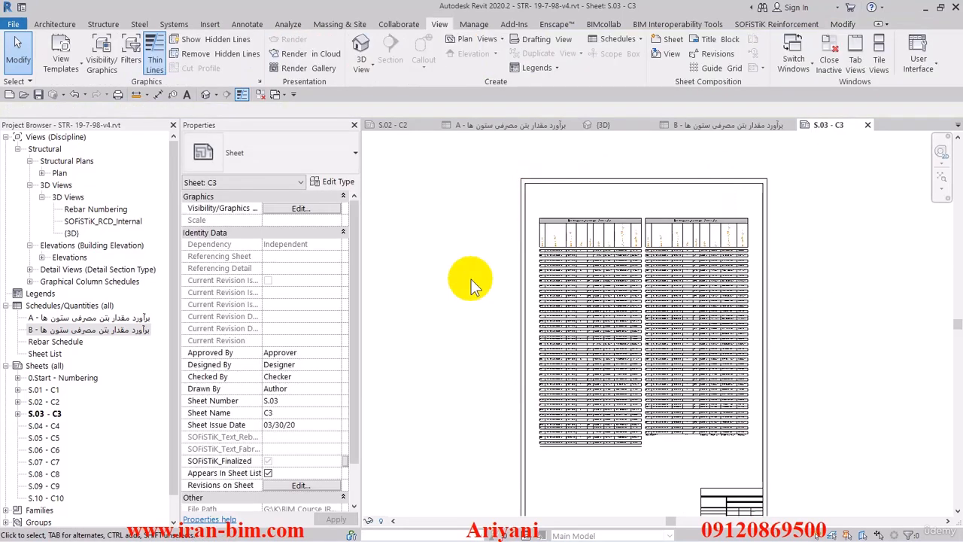